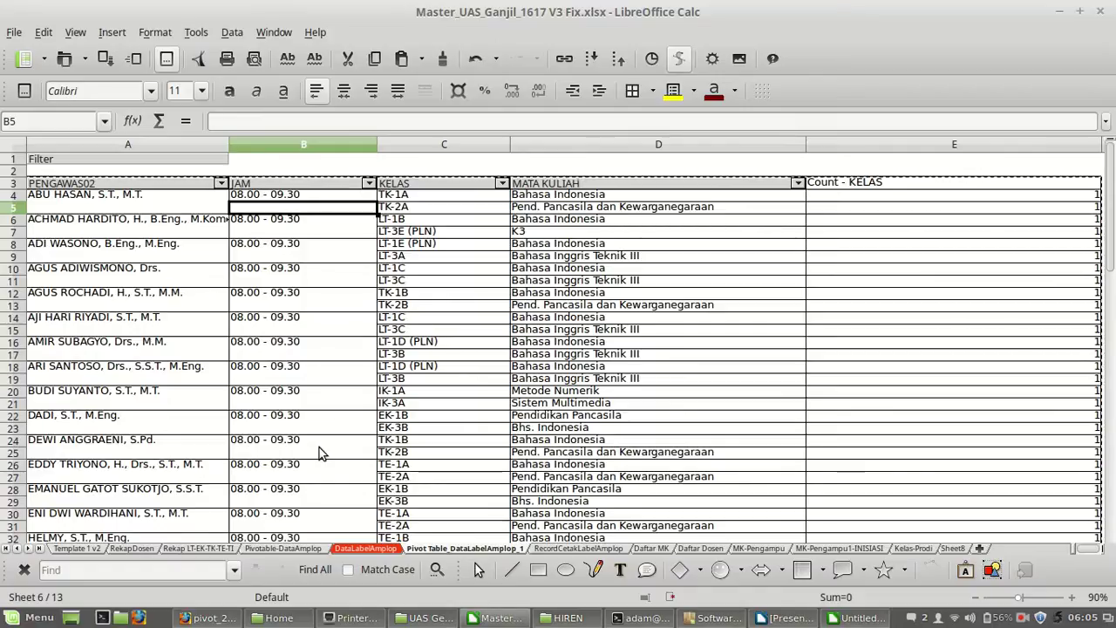
- Open the DataLabelAmplop sheet and look over its columns from no to PENGAWAS02
{"action": "left_click", "coordinate": [370, 551]}
{"action": "left_click", "coordinate": [441, 359]}
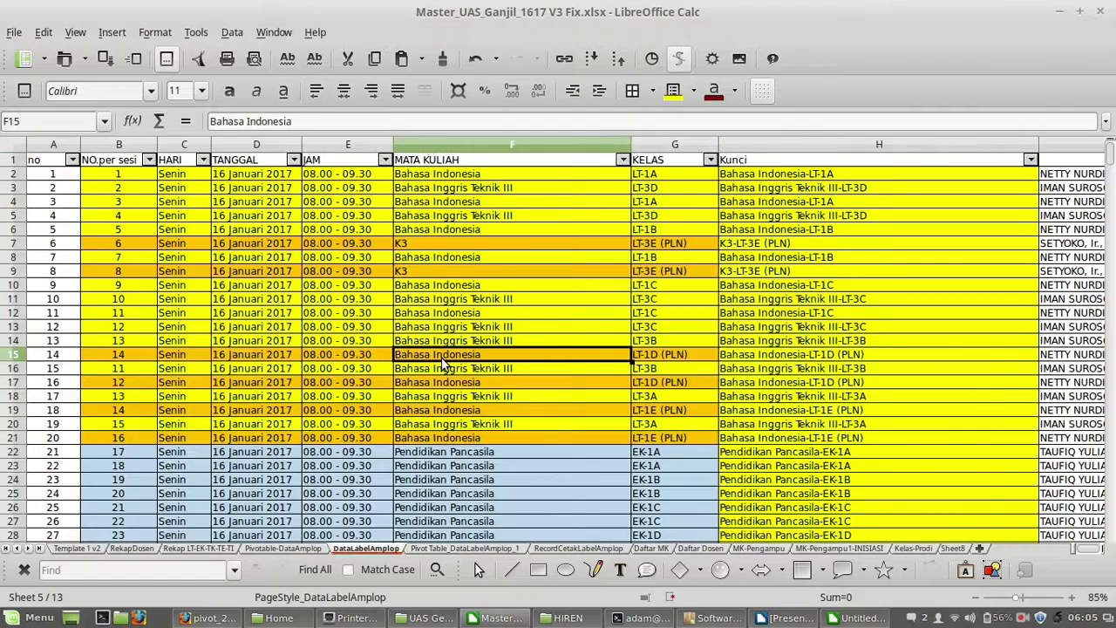
{"action": "scroll", "coordinate": [441, 362], "scroll_direction": "right", "scroll_amount": 10}
{"action": "scroll", "coordinate": [440, 362], "scroll_direction": "left", "scroll_amount": 5}
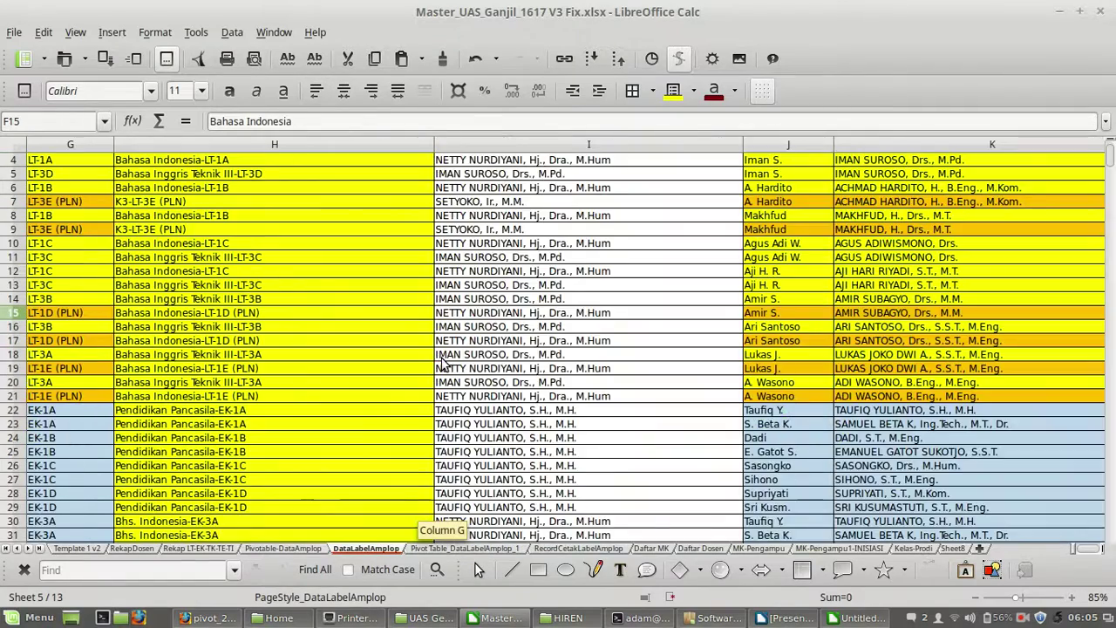
{"action": "scroll", "coordinate": [442, 363], "scroll_direction": "left", "scroll_amount": 6}
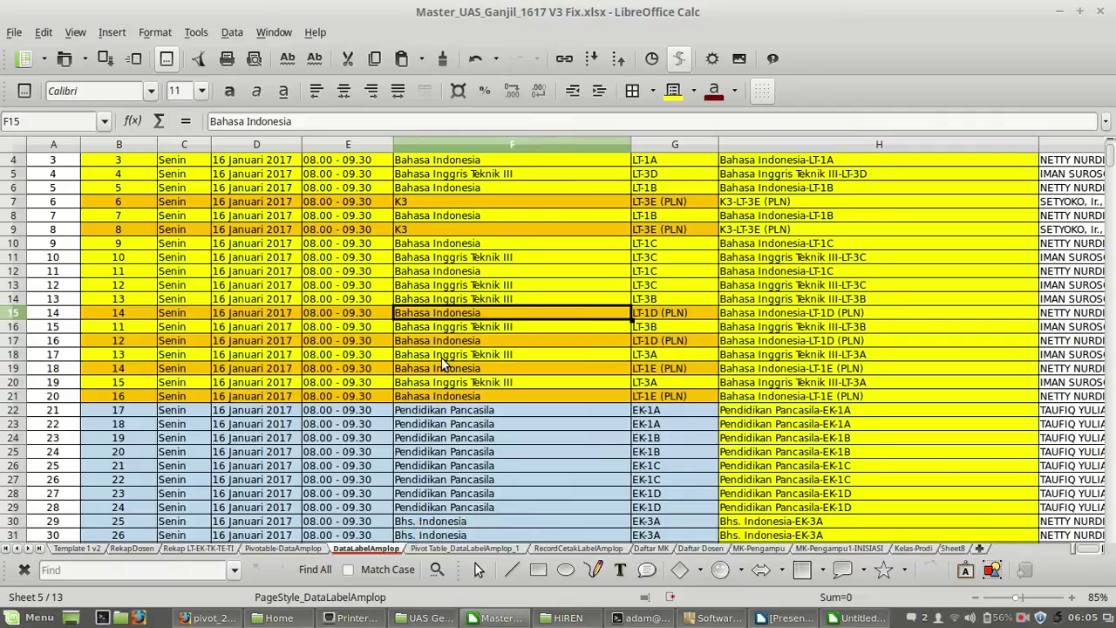
{"action": "scroll", "coordinate": [444, 365], "scroll_direction": "up", "scroll_amount": 1}
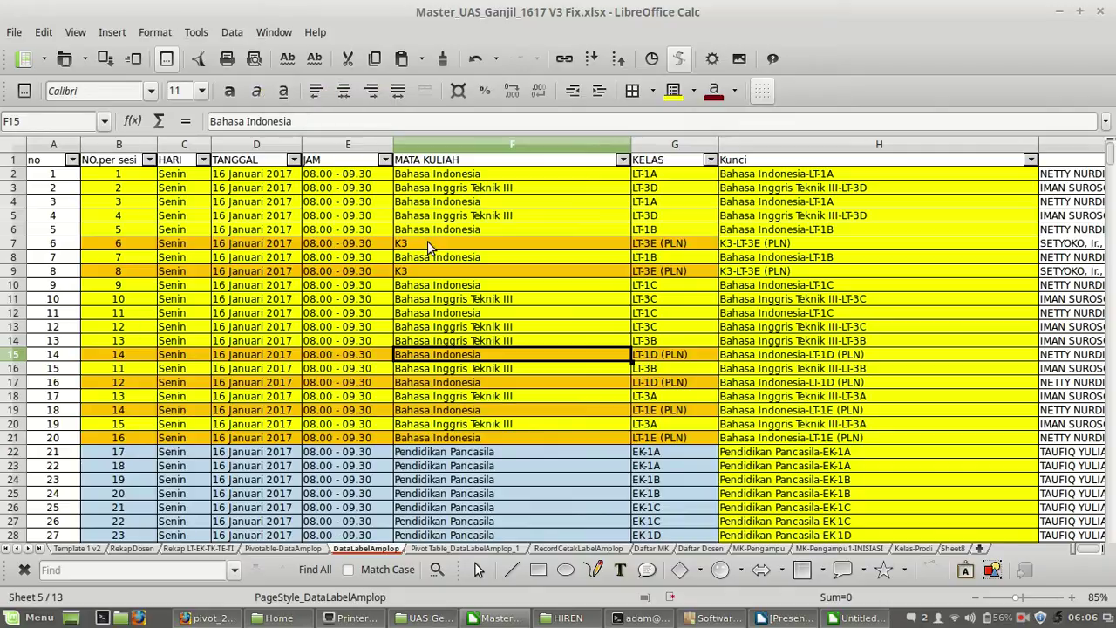
- Switch to Firefox and review the Ahuka pivot table article and the LibreOffice Help page on creating pivot tables
{"action": "left_click", "coordinate": [214, 618]}
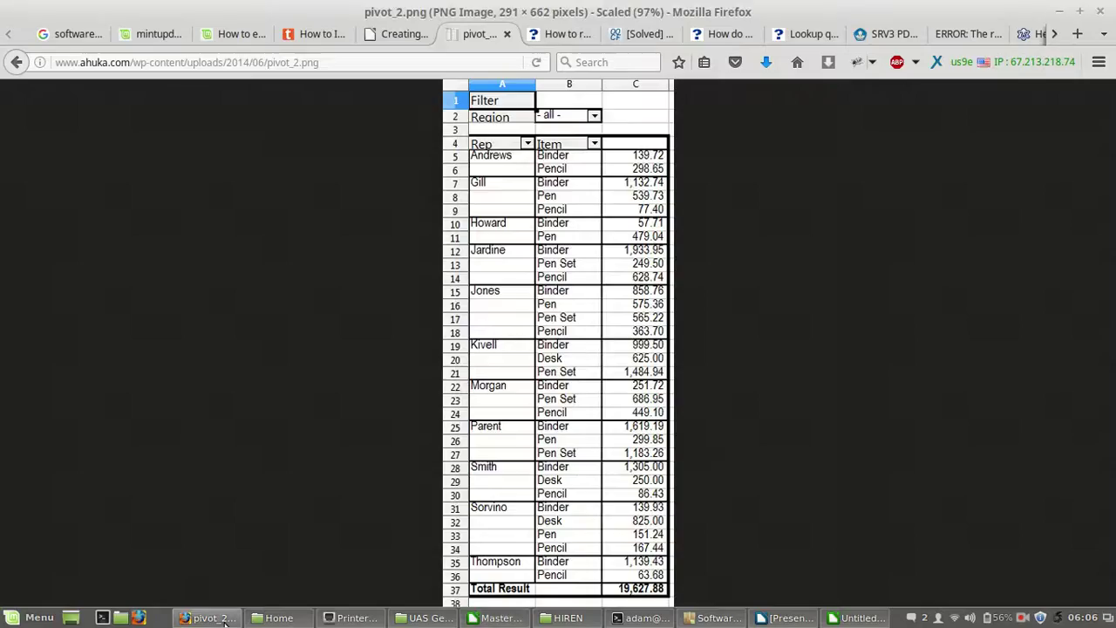
{"action": "left_click", "coordinate": [14, 64]}
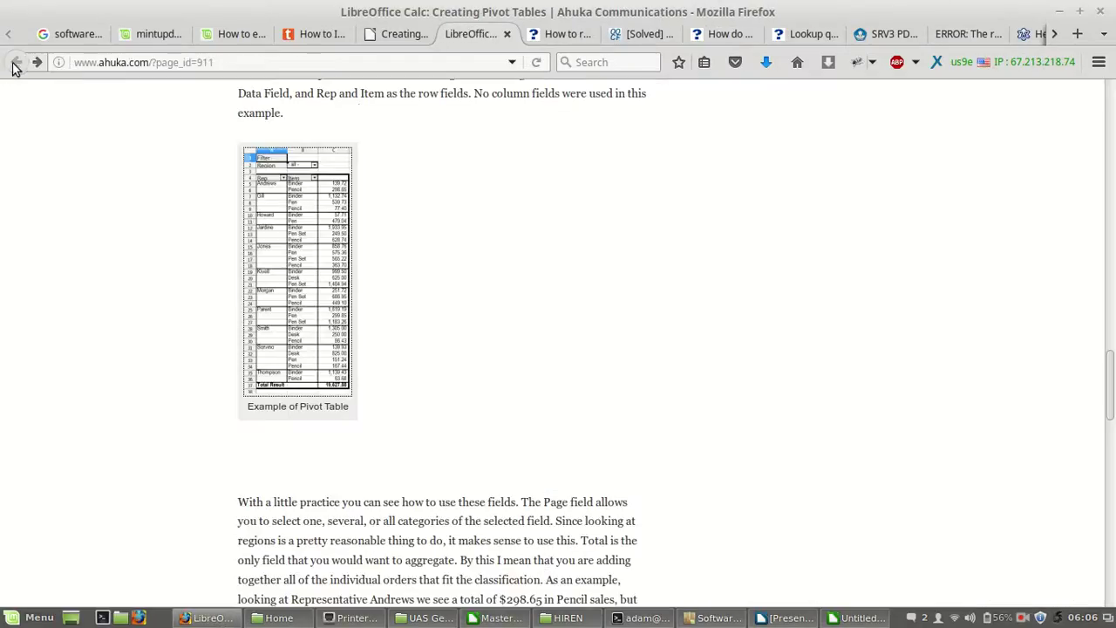
{"action": "left_click", "coordinate": [409, 37]}
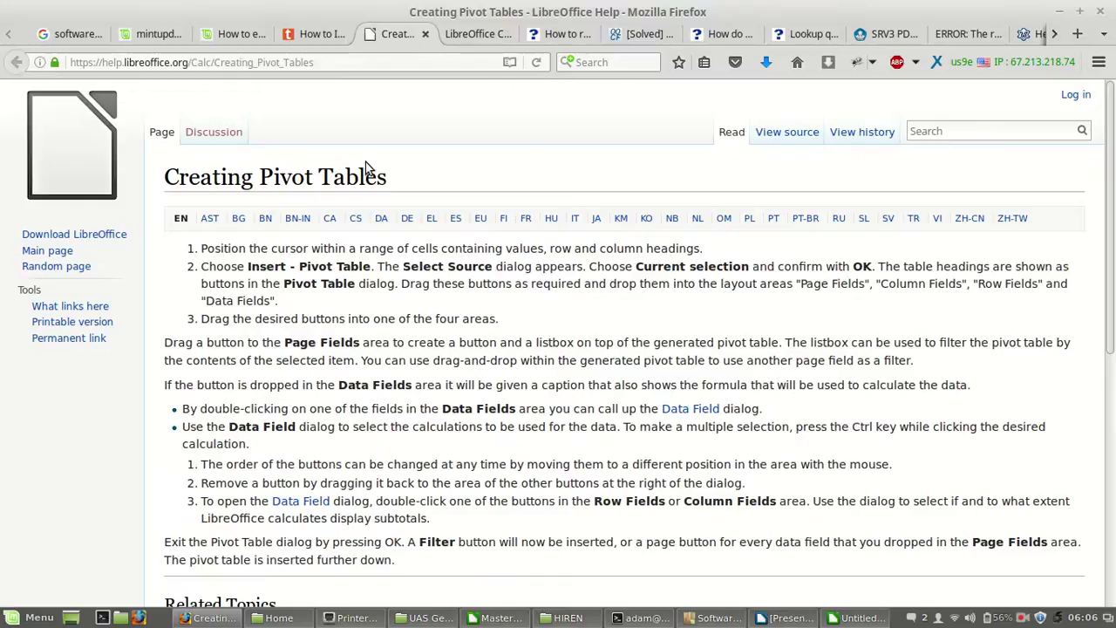
{"action": "left_click", "coordinate": [476, 33]}
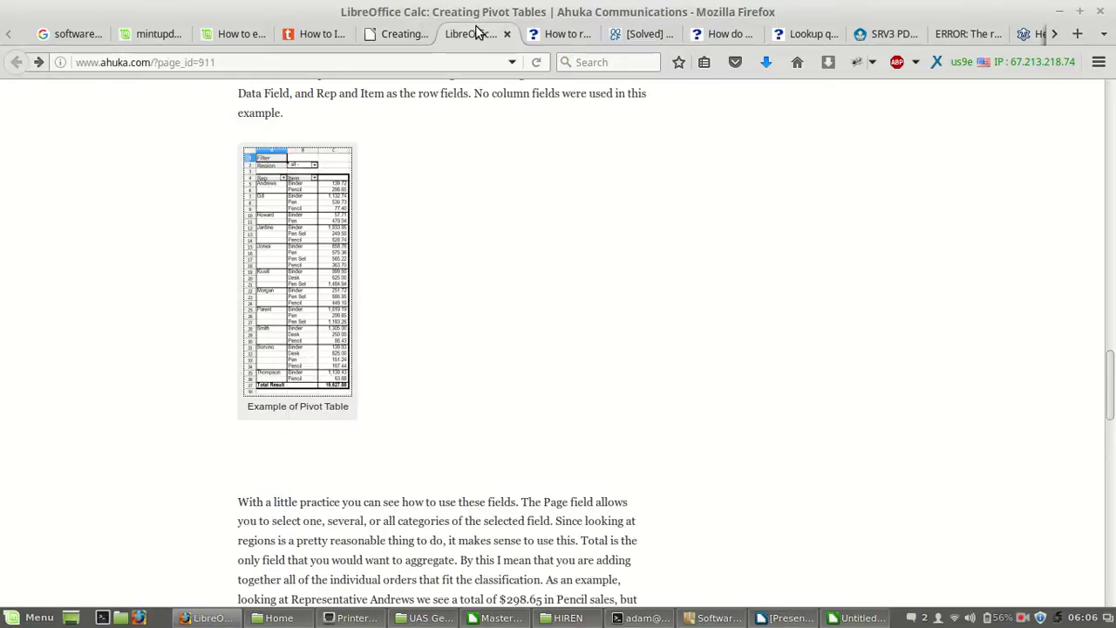
{"action": "left_click", "coordinate": [406, 35]}
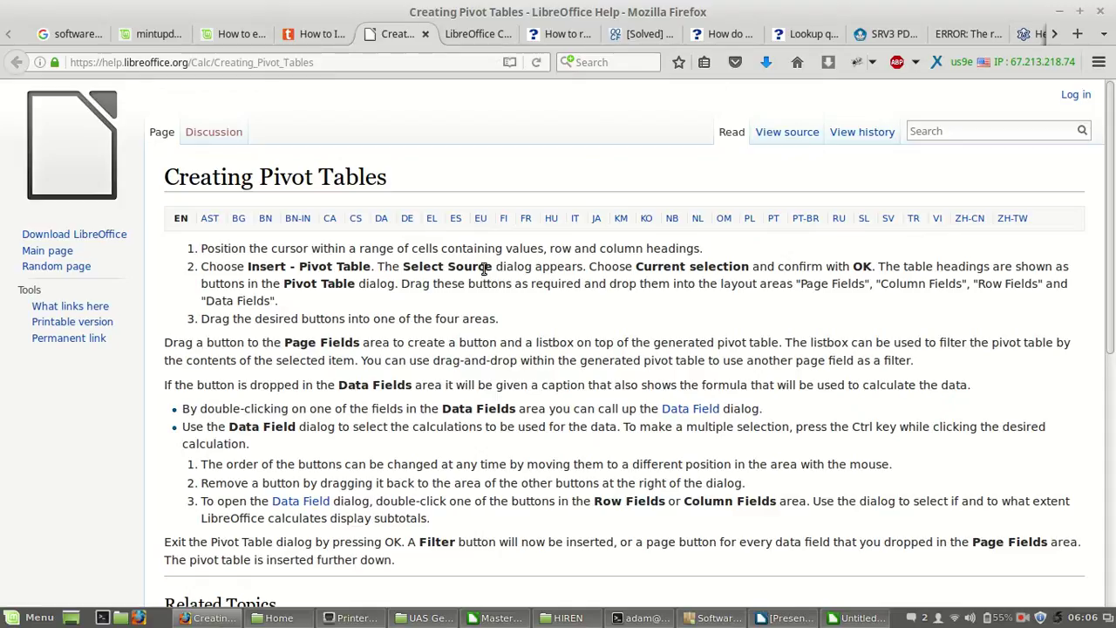
{"action": "left_click", "coordinate": [477, 34]}
{"action": "left_click", "coordinate": [390, 35]}
{"action": "scroll", "coordinate": [444, 389], "scroll_direction": "down", "scroll_amount": 5}
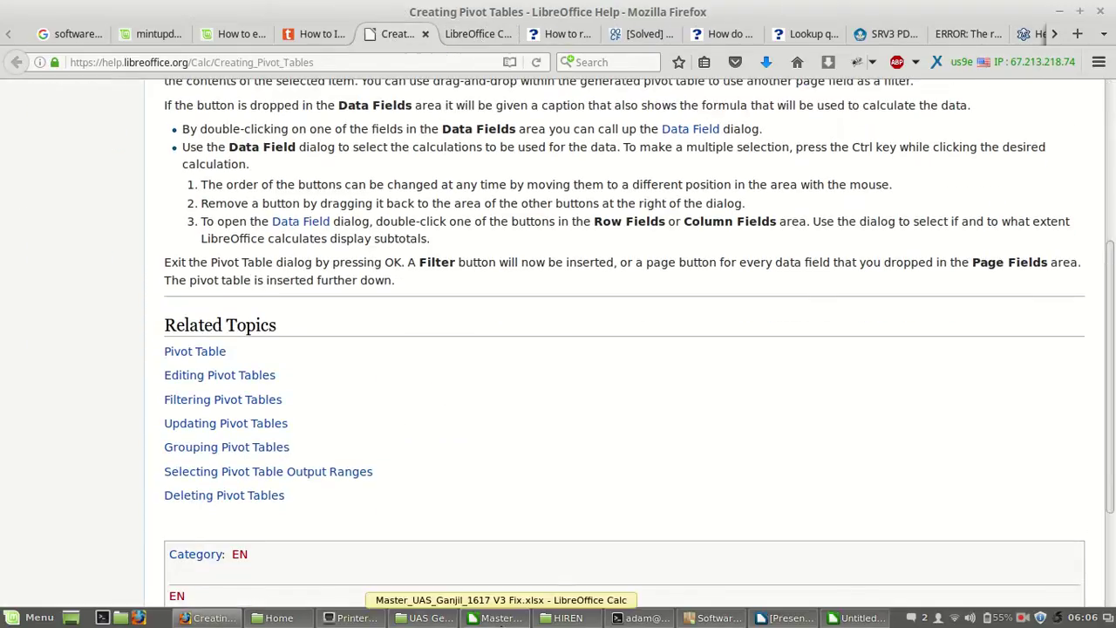
- Return to the Master_UAS_Ganjil_1617 V3 Fix.xlsx workbook in LibreOffice Calc and examine the NO.per sesi column from first to last record
{"action": "left_click", "coordinate": [499, 617]}
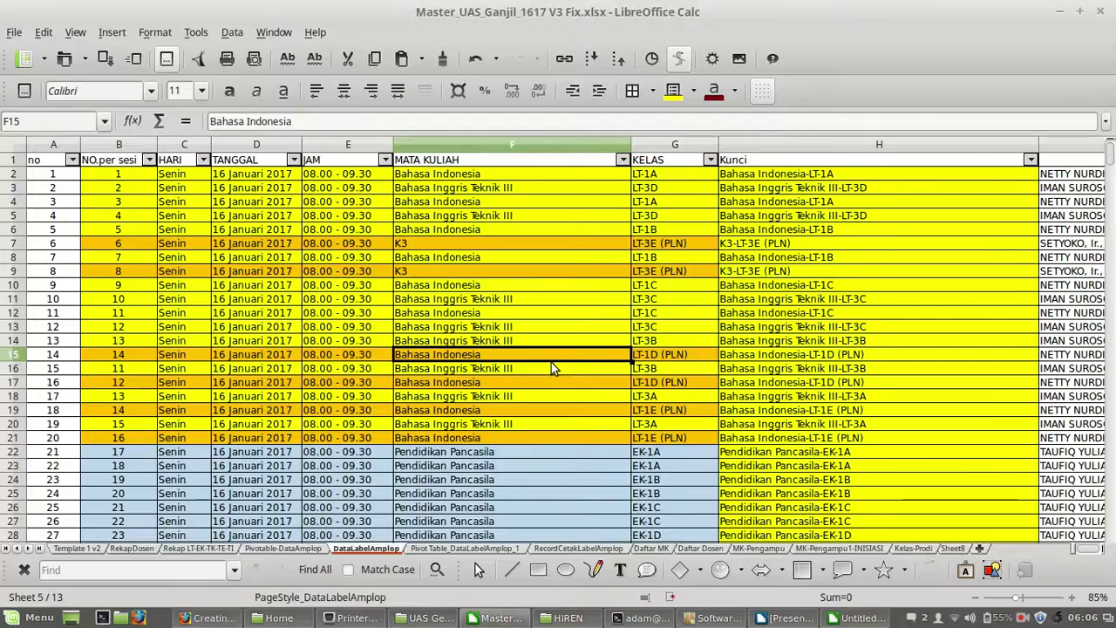
{"action": "left_click", "coordinate": [518, 289]}
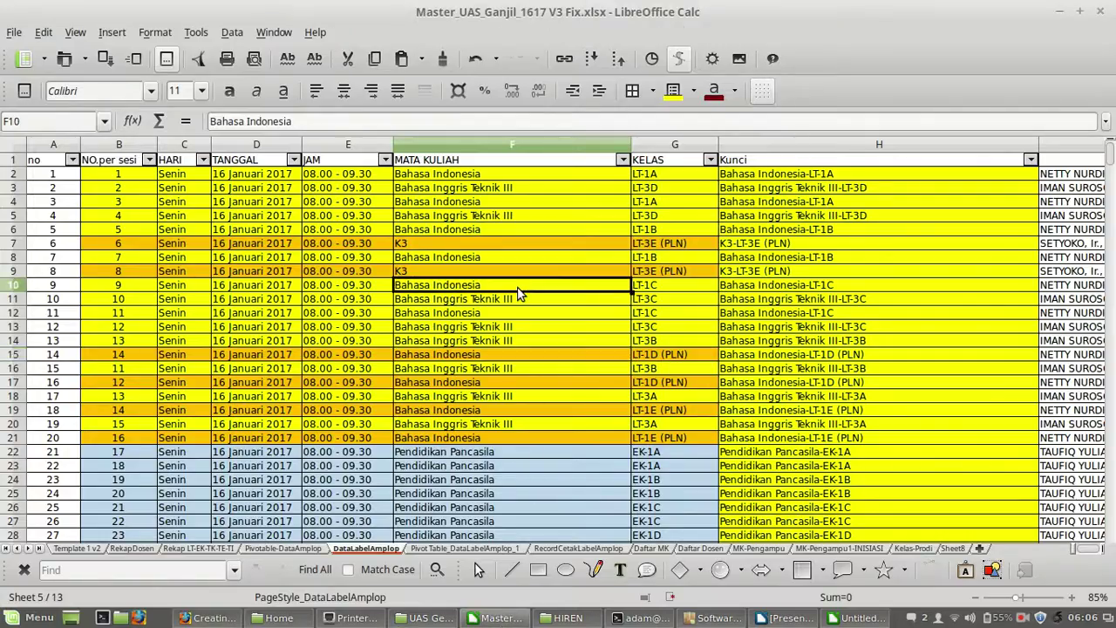
{"action": "left_click", "coordinate": [130, 272]}
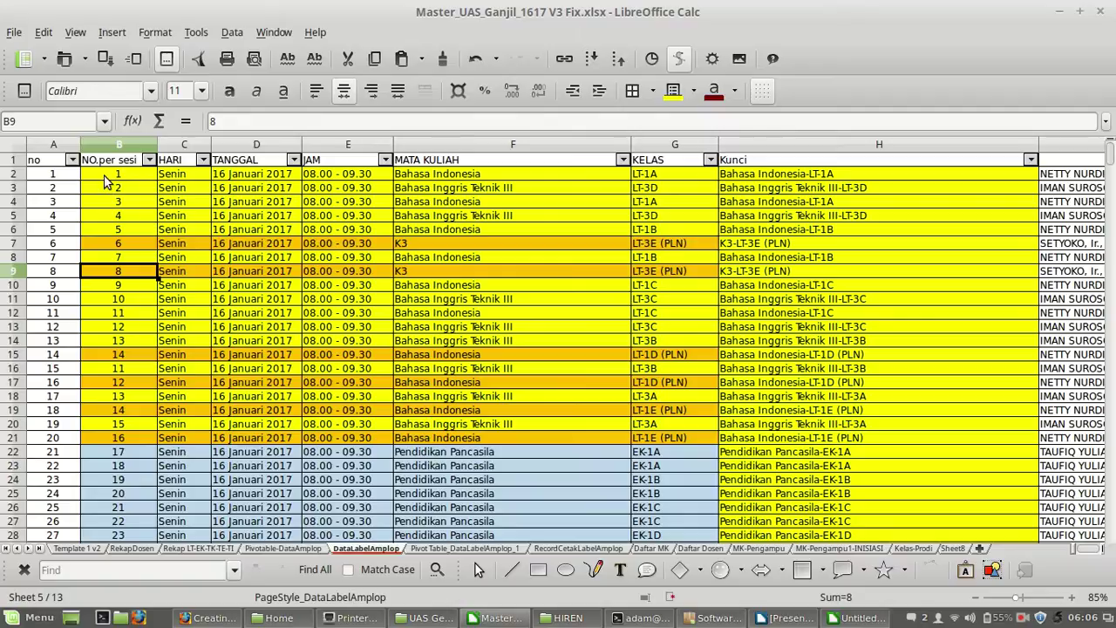
{"action": "scroll", "coordinate": [103, 183], "scroll_direction": "right", "scroll_amount": 3}
{"action": "scroll", "coordinate": [102, 183], "scroll_direction": "left", "scroll_amount": 3}
{"action": "scroll", "coordinate": [103, 183], "scroll_direction": "down", "scroll_amount": 1}
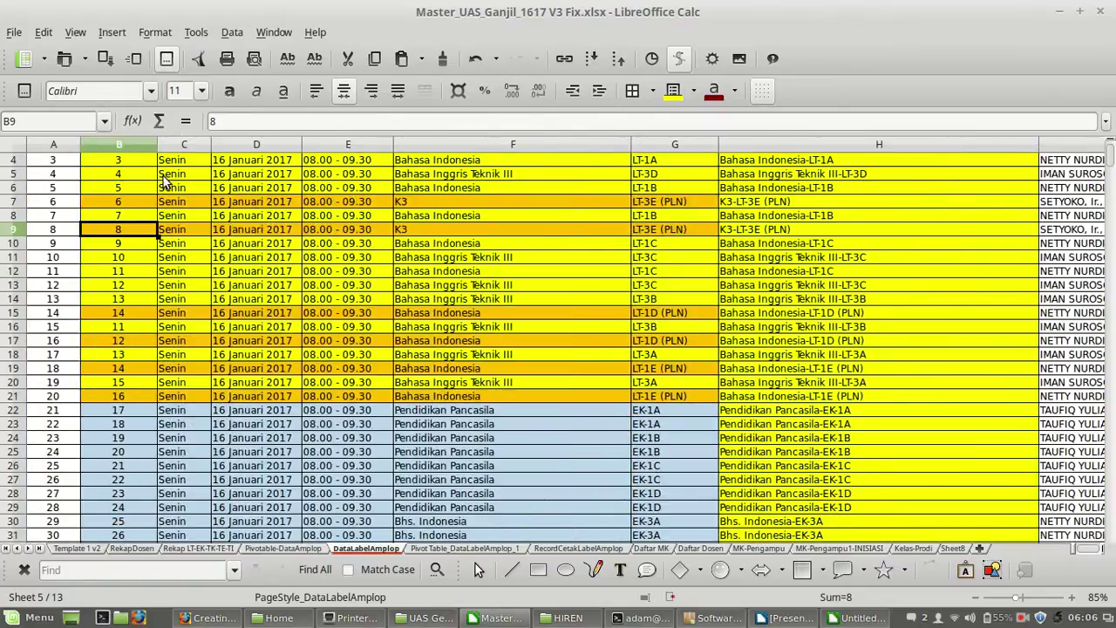
{"action": "left_click", "coordinate": [164, 178]}
{"action": "key", "text": "Left"}
{"action": "key", "text": "ctrl+Down"}
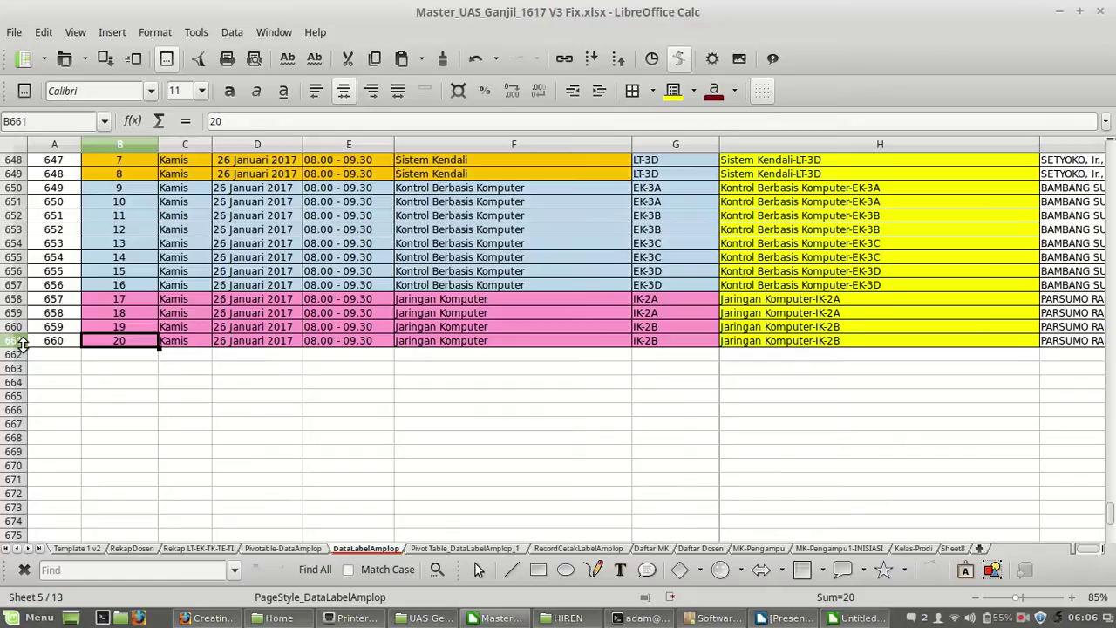
{"action": "key", "text": "ctrl+Up"}
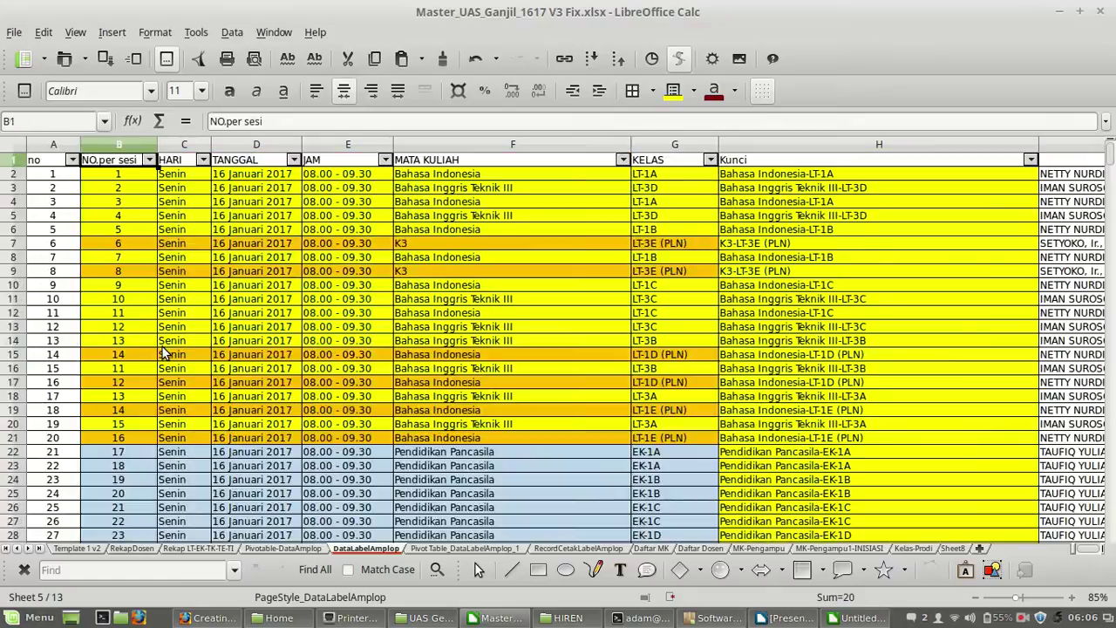
- Examine the HARI, TANGGAL and JAM columns of the exam data, checking the full extent of HARI
{"action": "key", "text": "Right"}
{"action": "key", "text": "Right"}
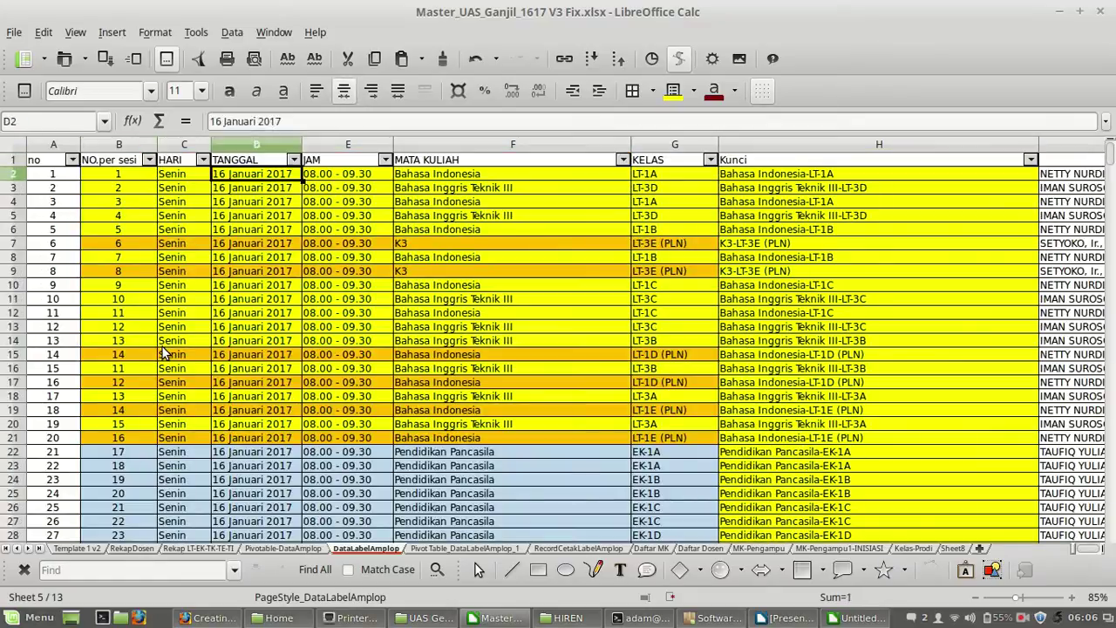
{"action": "key", "text": "Left"}
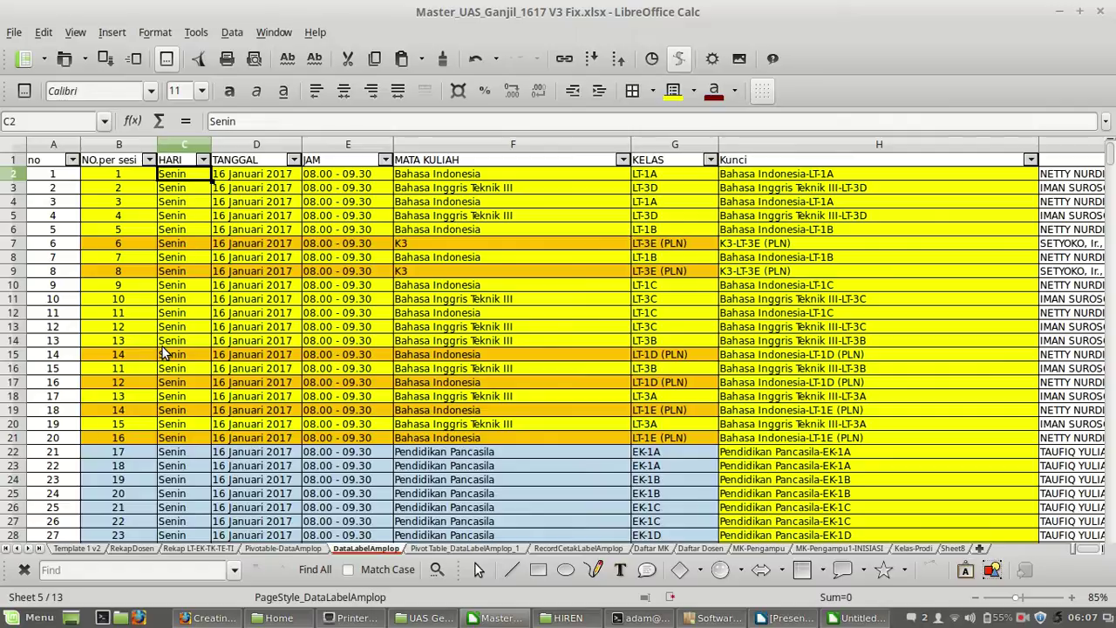
{"action": "key", "text": "ctrl+Down"}
{"action": "key", "text": "ctrl+Up"}
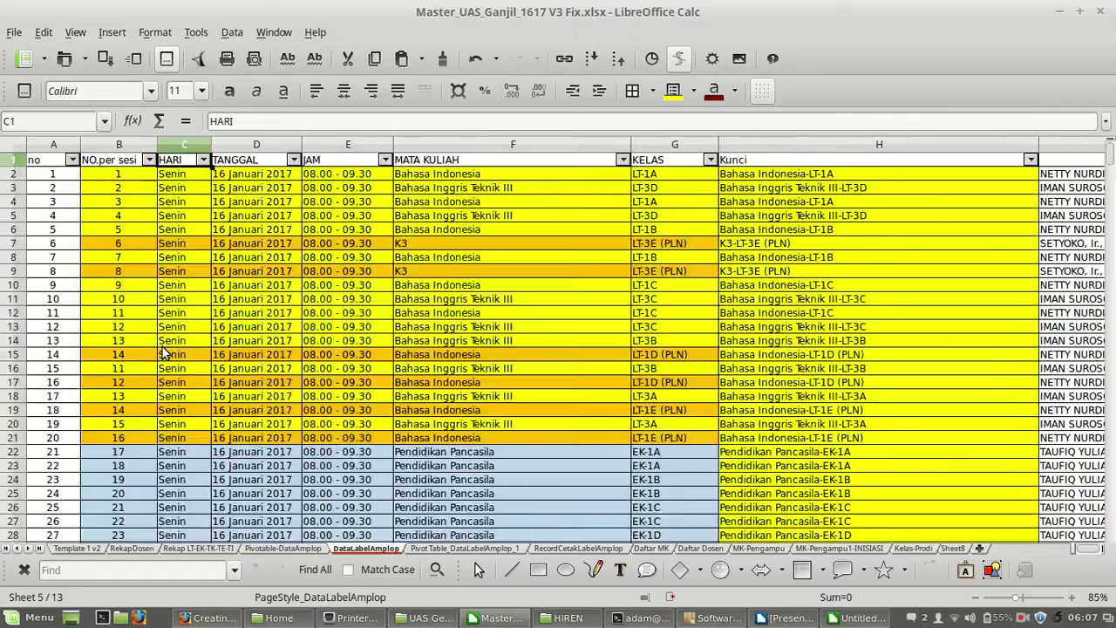
{"action": "key", "text": "Down"}
{"action": "key", "text": "Right"}
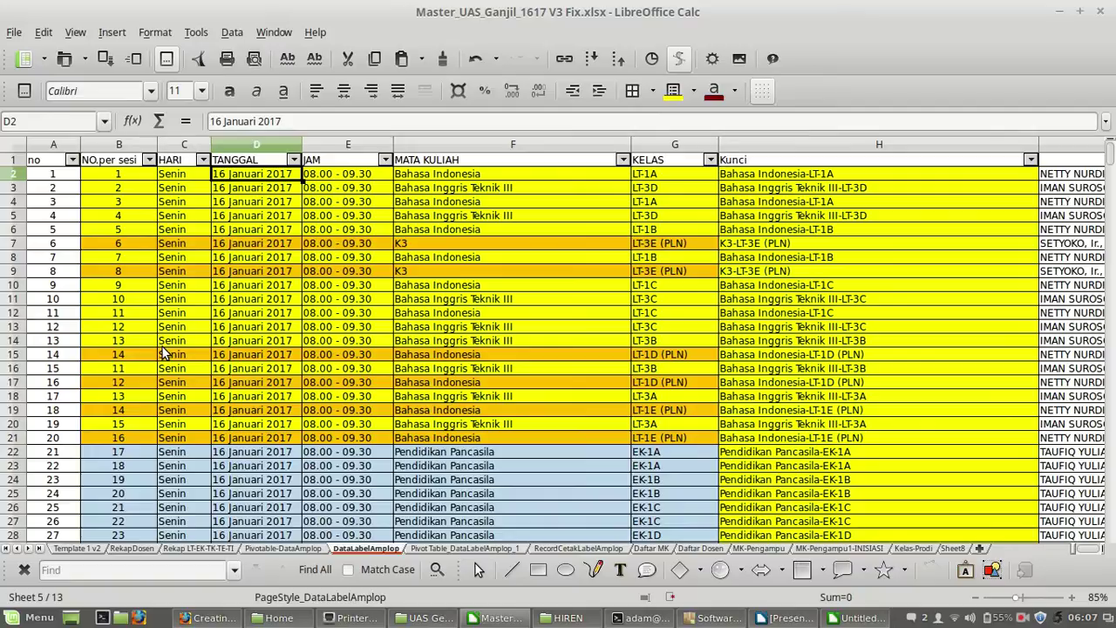
{"action": "key", "text": "Left"}
{"action": "key", "text": "Right"}
{"action": "key", "text": "Left"}
{"action": "key", "text": "Right"}
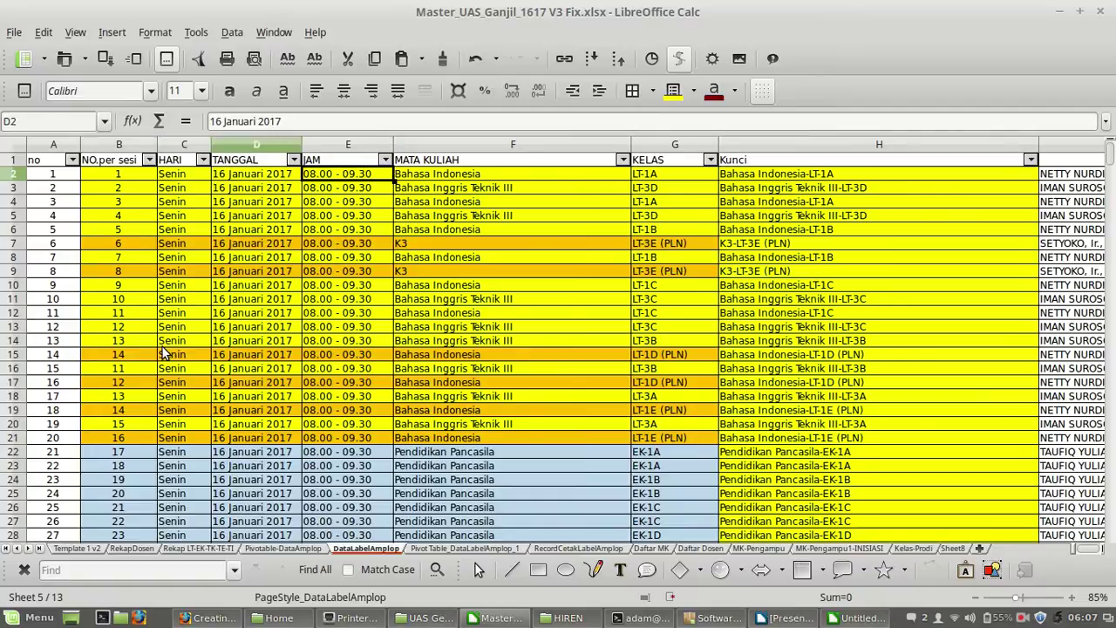
{"action": "key", "text": "Left"}
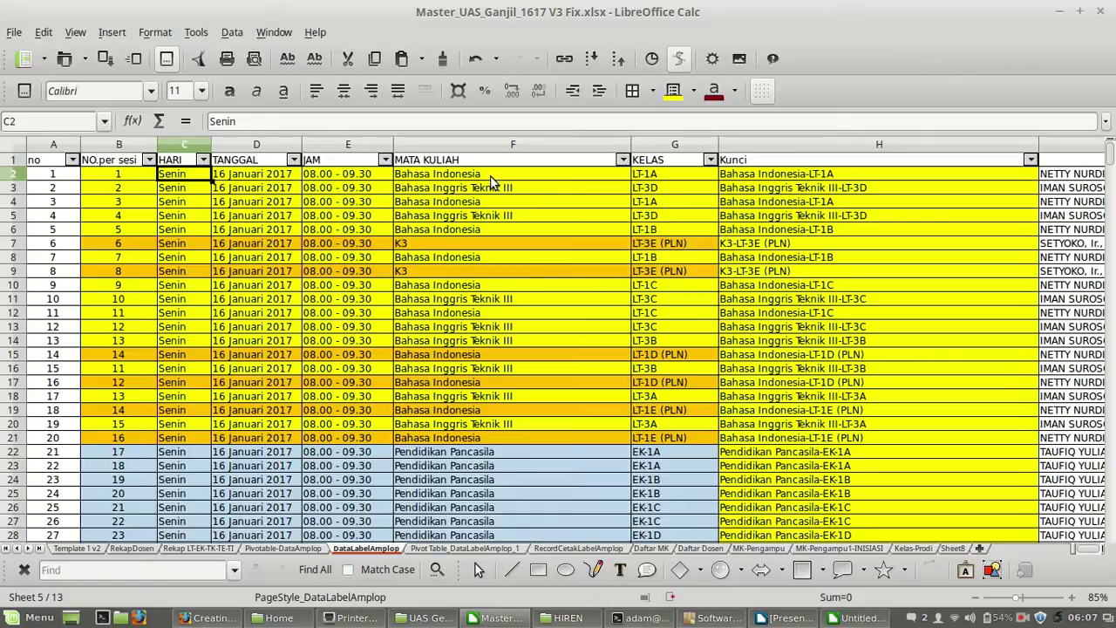
- Examine the MATA KULIAH, KELAS, Kunci and PENGAMPU columns in the first record, including the Kunci and PENGAMPU formulas
{"action": "scroll", "coordinate": [516, 179], "scroll_direction": "down", "scroll_amount": 1}
{"action": "scroll", "coordinate": [516, 179], "scroll_direction": "up", "scroll_amount": 1}
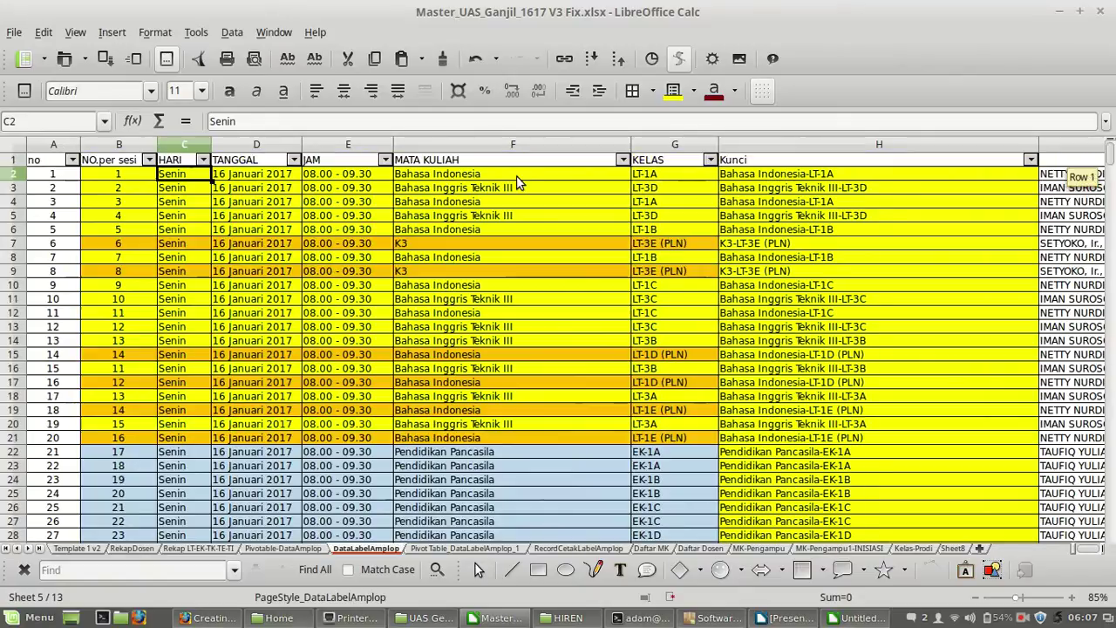
{"action": "left_click", "coordinate": [469, 162]}
{"action": "key", "text": "Down"}
{"action": "key", "text": "Left"}
{"action": "key", "text": "Right"}
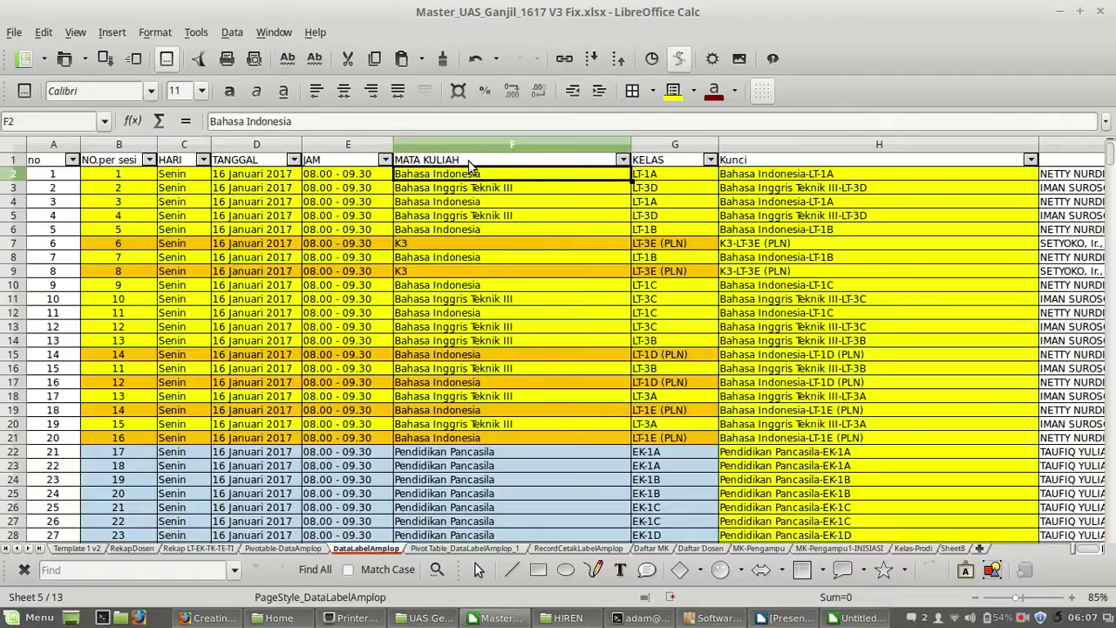
{"action": "key", "text": "Right"}
{"action": "key", "text": "Right"}
{"action": "key", "text": "Right"}
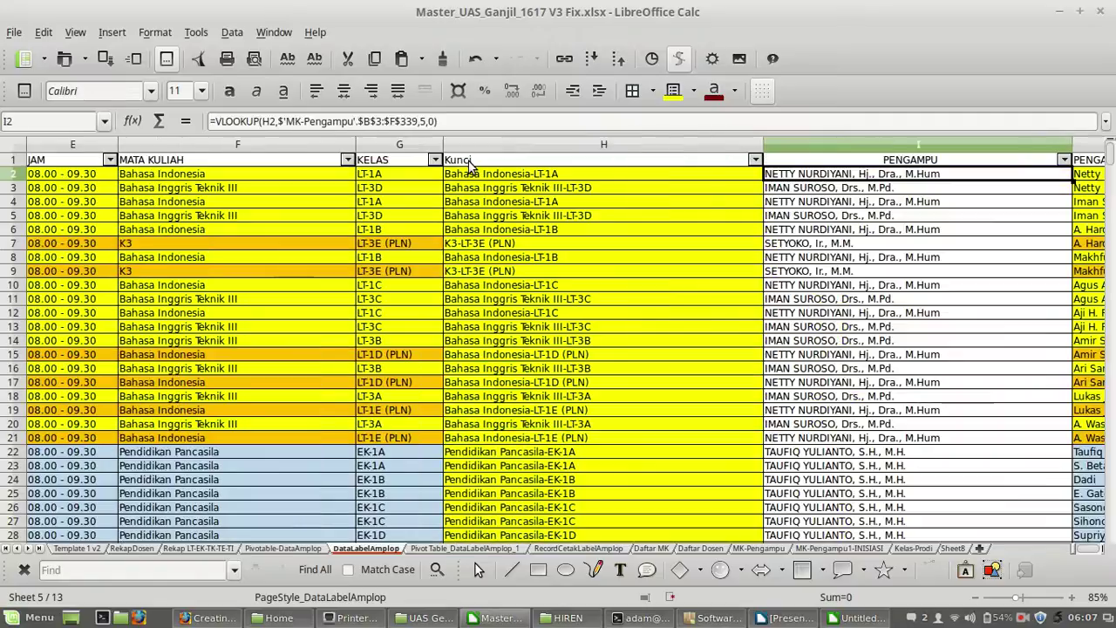
{"action": "key", "text": "Left"}
{"action": "key", "text": "Left"}
{"action": "key", "text": "Up"}
{"action": "key", "text": "Down"}
{"action": "key", "text": "Left"}
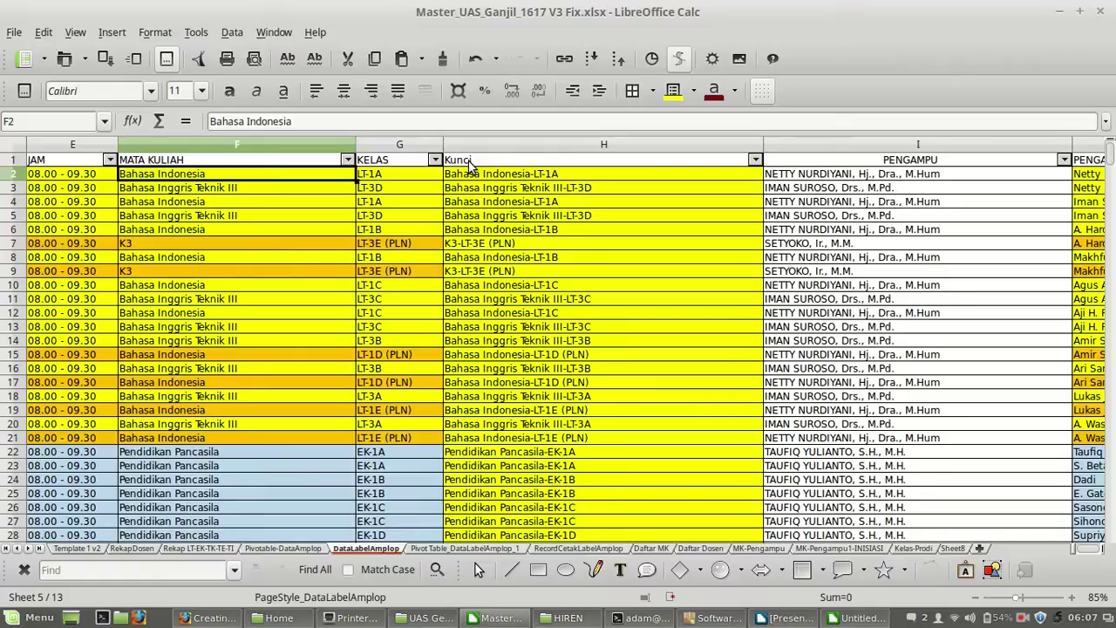
{"action": "key", "text": "Right"}
{"action": "key", "text": "Right"}
{"action": "key", "text": "Right"}
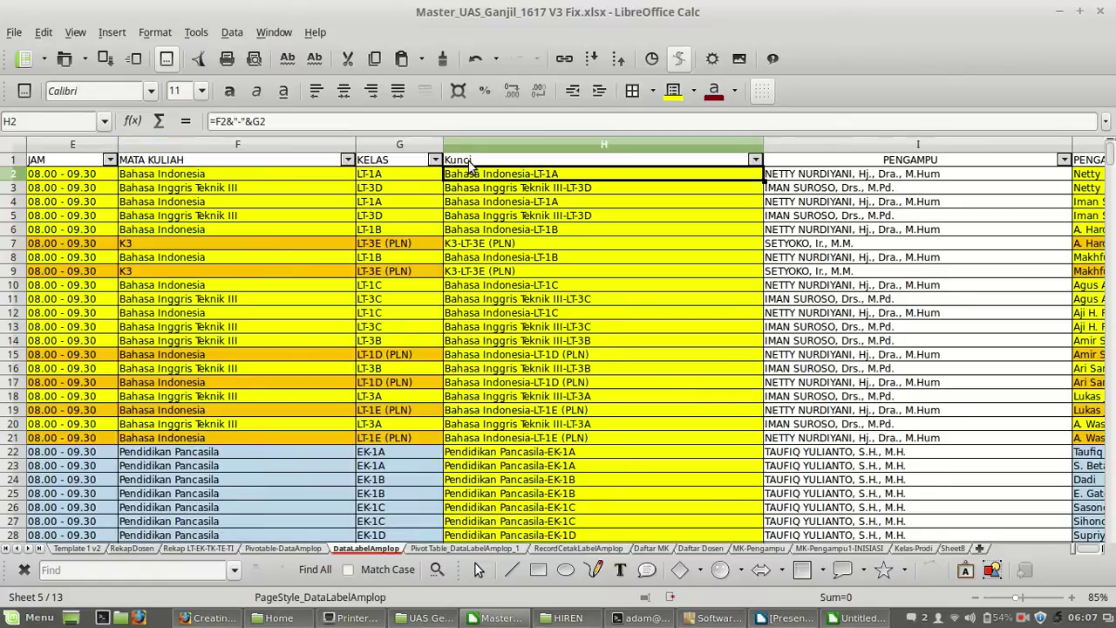
{"action": "key", "text": "Right"}
{"action": "key", "text": "Left"}
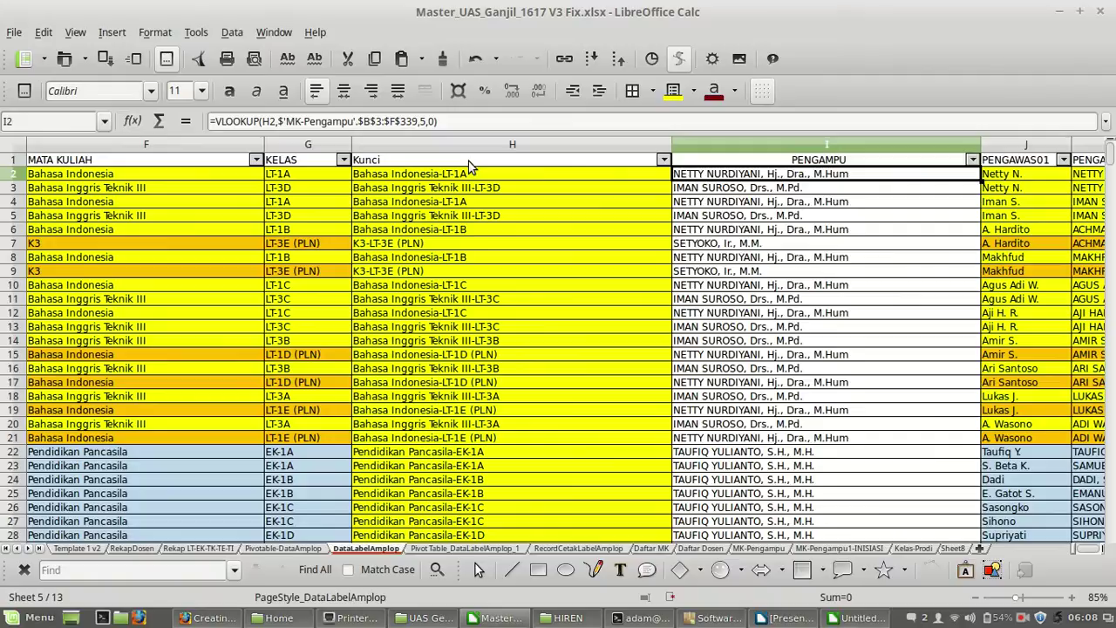
- Compare the PENGAMPU, PENGAWAS01 and PENGAWAS02 entries in the first record, moving on to PRODI
{"action": "key", "text": "Right"}
{"action": "key", "text": "Right"}
{"action": "key", "text": "Left"}
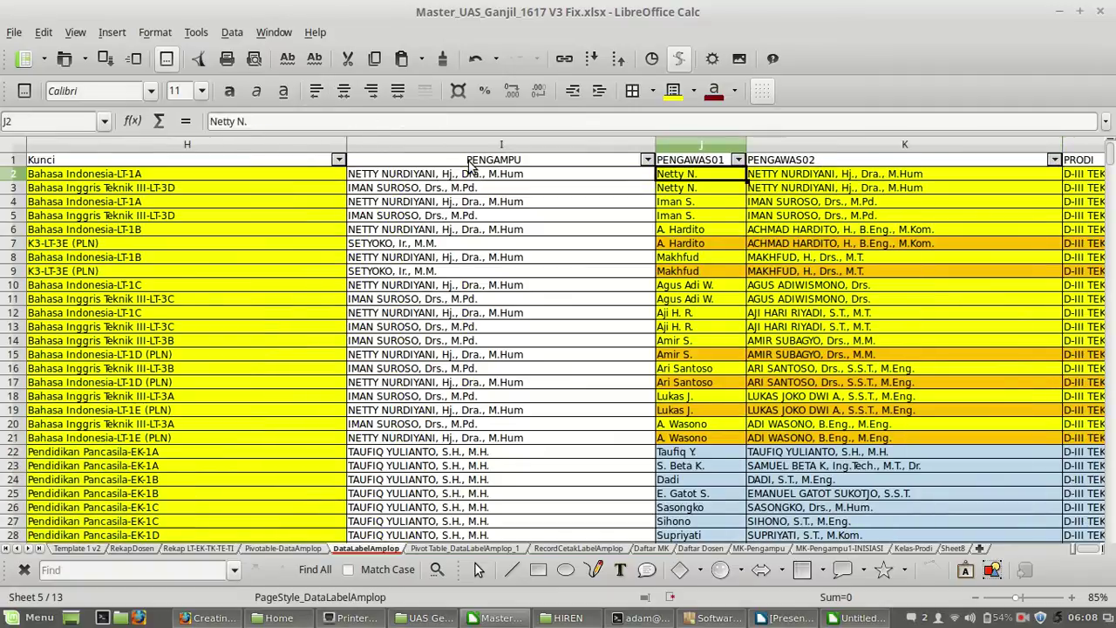
{"action": "key", "text": "Right"}
{"action": "key", "text": "Left"}
{"action": "key", "text": "Left"}
{"action": "key", "text": "Right"}
{"action": "key", "text": "Right"}
{"action": "key", "text": "Right"}
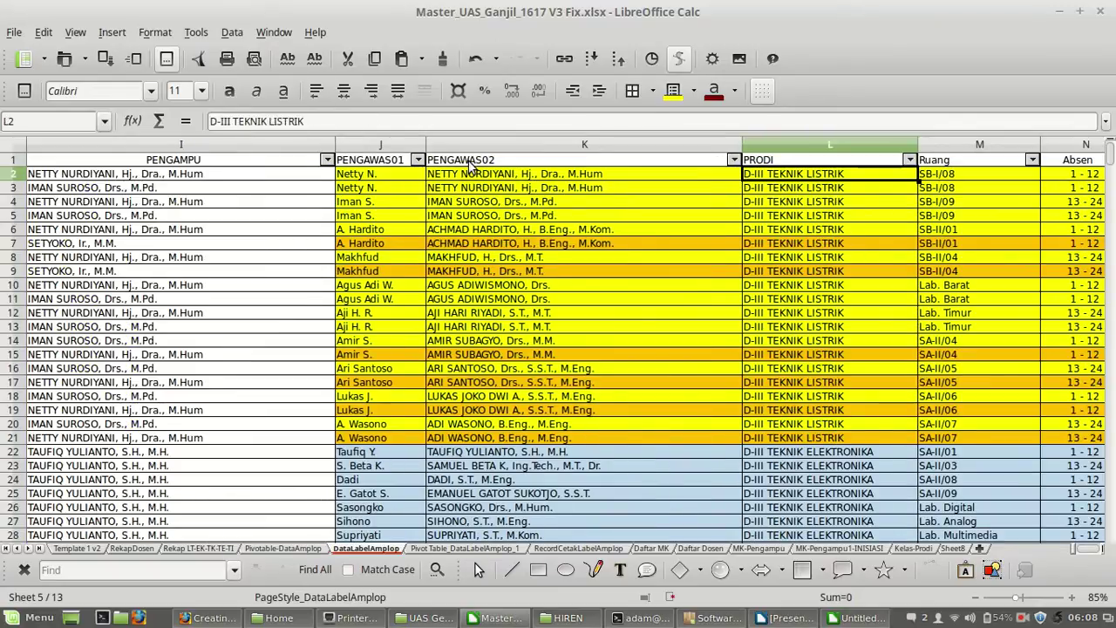
- Examine the PRODI, Ruang, Absen and SOAL columns in the first record
{"action": "key", "text": "Right"}
{"action": "key", "text": "Right"}
{"action": "key", "text": "Left"}
{"action": "key", "text": "Left"}
{"action": "key", "text": "Left"}
{"action": "key", "text": "Right"}
{"action": "key", "text": "Right"}
{"action": "key", "text": "Right"}
{"action": "key", "text": "Right"}
{"action": "key", "text": "Right"}
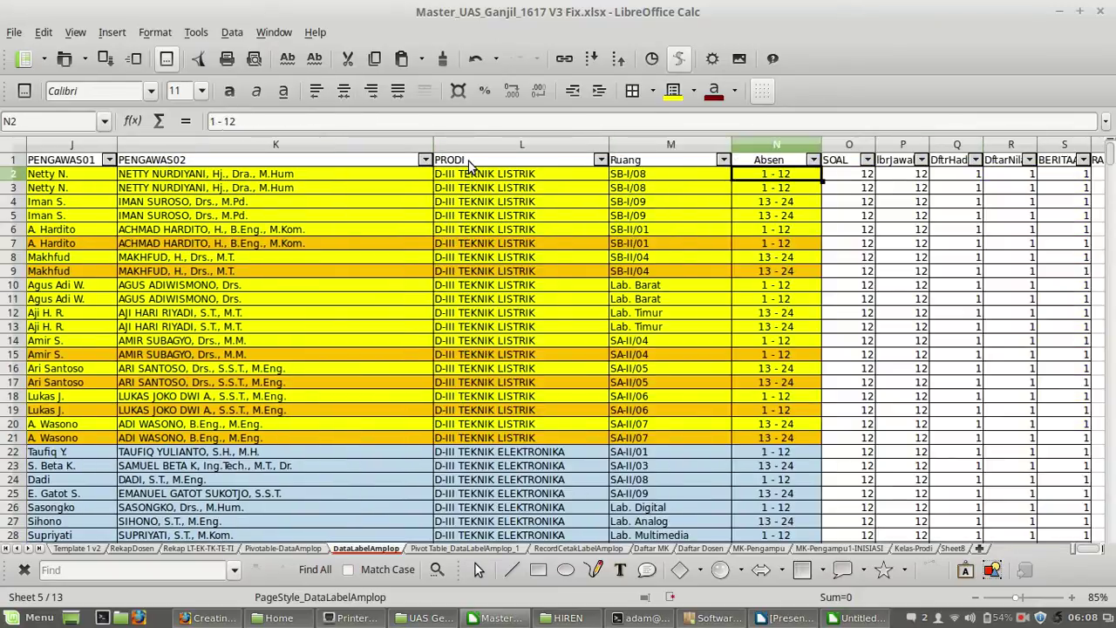
{"action": "key", "text": "Right"}
{"action": "key", "text": "Right"}
- Go back along the first record to its no column in cell A2
{"action": "key", "text": "Left"}
{"action": "key", "text": "Left"}
{"action": "key", "text": "Left"}
{"action": "key", "text": "Left"}
{"action": "key", "text": "Left"}
{"action": "key", "text": "Left"}
{"action": "key", "text": "Left"}
{"action": "key", "text": "Left"}
{"action": "key", "text": "Left"}
{"action": "key", "text": "Left"}
{"action": "key", "text": "Left"}
{"action": "key", "text": "Left"}
{"action": "key", "text": "Left"}
{"action": "key", "text": "Left"}
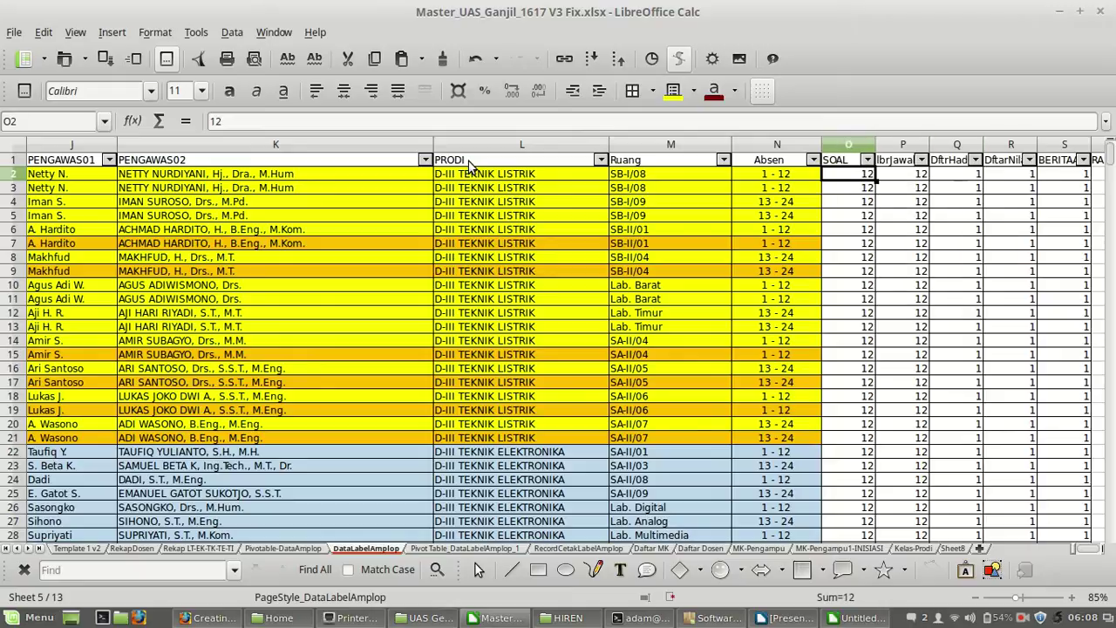
{"action": "key", "text": "Left"}
{"action": "key", "text": "Left"}
{"action": "key", "text": "Left"}
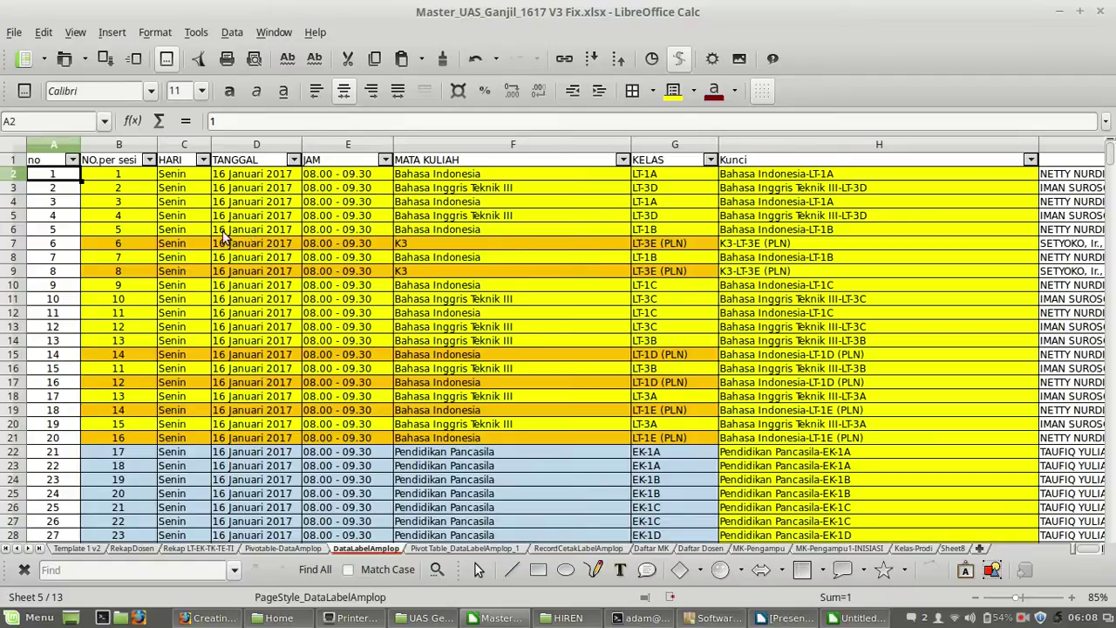
- Open the Pivot Table_DataLabelAmplop_1 sheet and inspect the first entries under PENGAWAS02 and JAM
{"action": "left_click", "coordinate": [430, 549]}
{"action": "left_click", "coordinate": [301, 320]}
{"action": "left_click", "coordinate": [131, 196]}
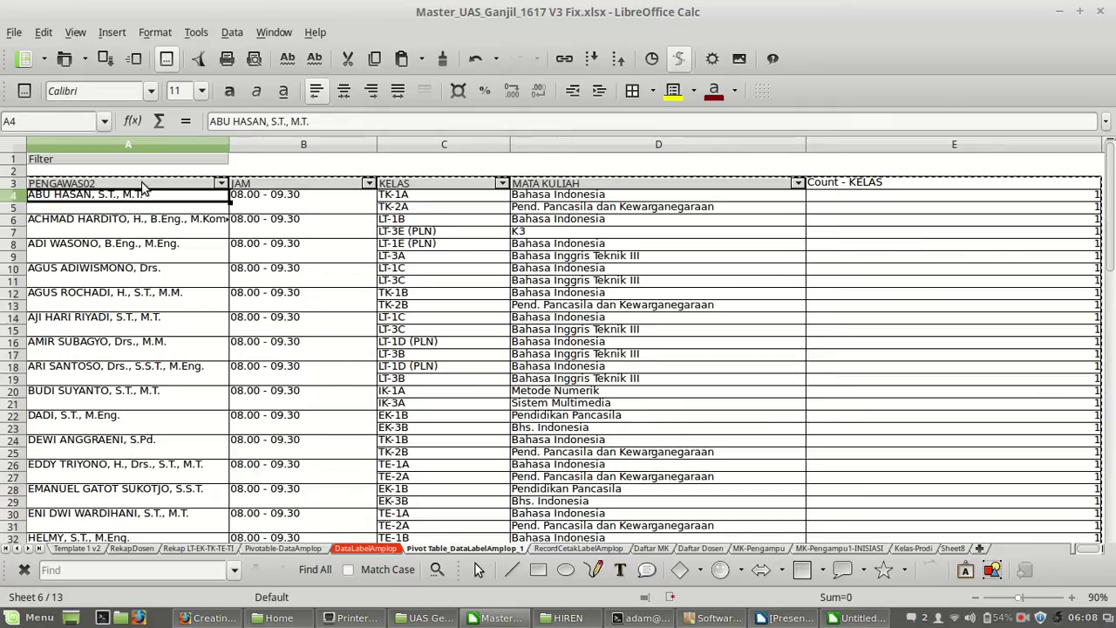
{"action": "left_click", "coordinate": [272, 202]}
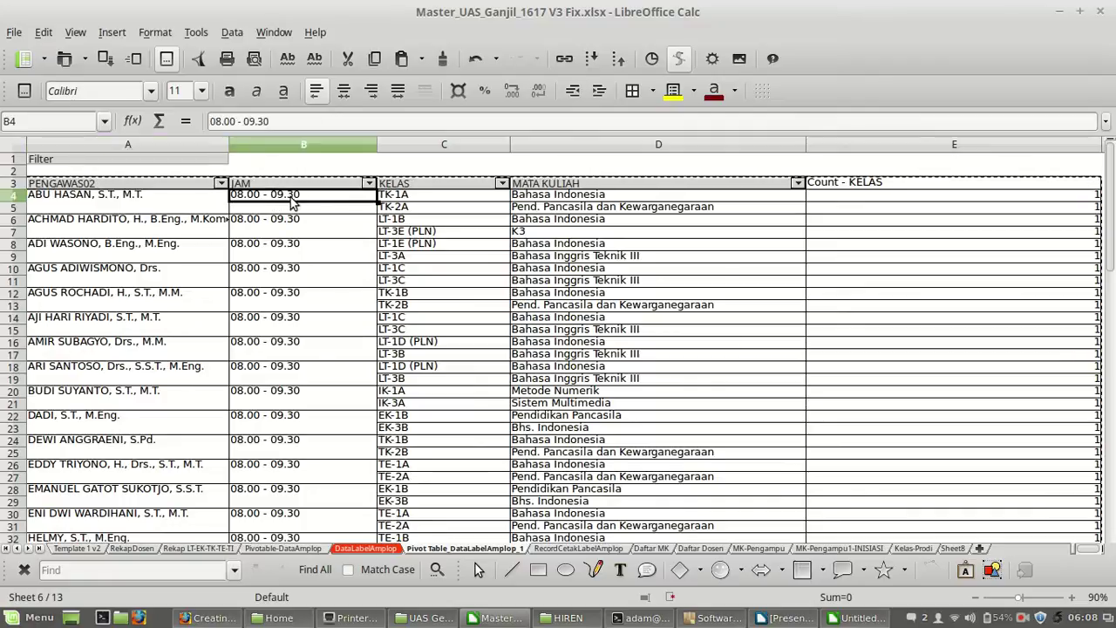
- Inspect the first entries under KELAS, MATA KULIAH and Count - KELAS in the pivot table
{"action": "left_click", "coordinate": [415, 199]}
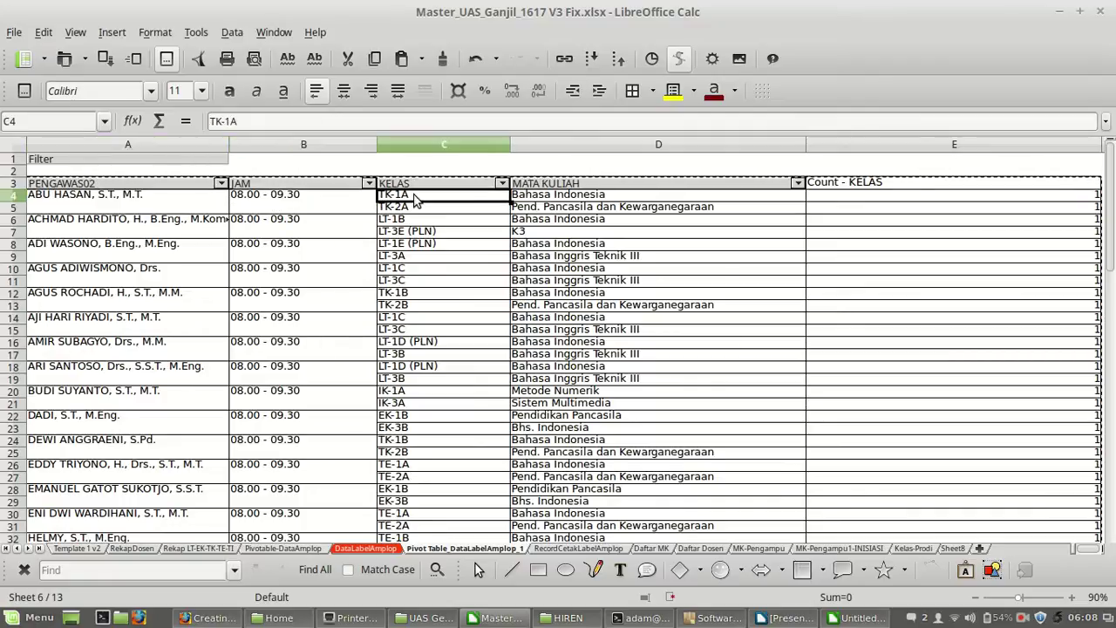
{"action": "left_click", "coordinate": [528, 198]}
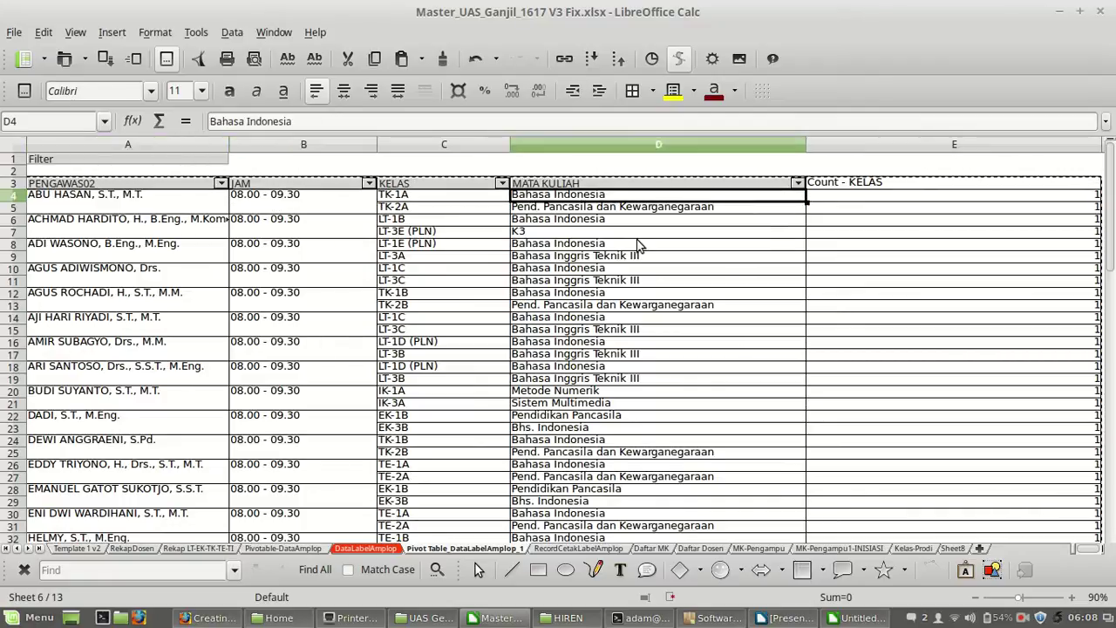
{"action": "left_click", "coordinate": [828, 201]}
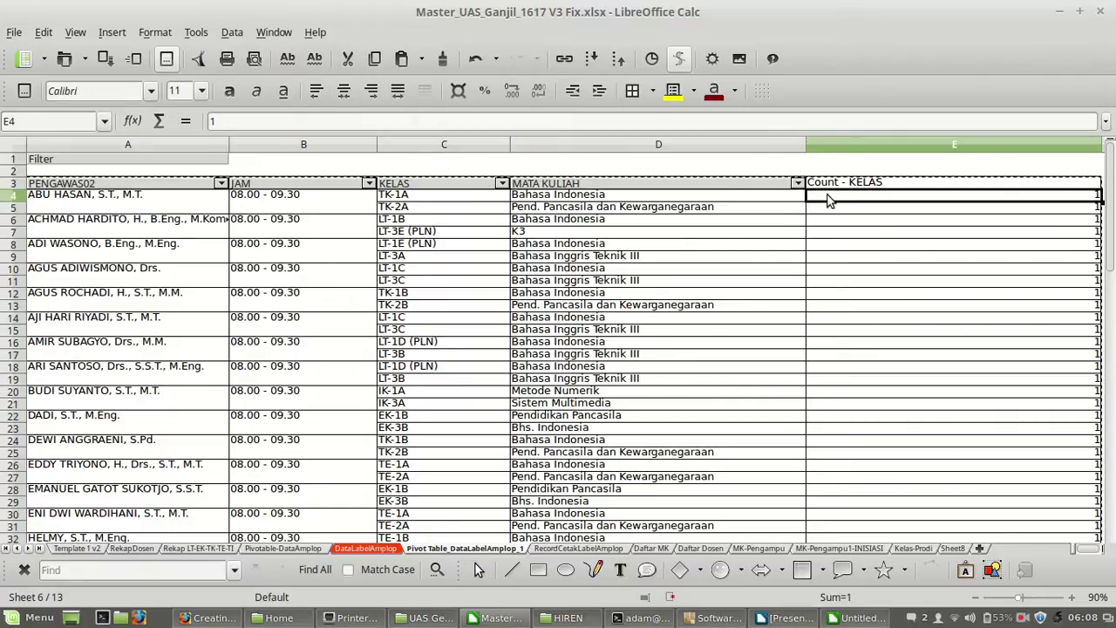
{"action": "left_click", "coordinate": [587, 197]}
{"action": "key", "text": "Left"}
{"action": "key", "text": "Right"}
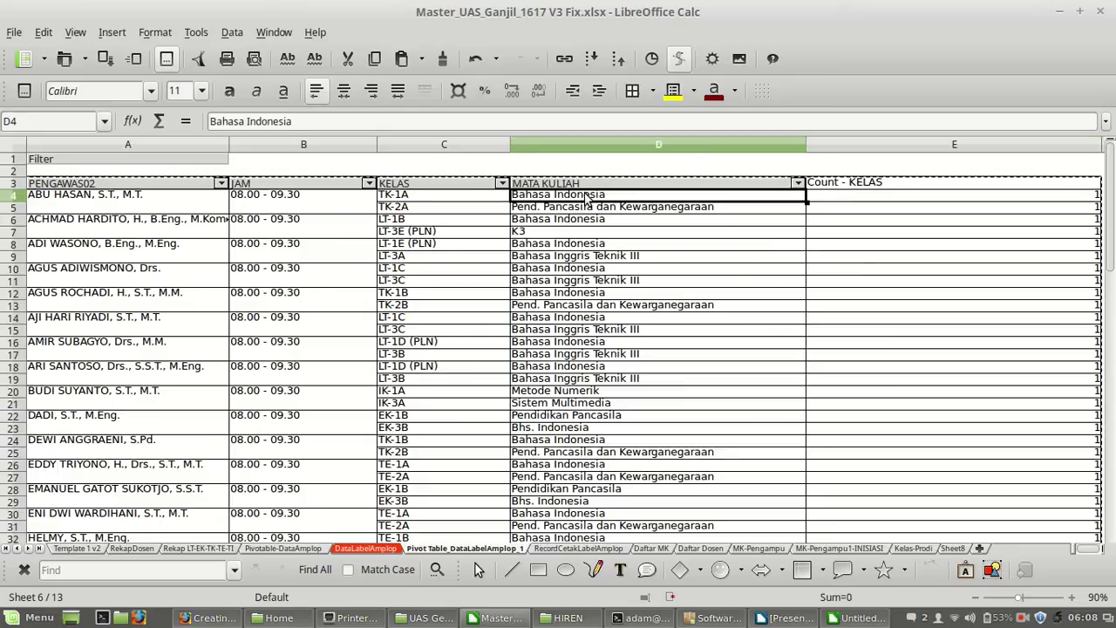
{"action": "key", "text": "Right"}
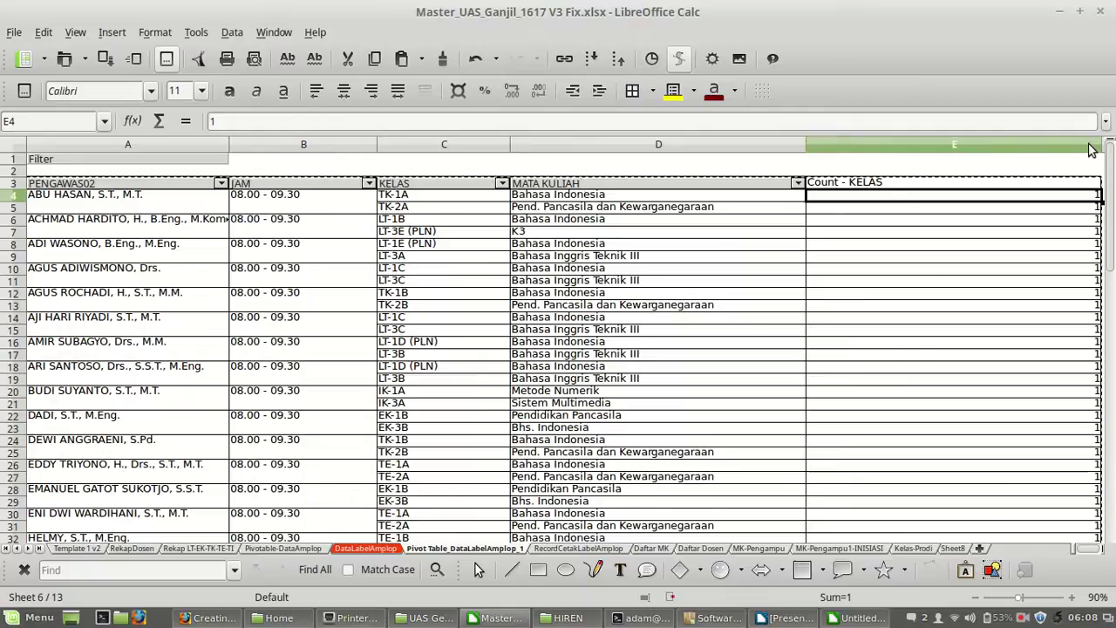
- Narrow the Count - KELAS column to just wider than its heading and select the MATA KULIAH cell D6
{"action": "left_click_drag", "start_coordinate": [1103, 140], "coordinate": [896, 140]}
{"action": "key", "text": "Down"}
{"action": "key", "text": "Down"}
{"action": "key", "text": "Down"}
{"action": "key", "text": "Down"}
{"action": "key", "text": "Down"}
{"action": "key", "text": "Down"}
{"action": "key", "text": "Down"}
{"action": "key", "text": "Down"}
{"action": "left_click", "coordinate": [650, 222]}
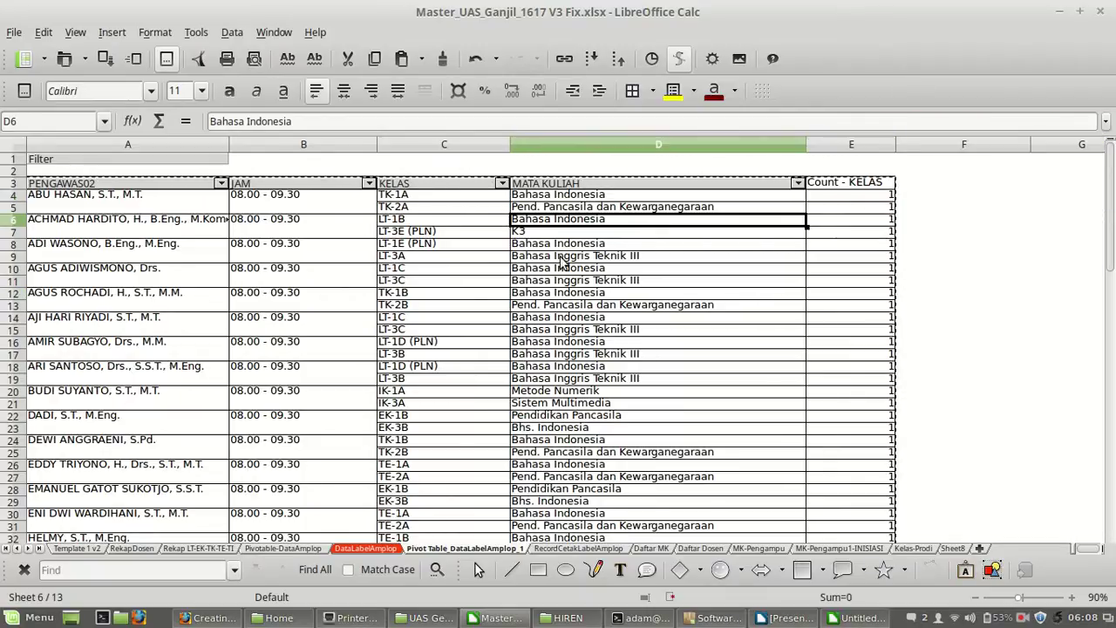
- Return to the DataLabelAmplop sheet and examine the HARI and TANGGAL columns in the first records
{"action": "left_click", "coordinate": [364, 549]}
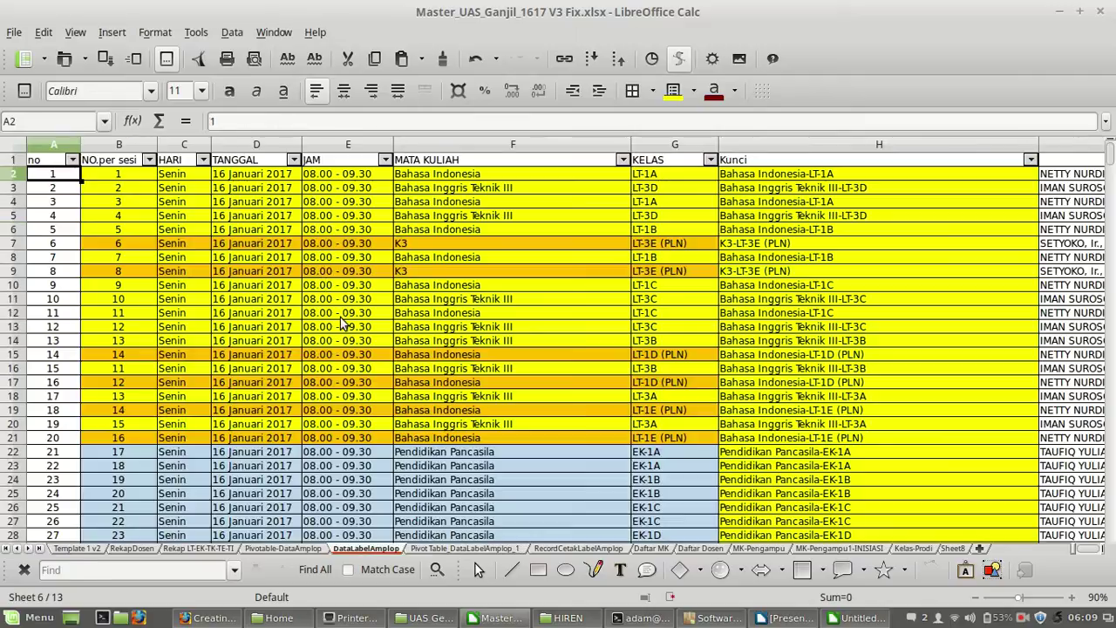
{"action": "left_click", "coordinate": [194, 229]}
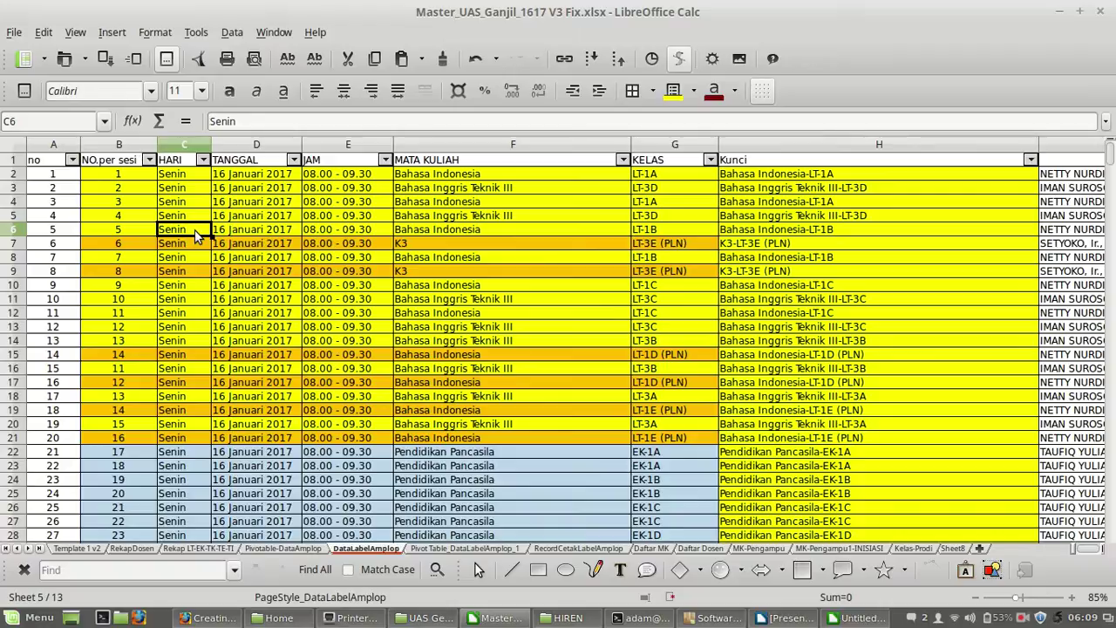
{"action": "left_click", "coordinate": [172, 193]}
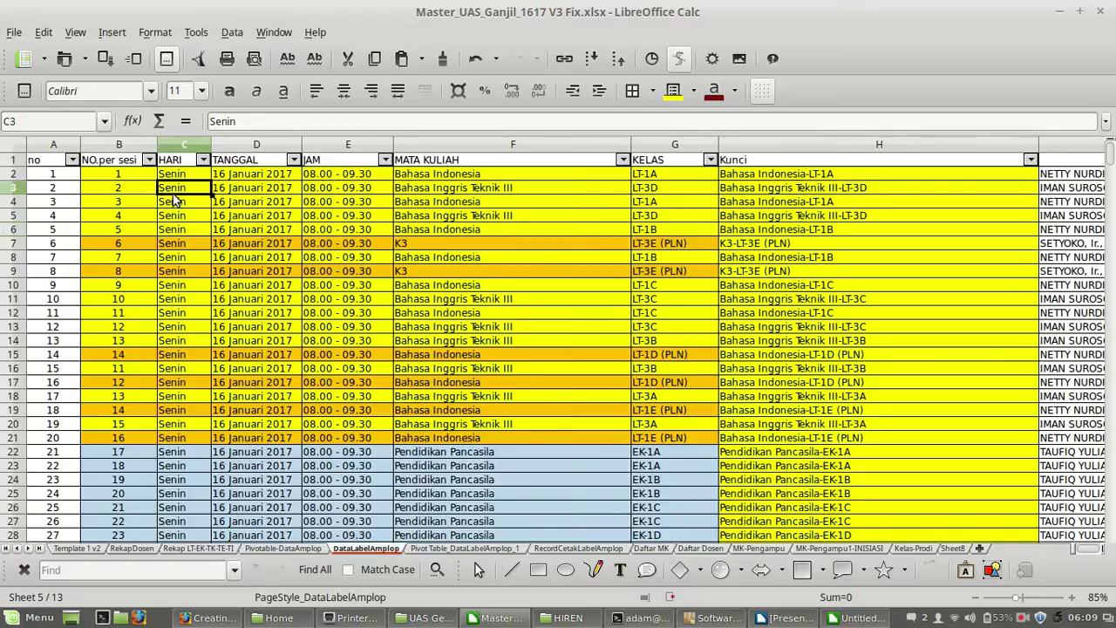
{"action": "left_click", "coordinate": [265, 215]}
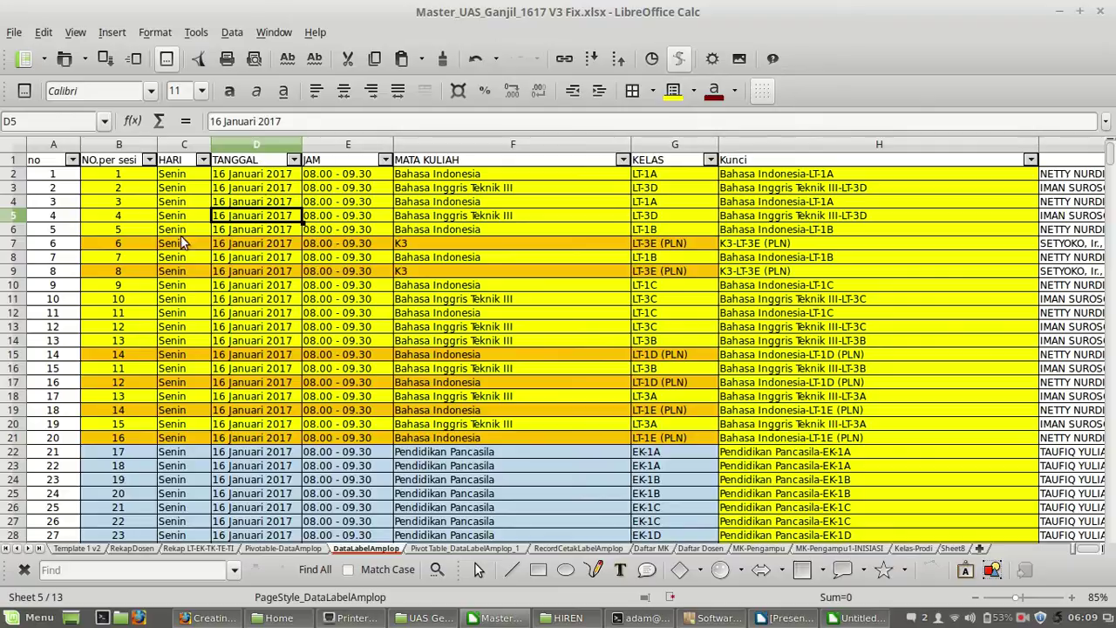
{"action": "left_click", "coordinate": [255, 234]}
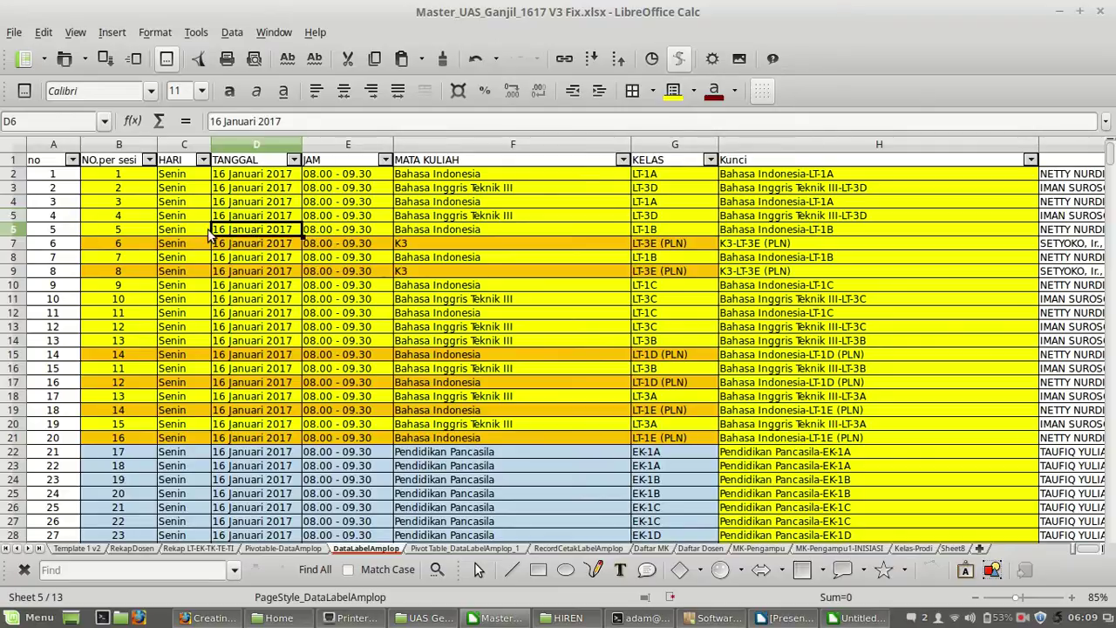
{"action": "left_click", "coordinate": [225, 217]}
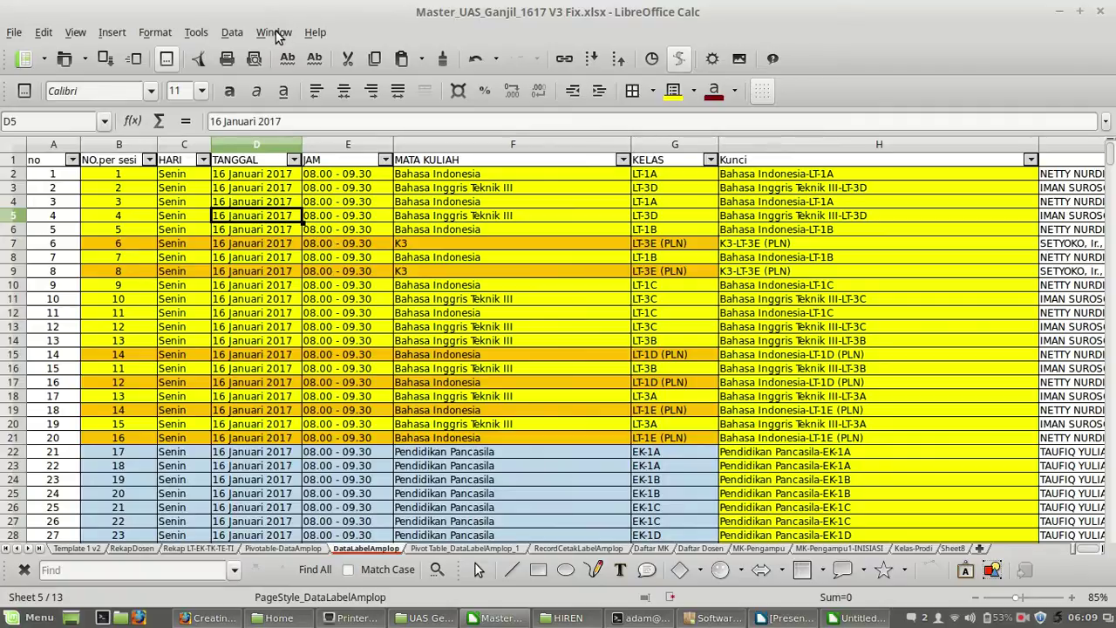
- View the LibreOffice version information and return to the sheet
{"action": "left_click", "coordinate": [232, 32]}
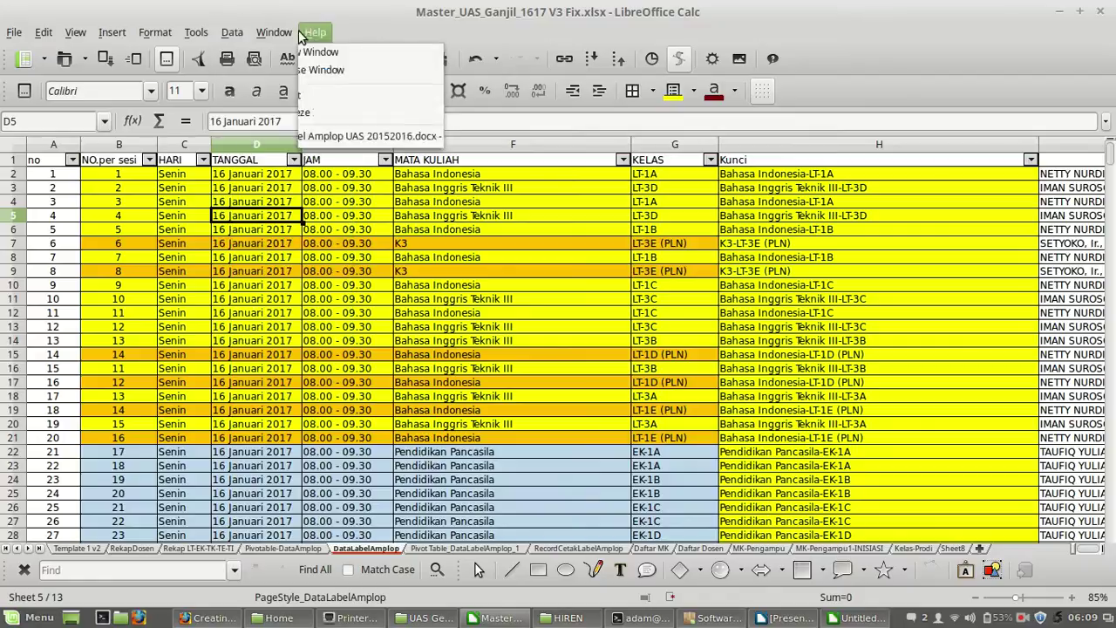
{"action": "left_click", "coordinate": [338, 142]}
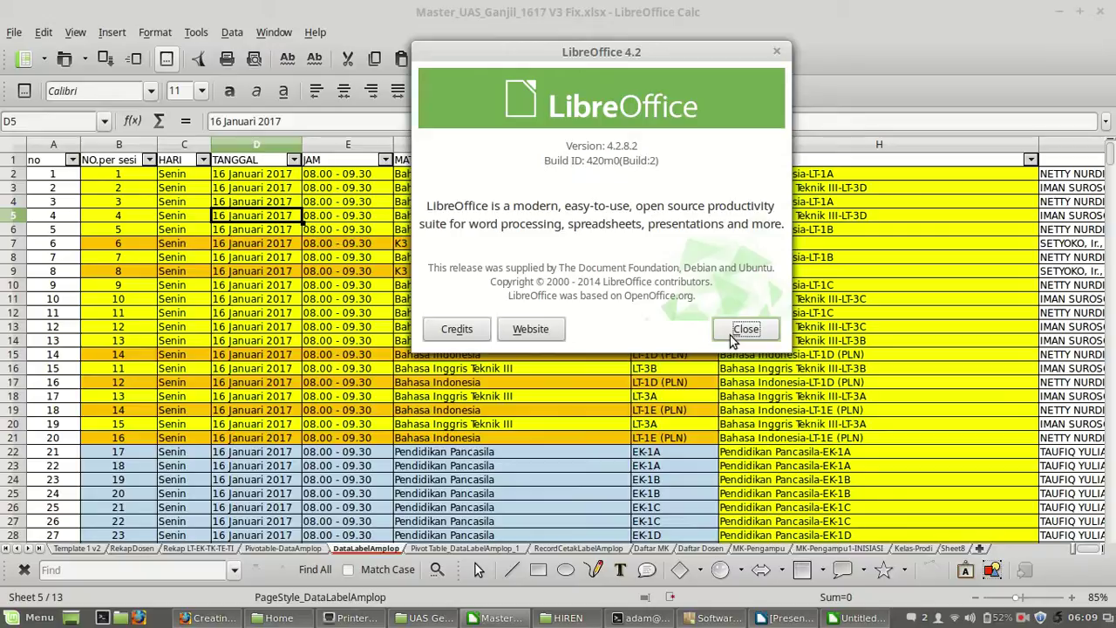
{"action": "left_click", "coordinate": [745, 328]}
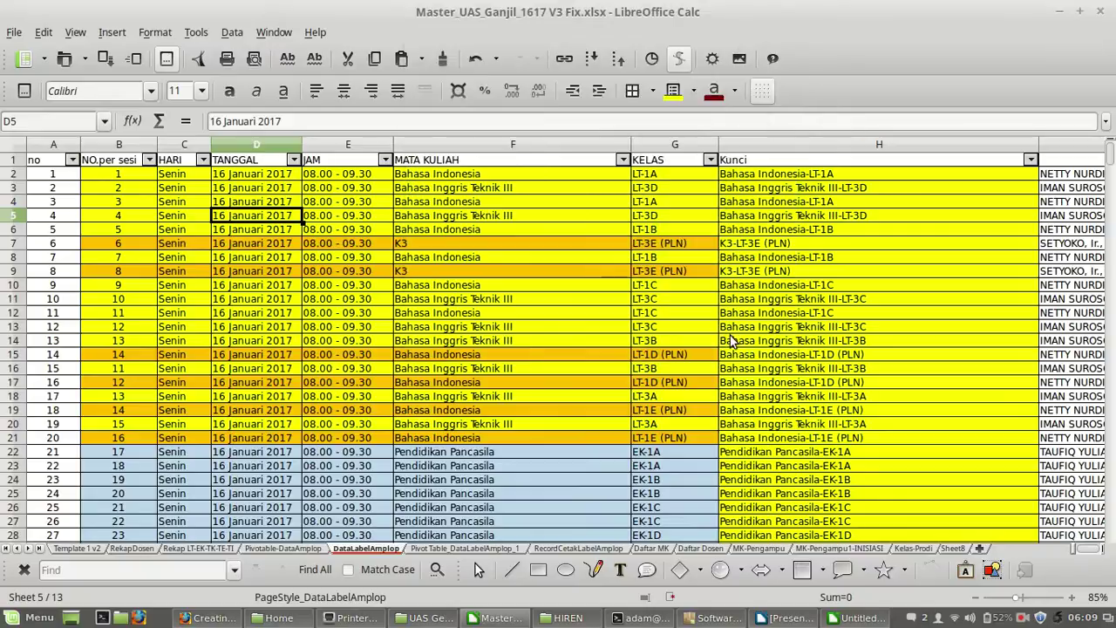
{"action": "left_click", "coordinate": [313, 38]}
{"action": "mouse_move", "coordinate": [286, 40]}
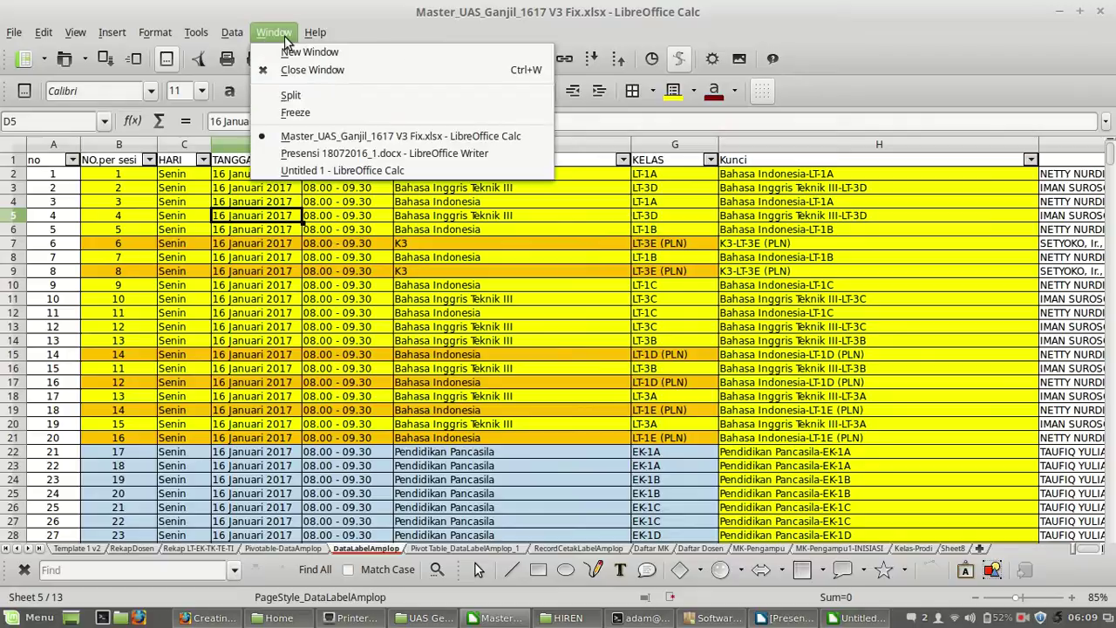
{"action": "left_click", "coordinate": [485, 8]}
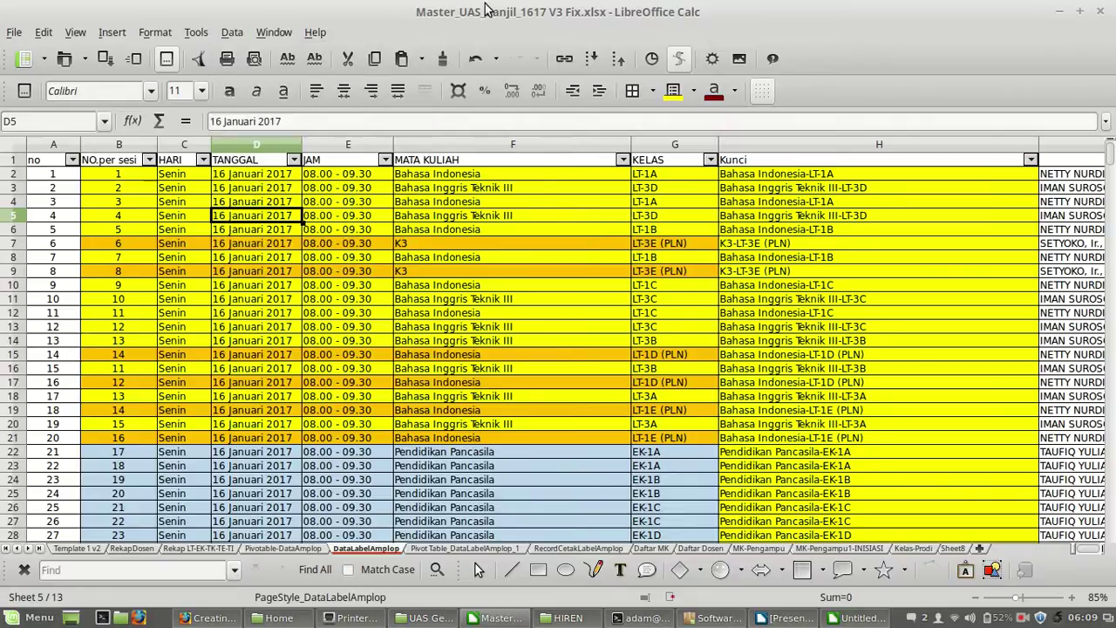
- From TANGGAL cell D6, review the named ranges offered as a pivot table source without creating the table
{"action": "left_click", "coordinate": [242, 304]}
{"action": "left_click", "coordinate": [254, 229]}
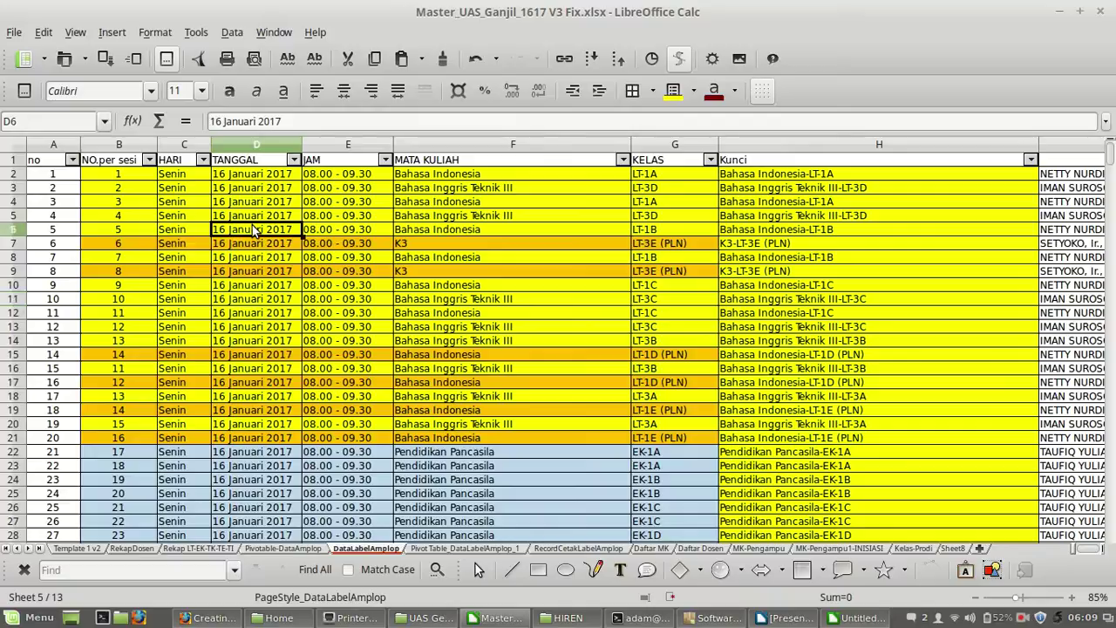
{"action": "left_click", "coordinate": [264, 33]}
{"action": "mouse_move", "coordinate": [244, 41]}
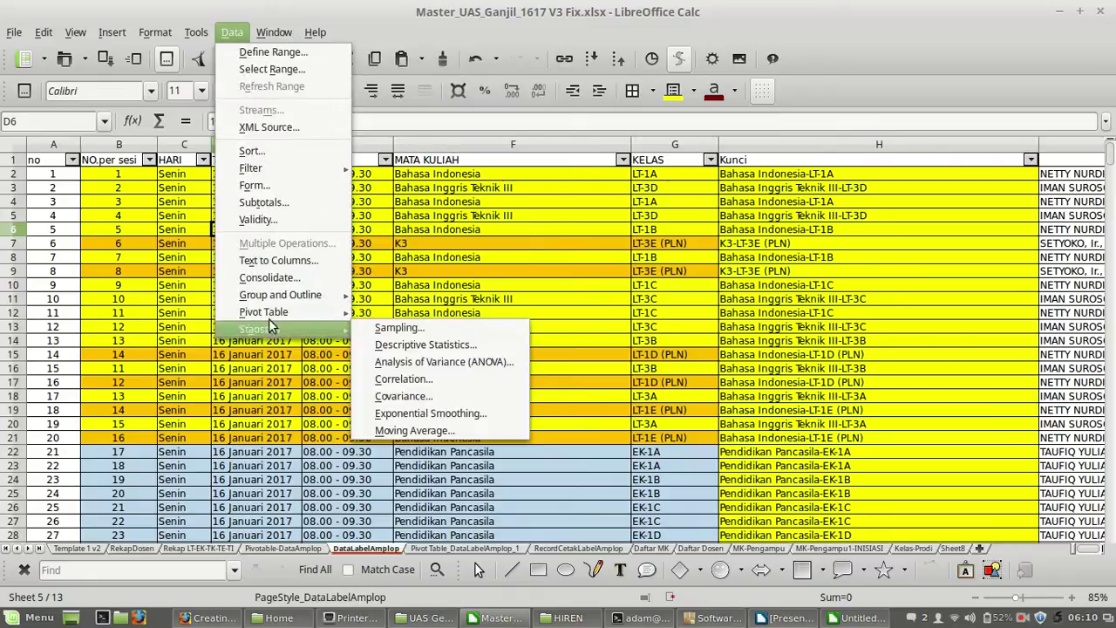
{"action": "mouse_move", "coordinate": [270, 317]}
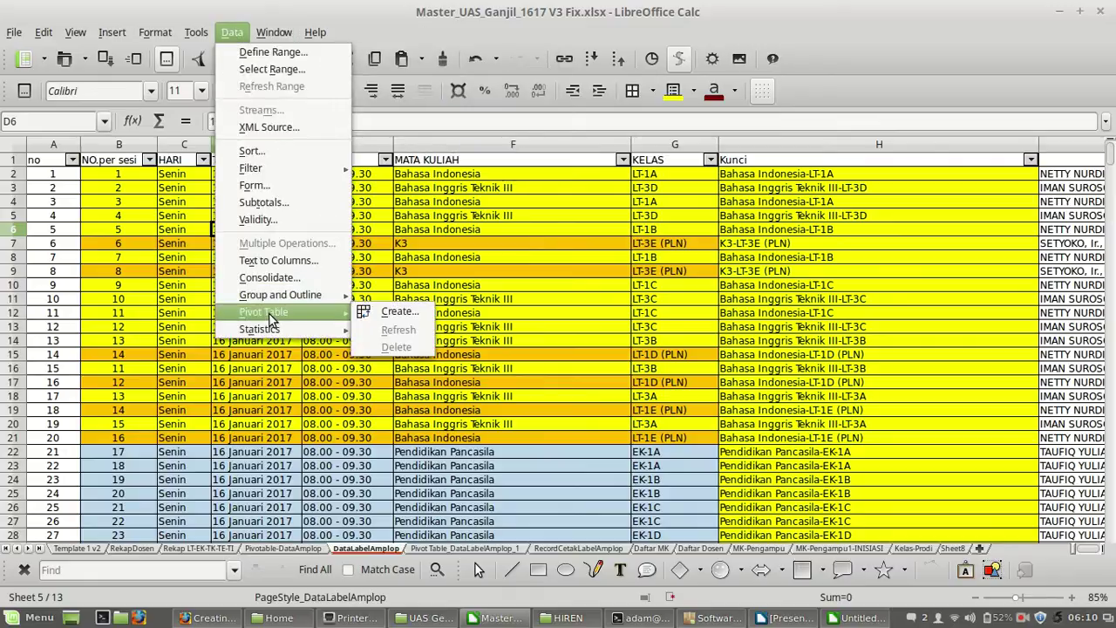
{"action": "left_click", "coordinate": [371, 317]}
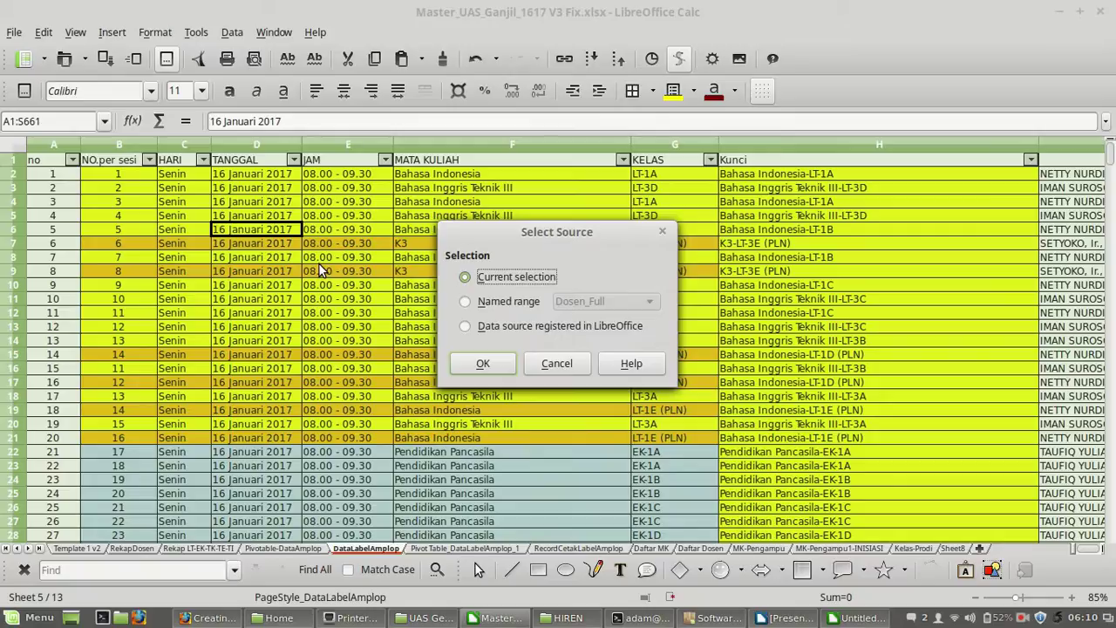
{"action": "left_click", "coordinate": [486, 302]}
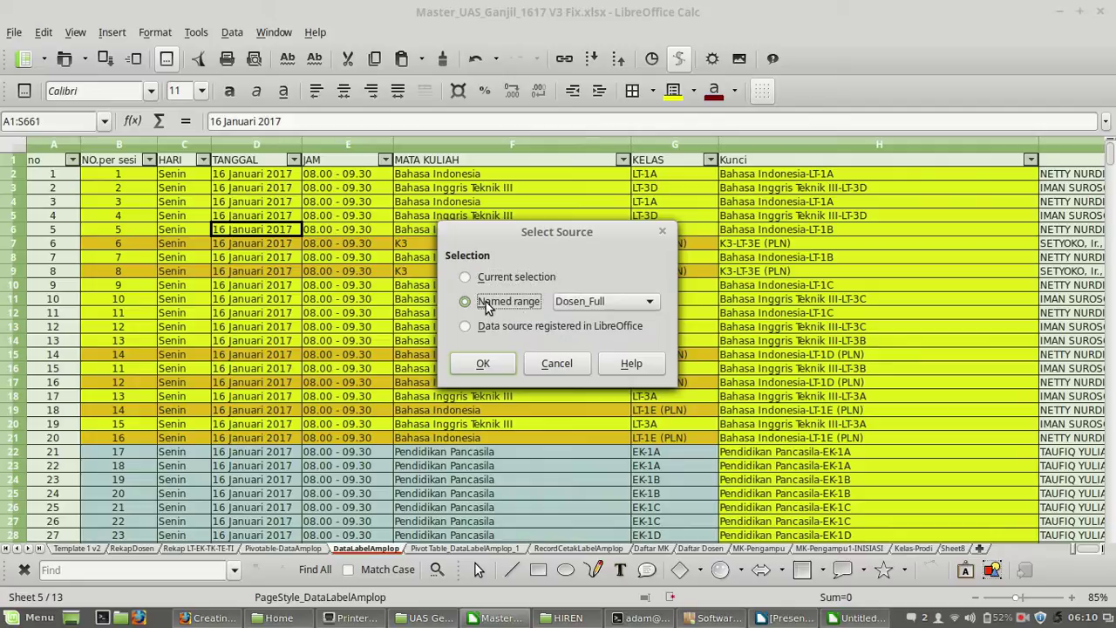
{"action": "left_click", "coordinate": [598, 306]}
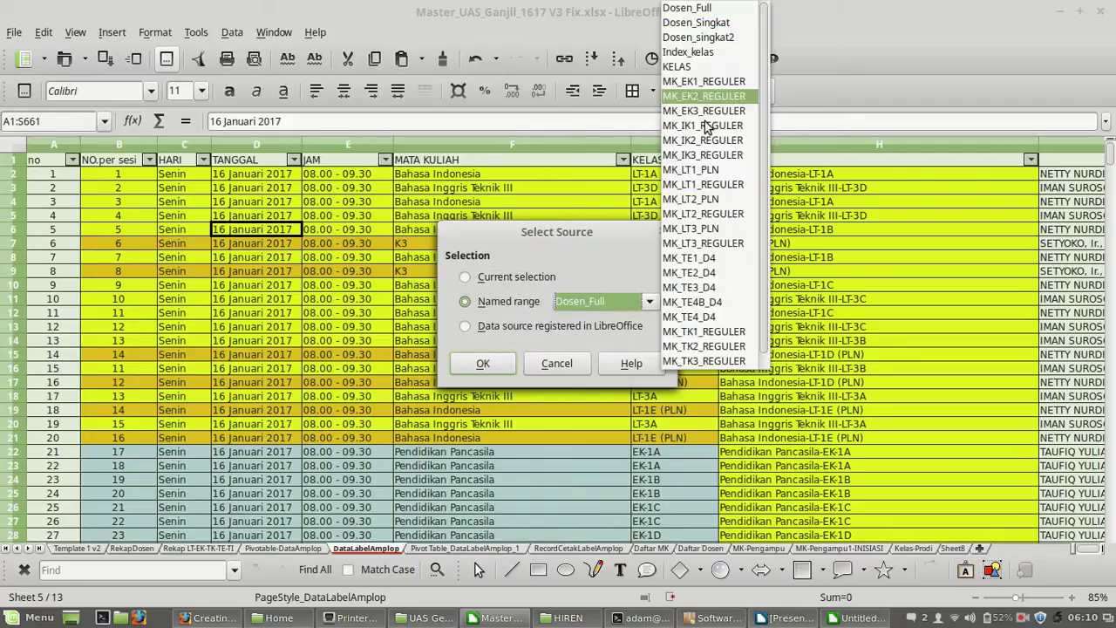
{"action": "scroll", "coordinate": [763, 96], "scroll_direction": "down", "scroll_amount": 1}
{"action": "scroll", "coordinate": [763, 96], "scroll_direction": "up", "scroll_amount": 1}
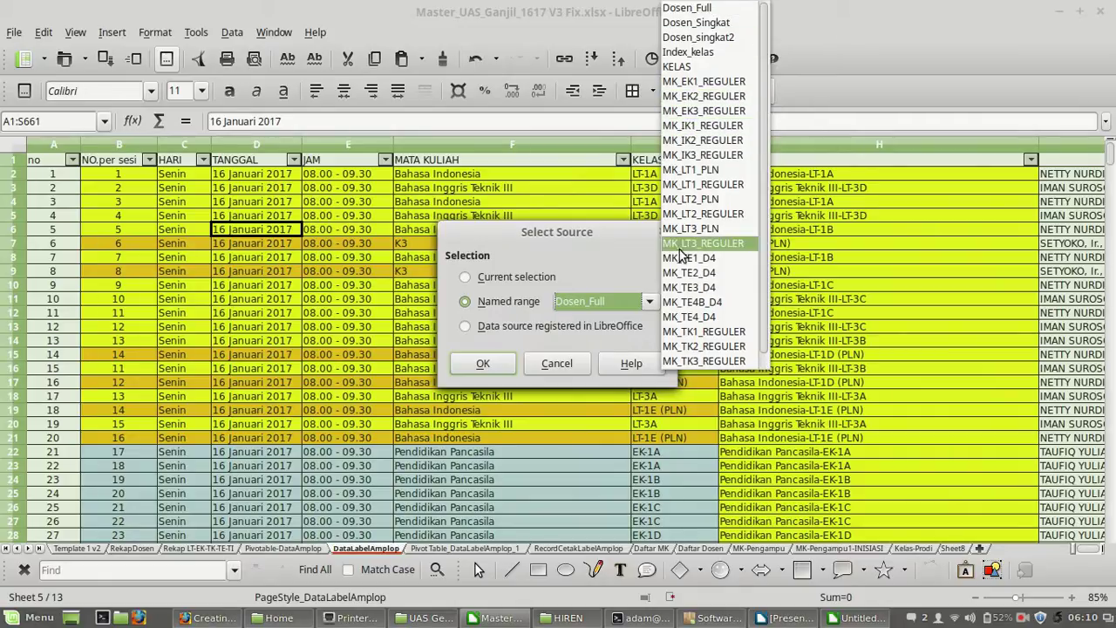
{"action": "left_click", "coordinate": [553, 384]}
{"action": "left_click", "coordinate": [557, 365]}
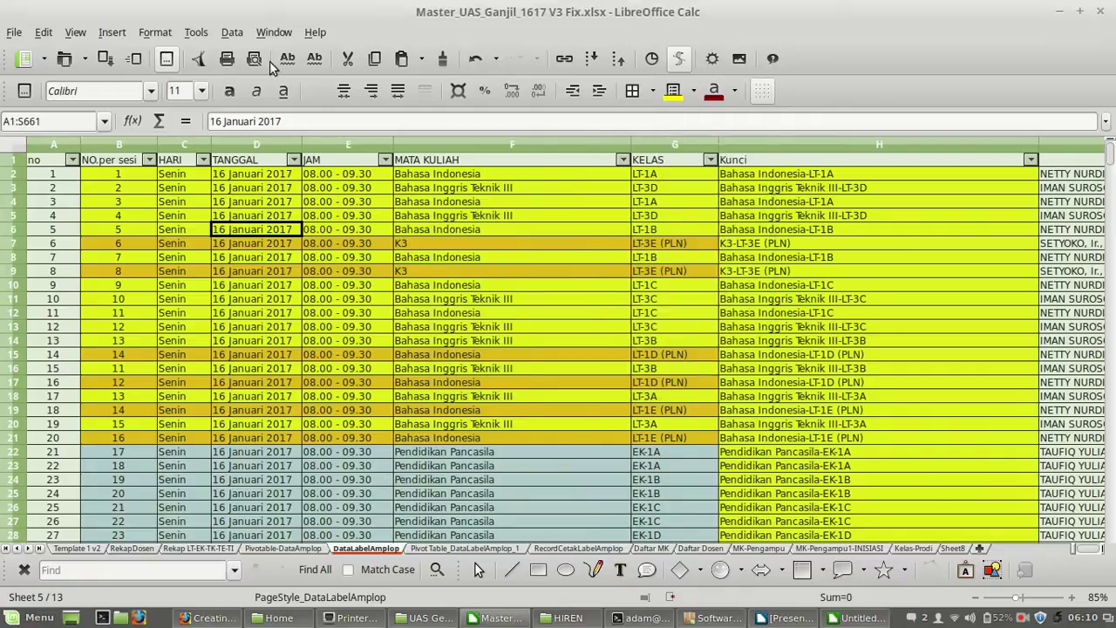
- Check the Define Database Range dialog for the selected data without defining a range
{"action": "left_click", "coordinate": [232, 32]}
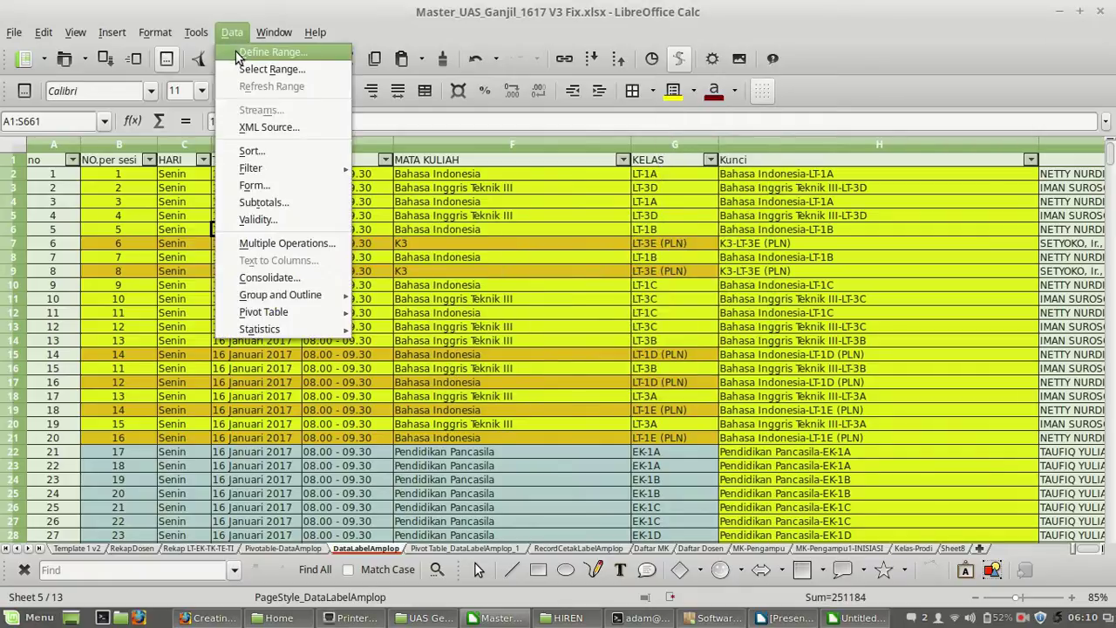
{"action": "left_click", "coordinate": [252, 54]}
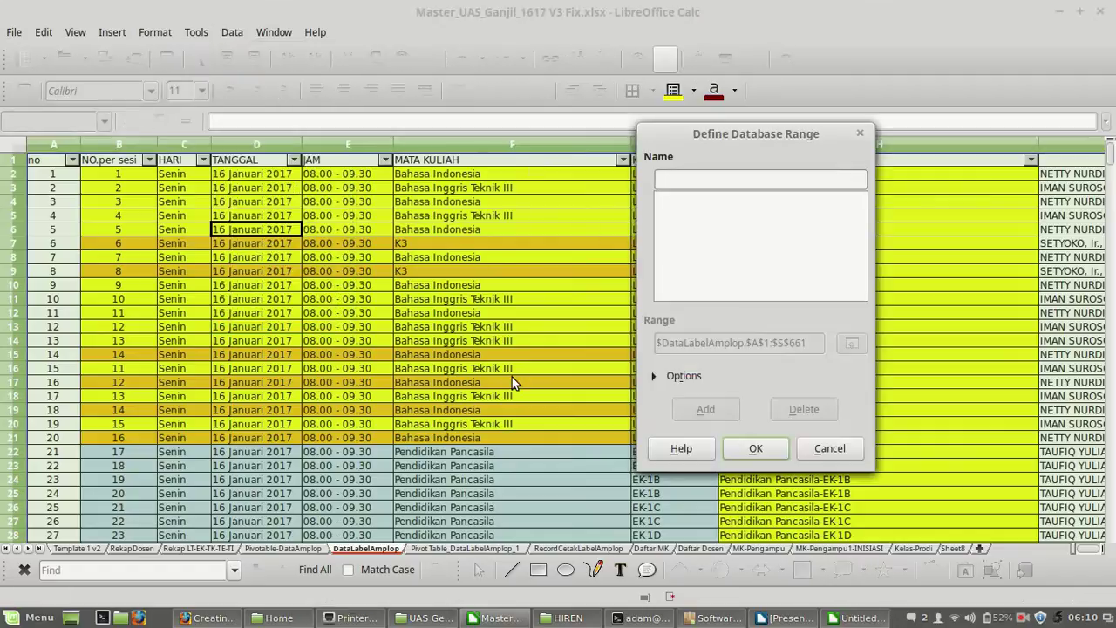
{"action": "left_click", "coordinate": [833, 453]}
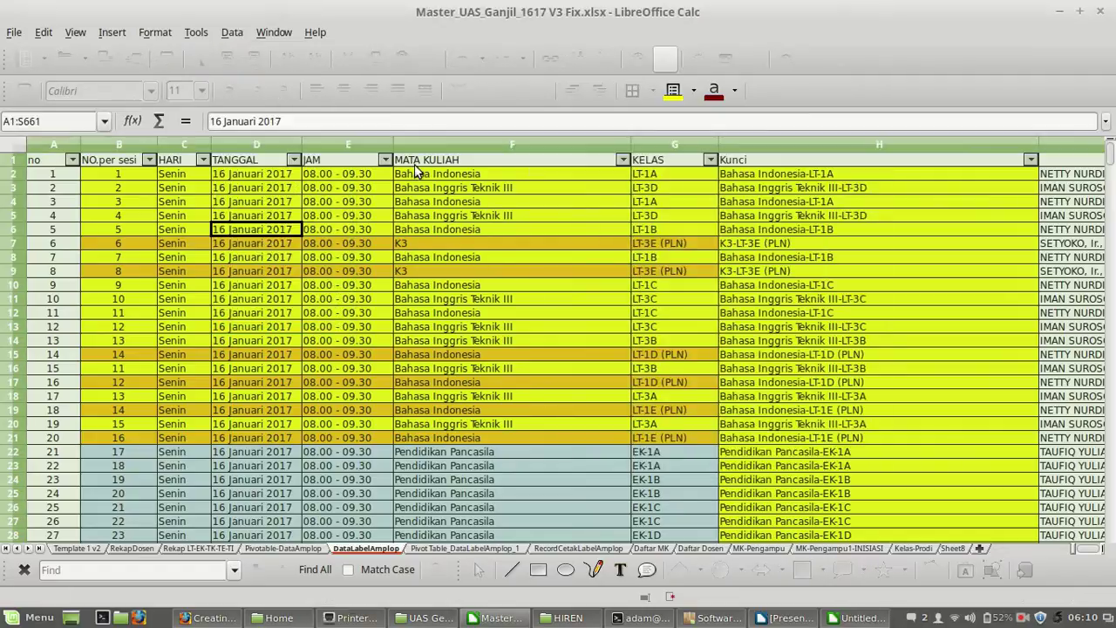
- Start a pivot table using the current selection A1:S661 as its source, after reviewing the named range option
{"action": "left_click", "coordinate": [232, 32]}
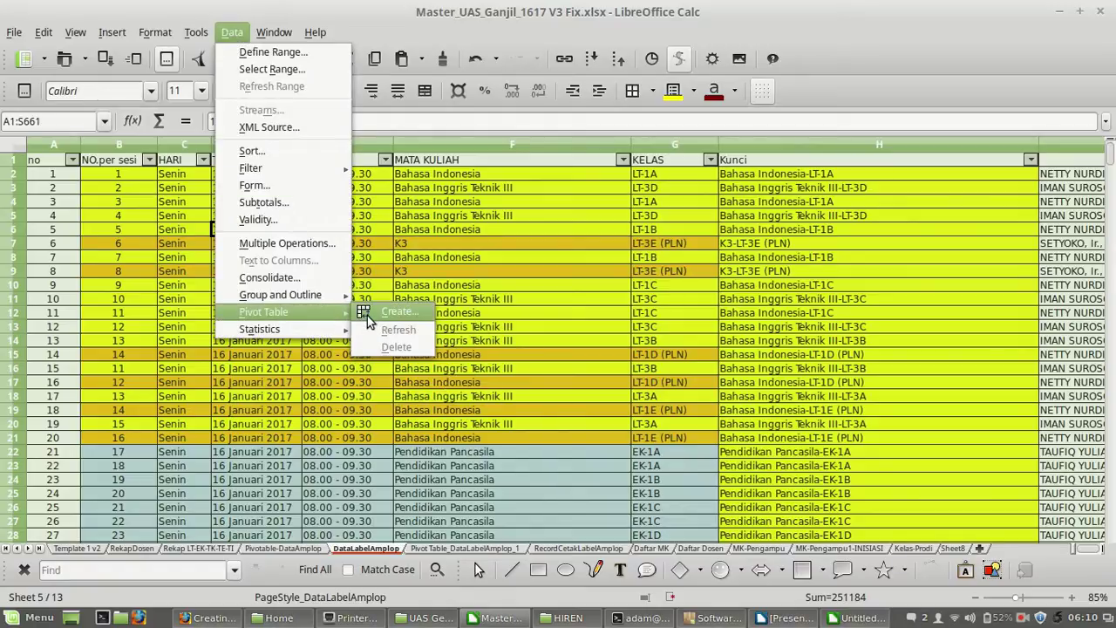
{"action": "left_click", "coordinate": [367, 319]}
{"action": "left_click", "coordinate": [501, 303]}
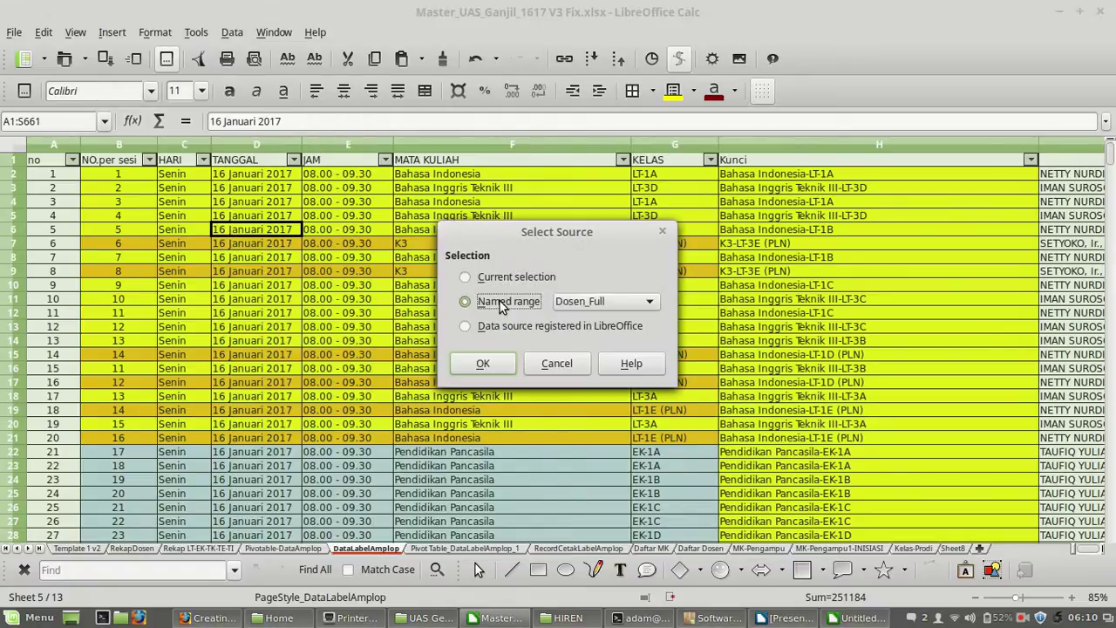
{"action": "left_click", "coordinate": [595, 306]}
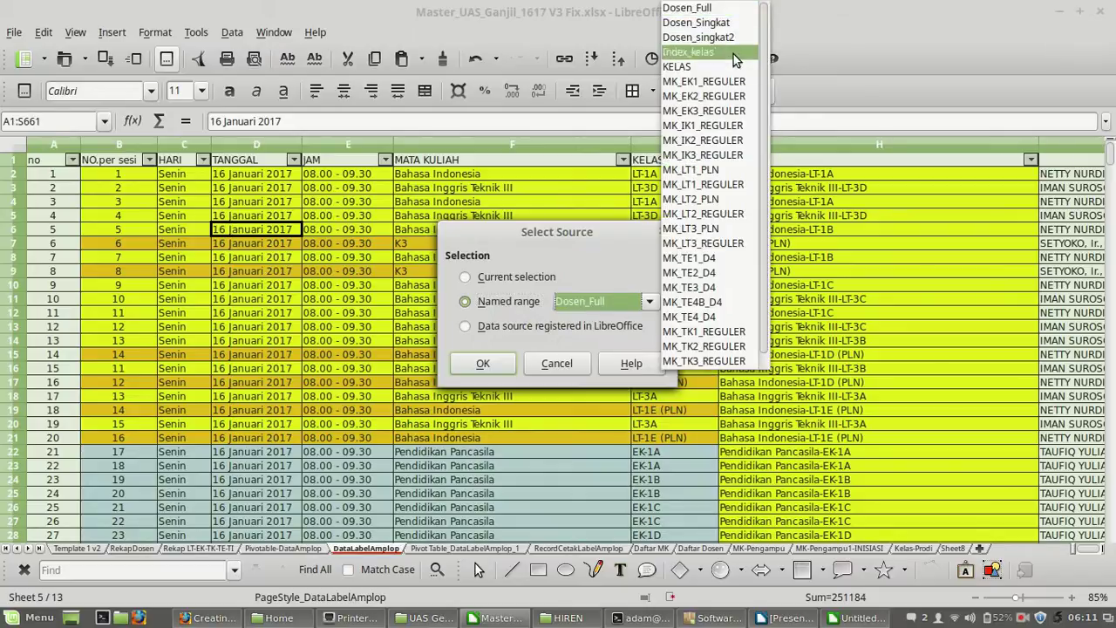
{"action": "mouse_move", "coordinate": [769, 43]}
{"action": "left_mouse_down"}
{"action": "mouse_move", "coordinate": [771, 157]}
{"action": "mouse_move", "coordinate": [767, 28]}
{"action": "left_mouse_up"}
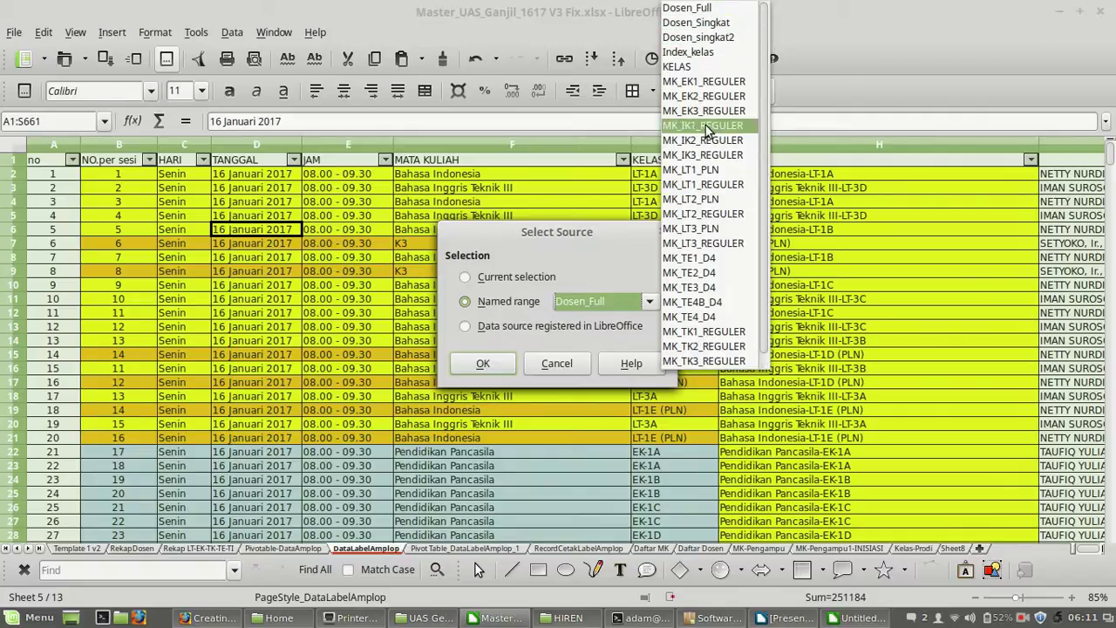
{"action": "left_click", "coordinate": [567, 284]}
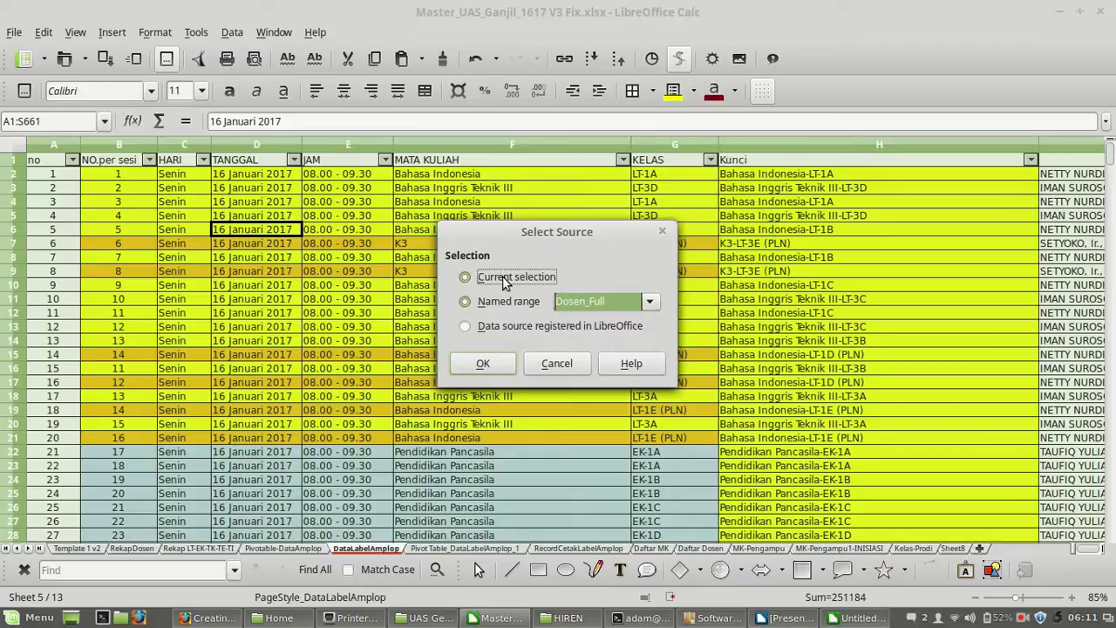
{"action": "left_click", "coordinate": [504, 279]}
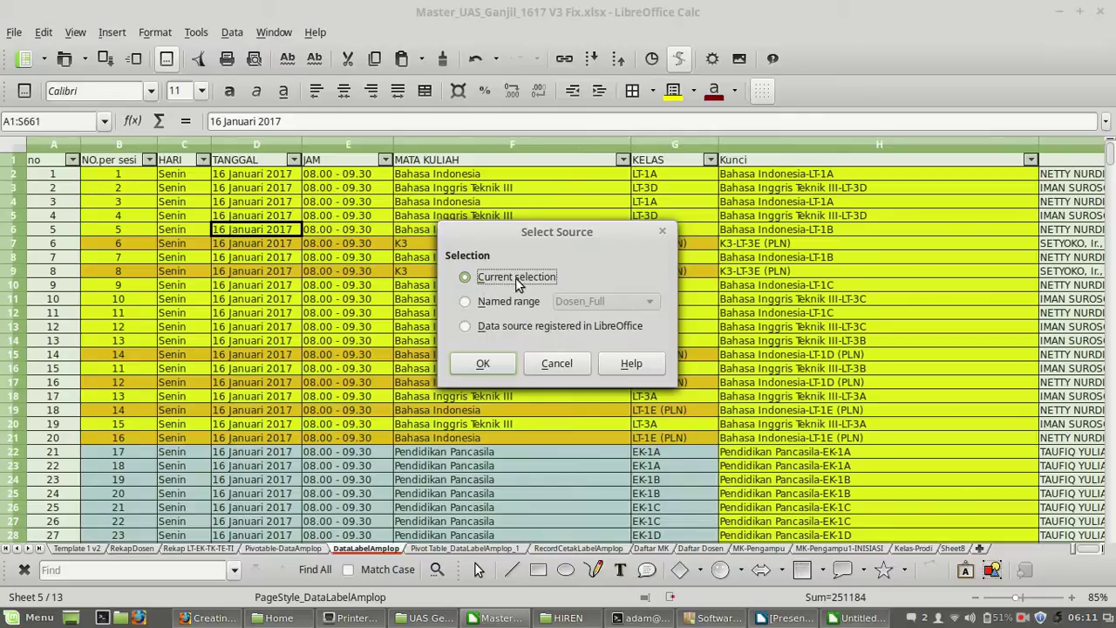
{"action": "left_click", "coordinate": [483, 363]}
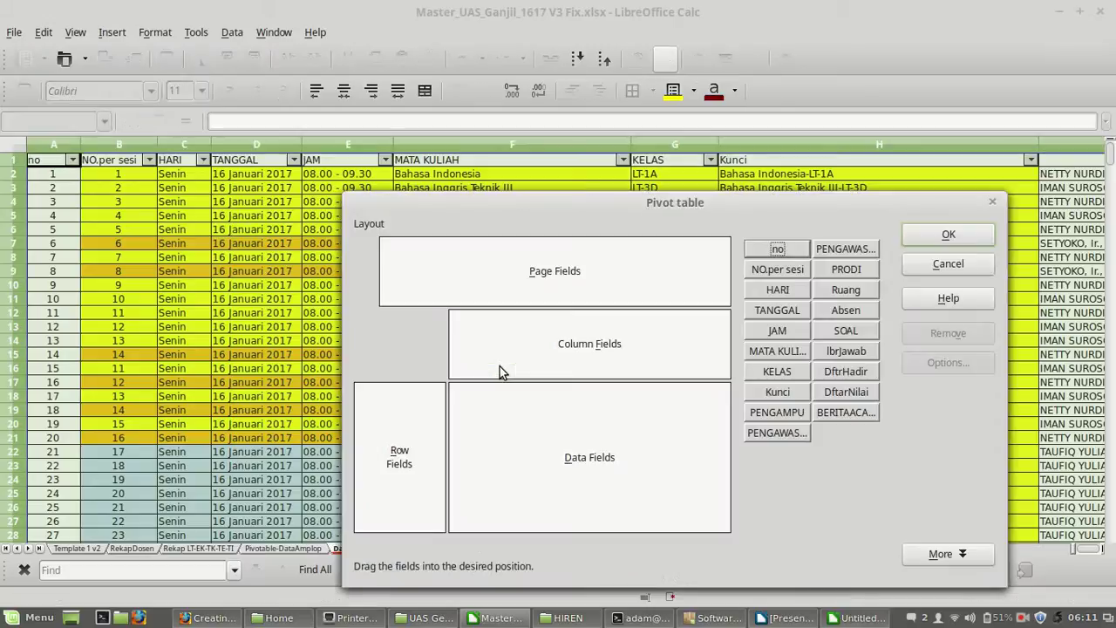
- Lay out the pivot table's row fields in the order PENGAWAS02, MATA KULIAH, JAM
{"action": "left_click_drag", "start_coordinate": [617, 202], "coordinate": [498, 203]}
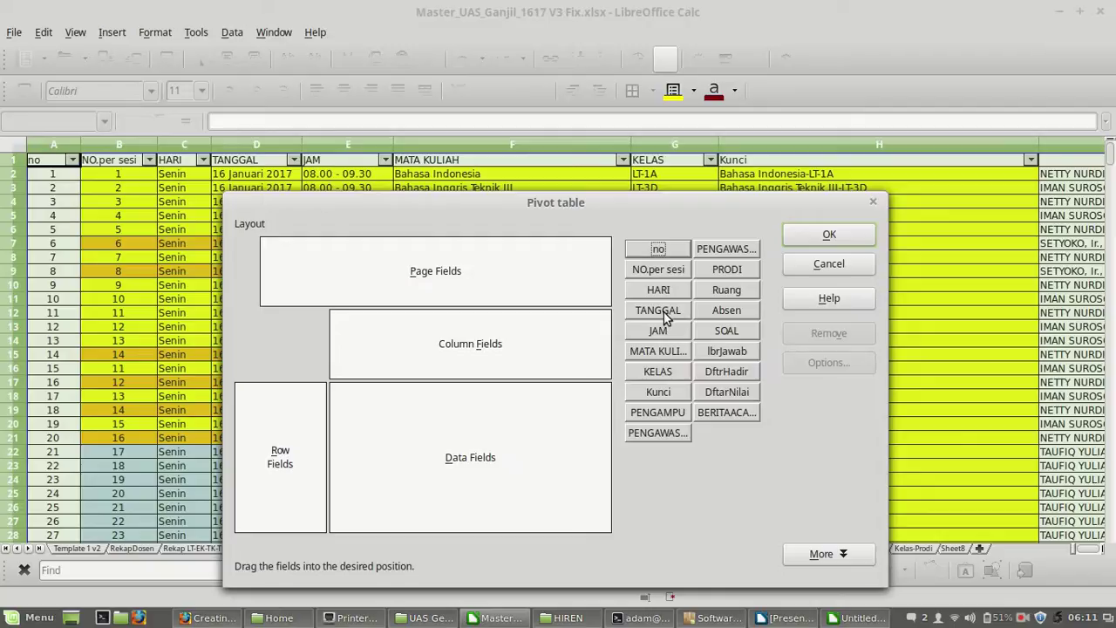
{"action": "left_click_drag", "start_coordinate": [658, 351], "coordinate": [655, 355]}
{"action": "left_click_drag", "start_coordinate": [718, 250], "coordinate": [295, 417]}
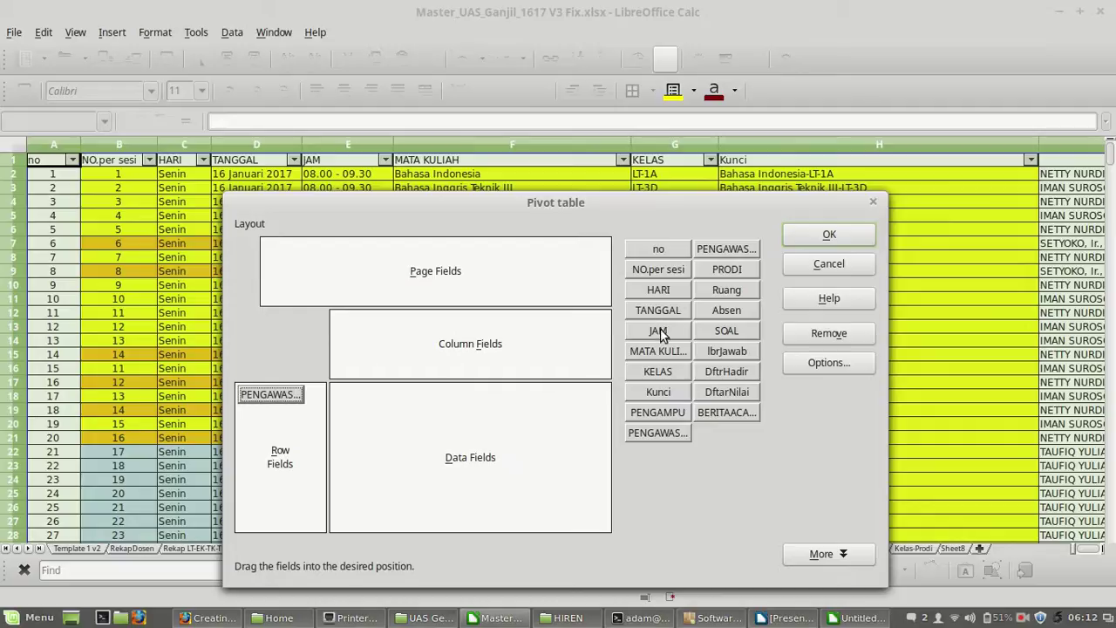
{"action": "left_click_drag", "start_coordinate": [658, 331], "coordinate": [289, 426]}
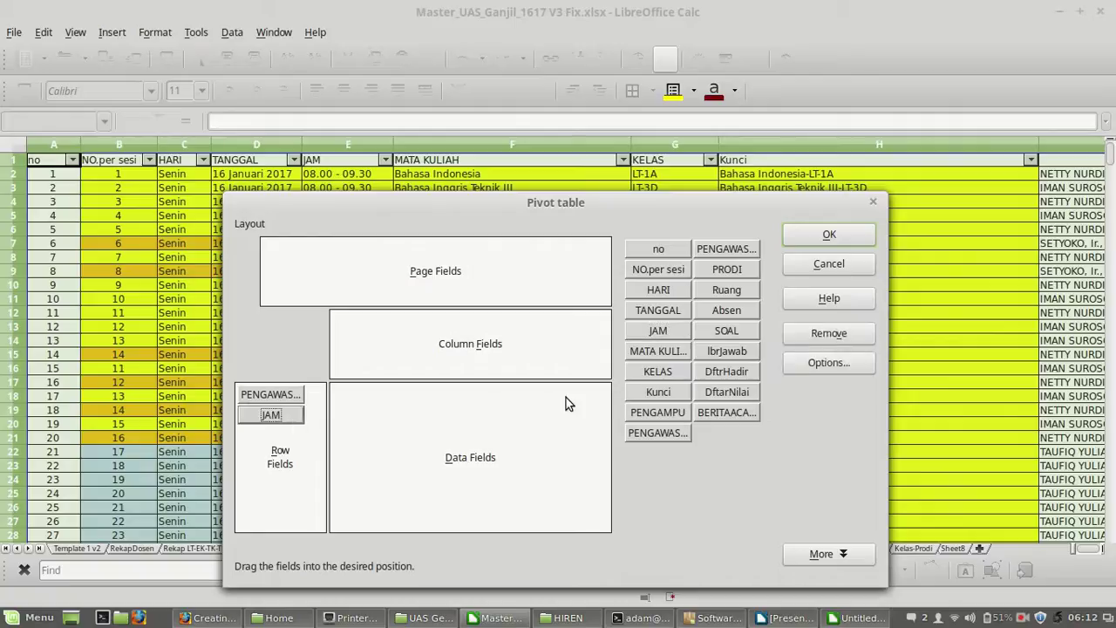
{"action": "left_click_drag", "start_coordinate": [674, 357], "coordinate": [291, 415]}
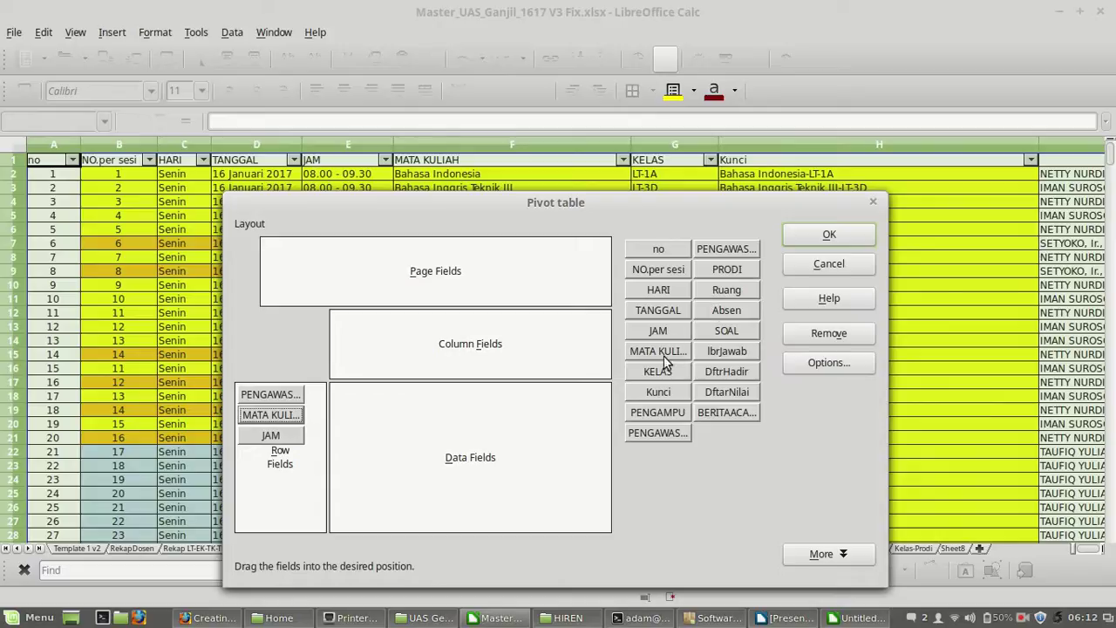
- Add KELAS as the data field with the Count function and create the pivot table
{"action": "left_click_drag", "start_coordinate": [660, 373], "coordinate": [403, 427]}
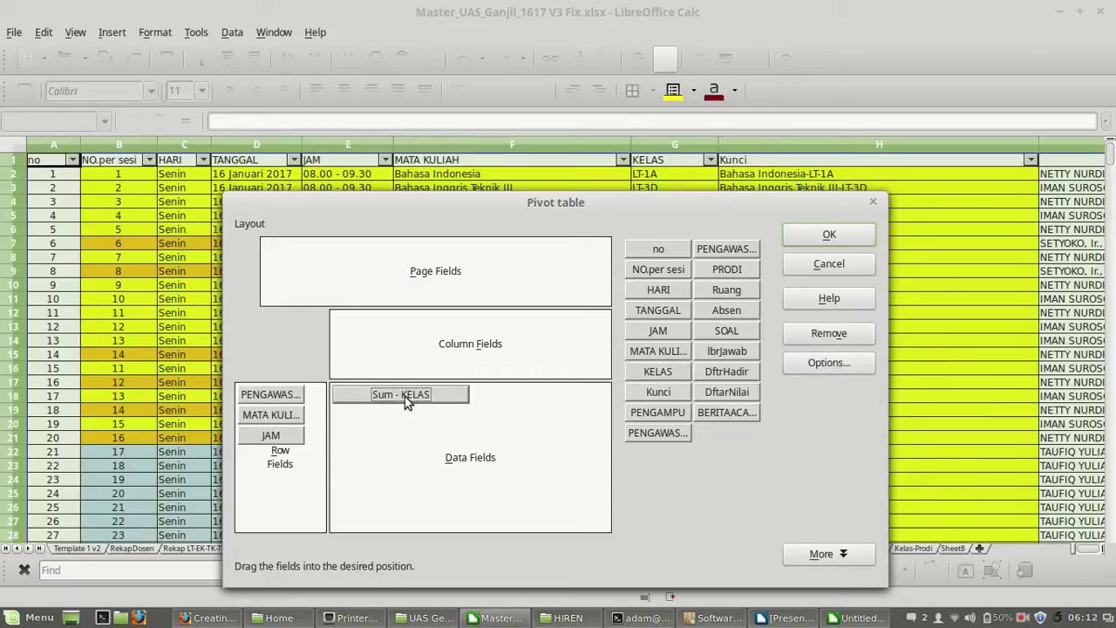
{"action": "left_click", "coordinate": [826, 366]}
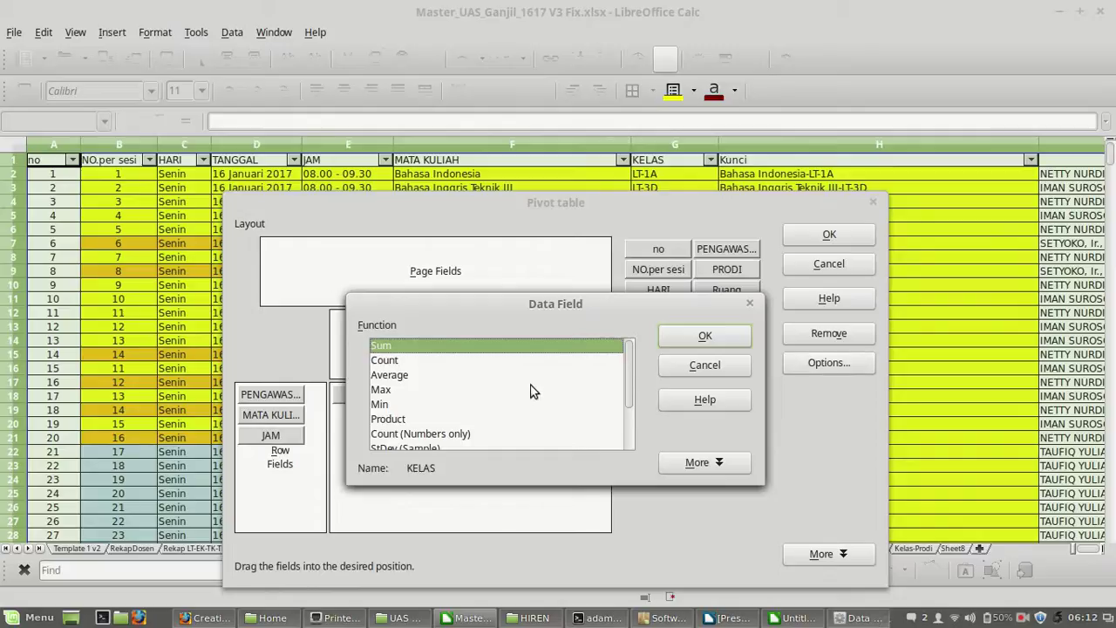
{"action": "left_click_drag", "start_coordinate": [552, 311], "coordinate": [761, 237]}
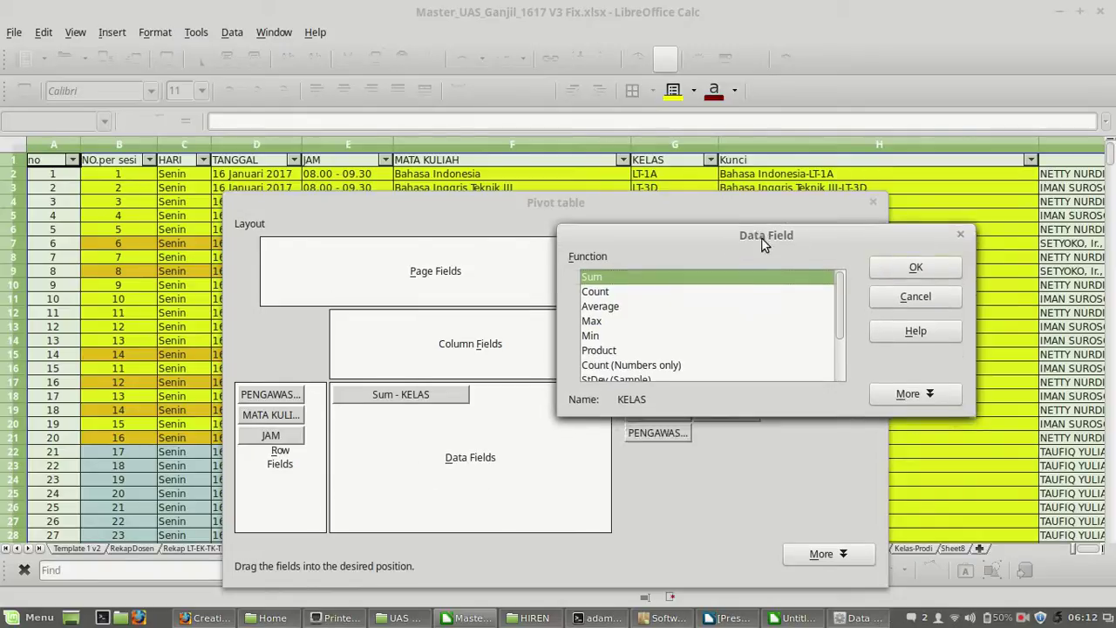
{"action": "left_click", "coordinate": [608, 294]}
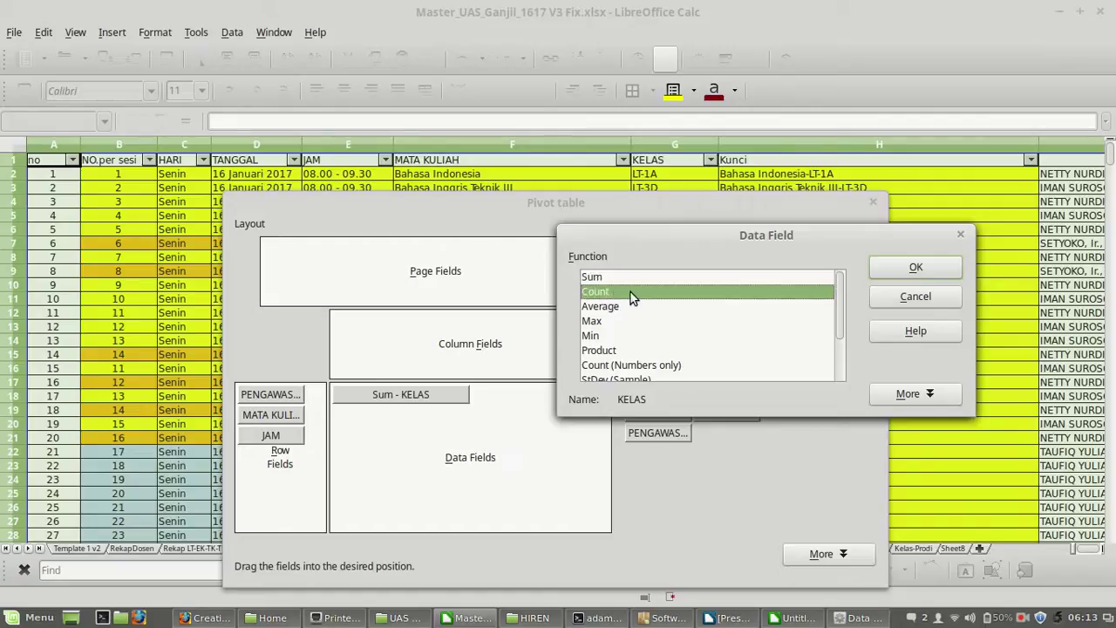
{"action": "scroll", "coordinate": [698, 337], "scroll_direction": "down", "scroll_amount": 1}
{"action": "scroll", "coordinate": [698, 337], "scroll_direction": "up", "scroll_amount": 1}
{"action": "left_click", "coordinate": [892, 268]}
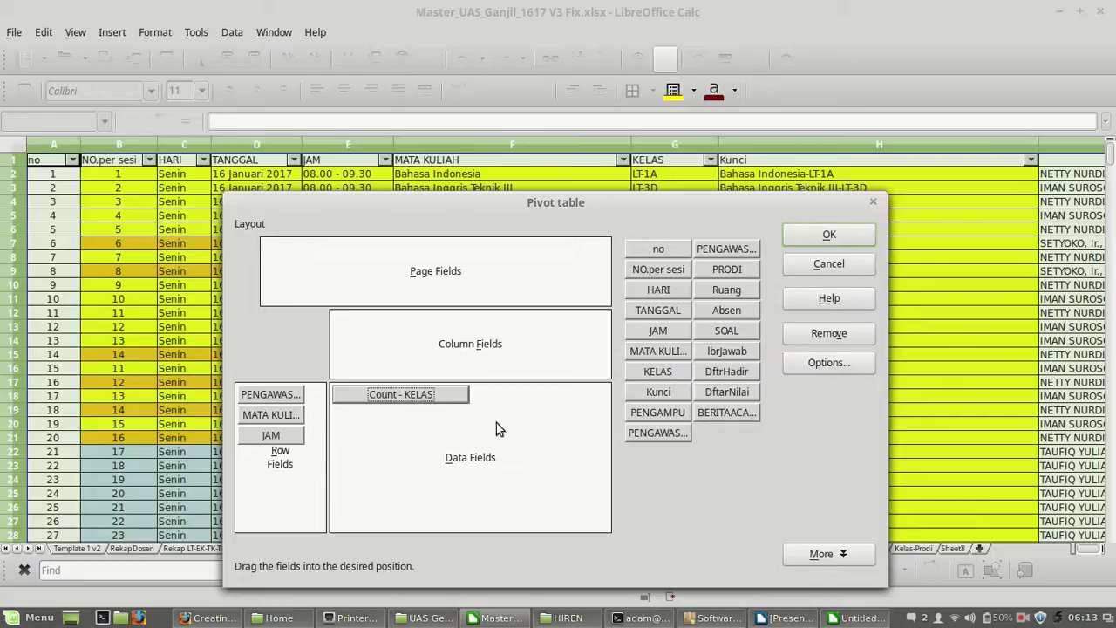
{"action": "left_click", "coordinate": [828, 236]}
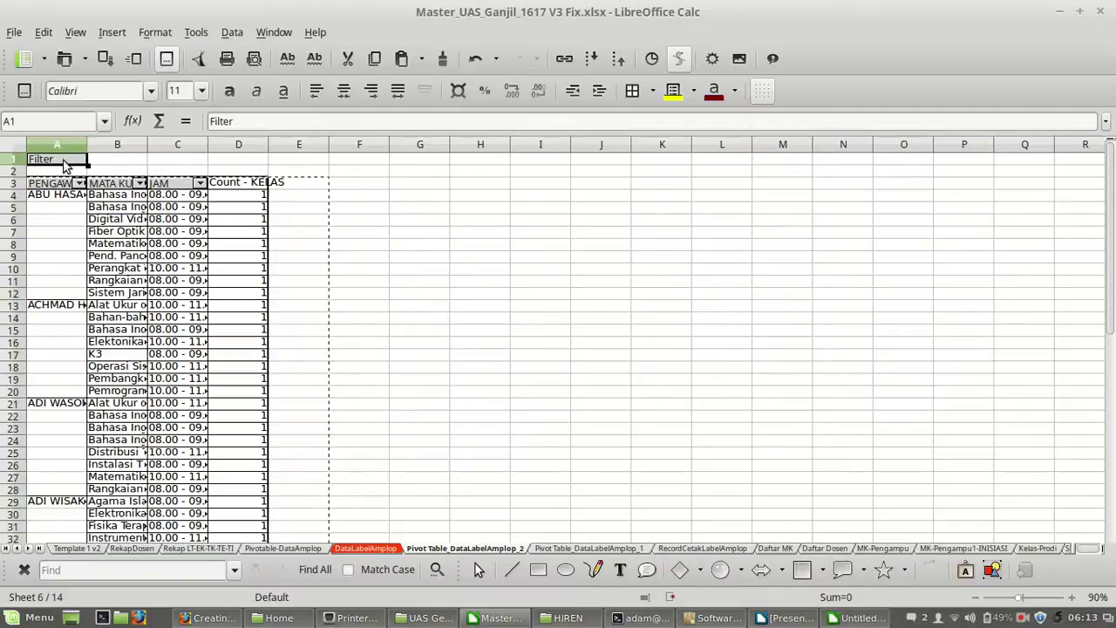
- Widen pivot table columns A to D to one equal width, and narrow column D to fit the Count - KELAS heading
{"action": "left_click_drag", "start_coordinate": [61, 145], "coordinate": [245, 147]}
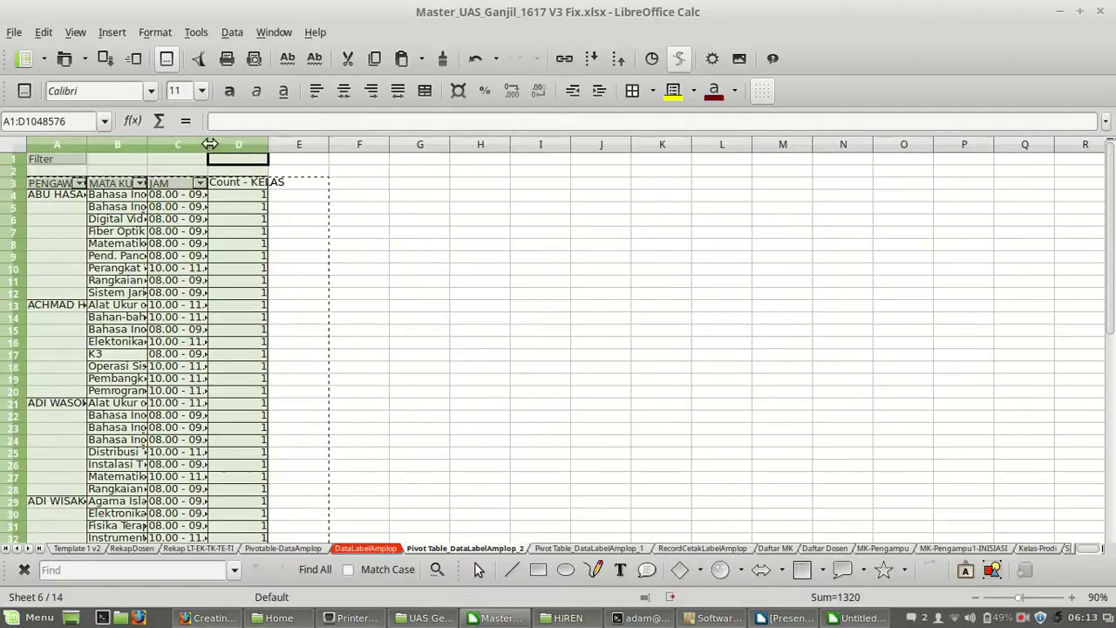
{"action": "double_click", "coordinate": [209, 146]}
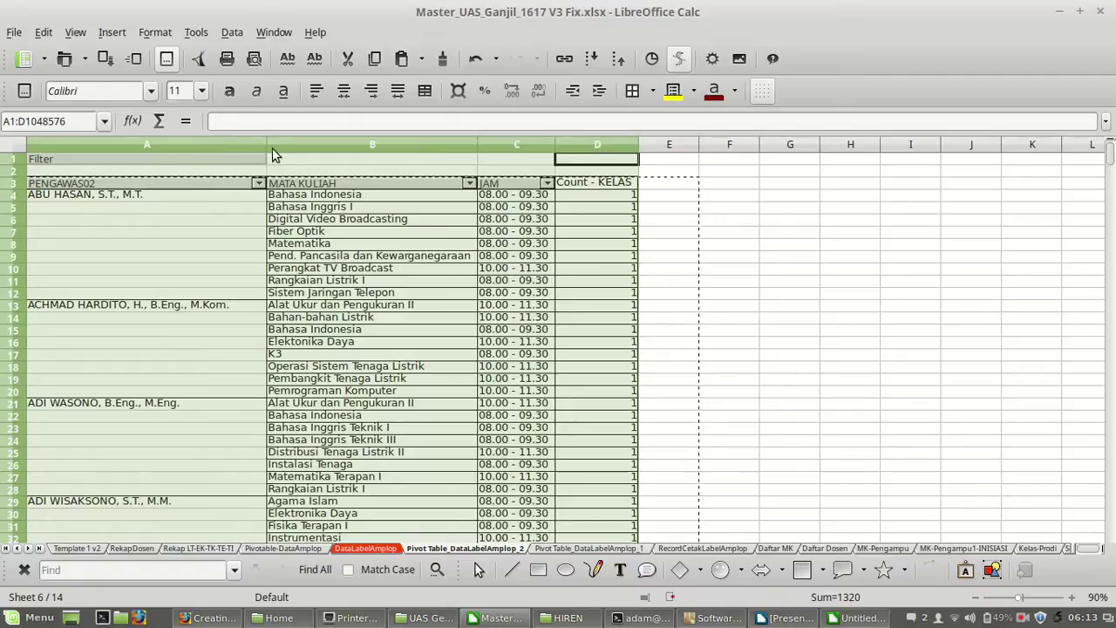
{"action": "left_click_drag", "start_coordinate": [267, 145], "coordinate": [175, 145]}
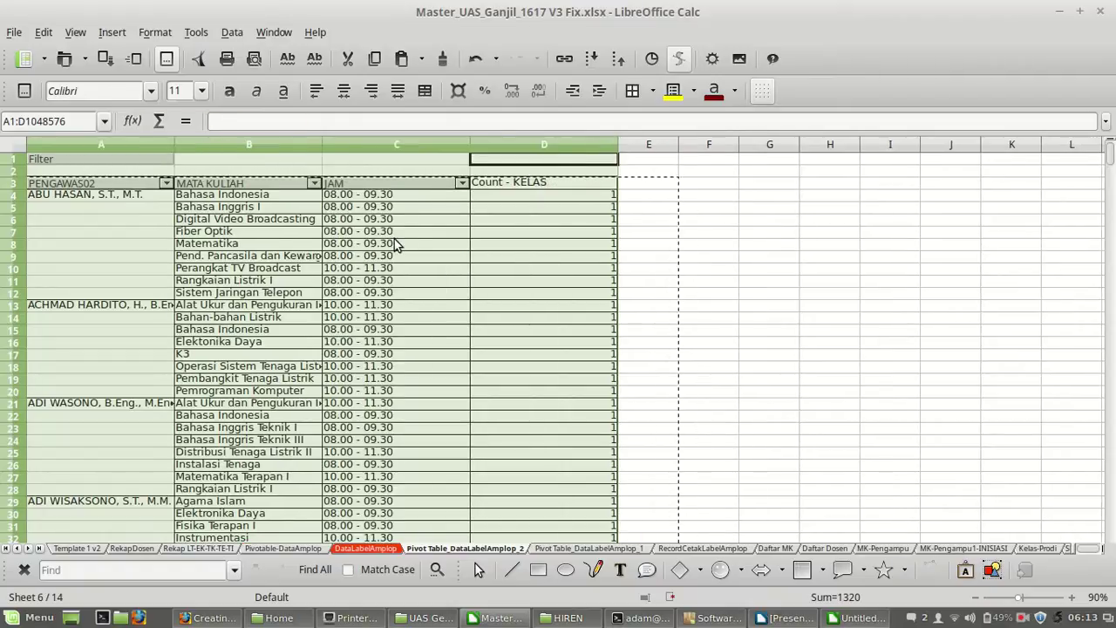
{"action": "left_click", "coordinate": [515, 235]}
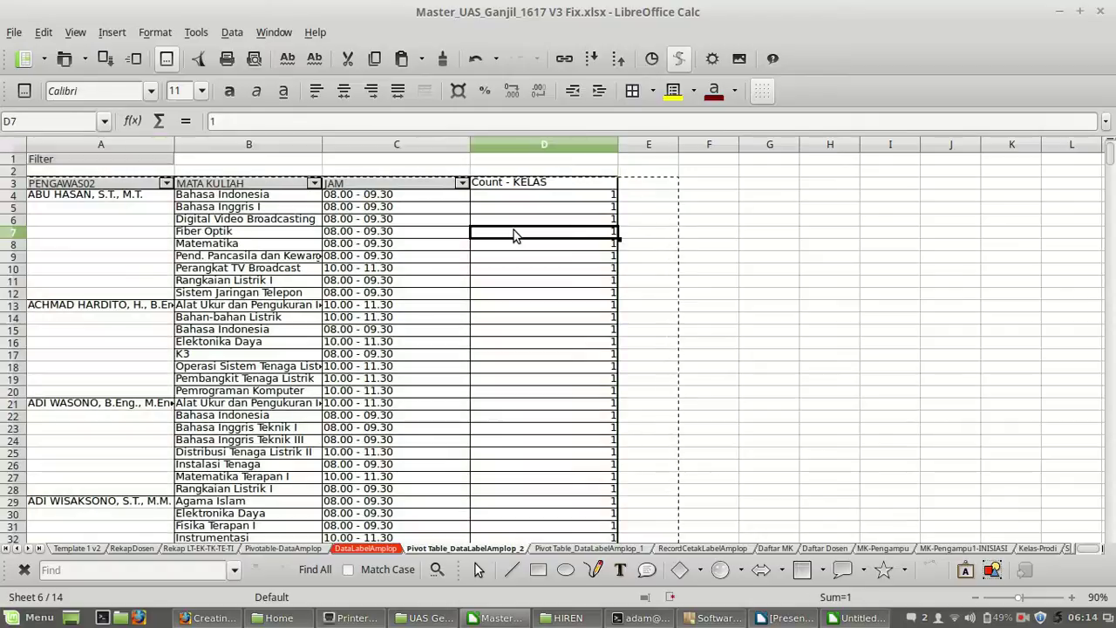
{"action": "left_click", "coordinate": [330, 233]}
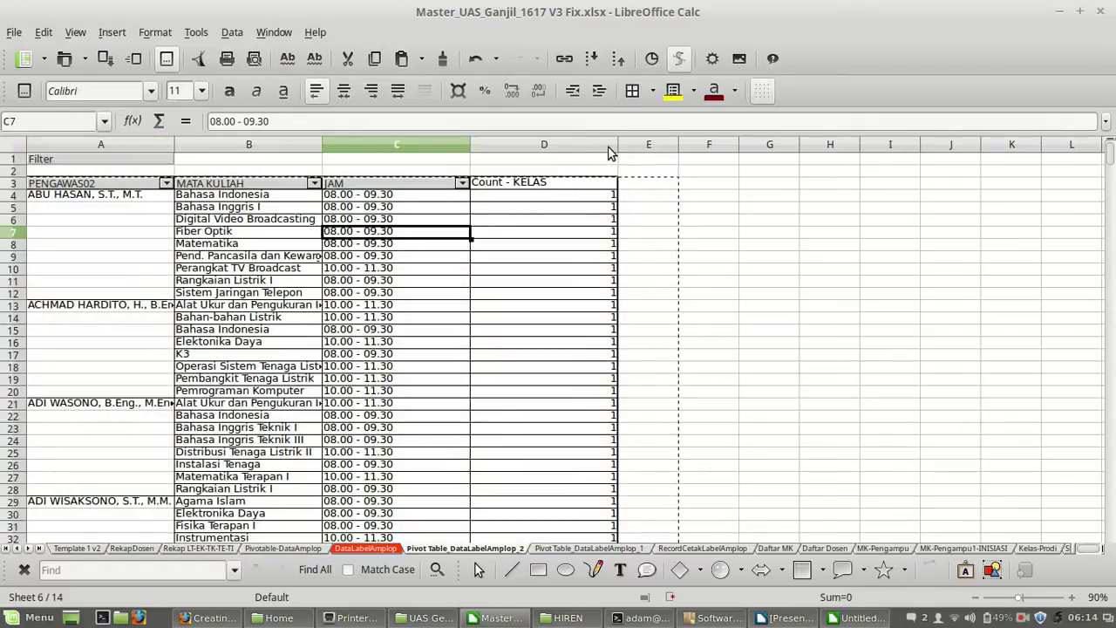
{"action": "left_click_drag", "start_coordinate": [617, 145], "coordinate": [555, 149]}
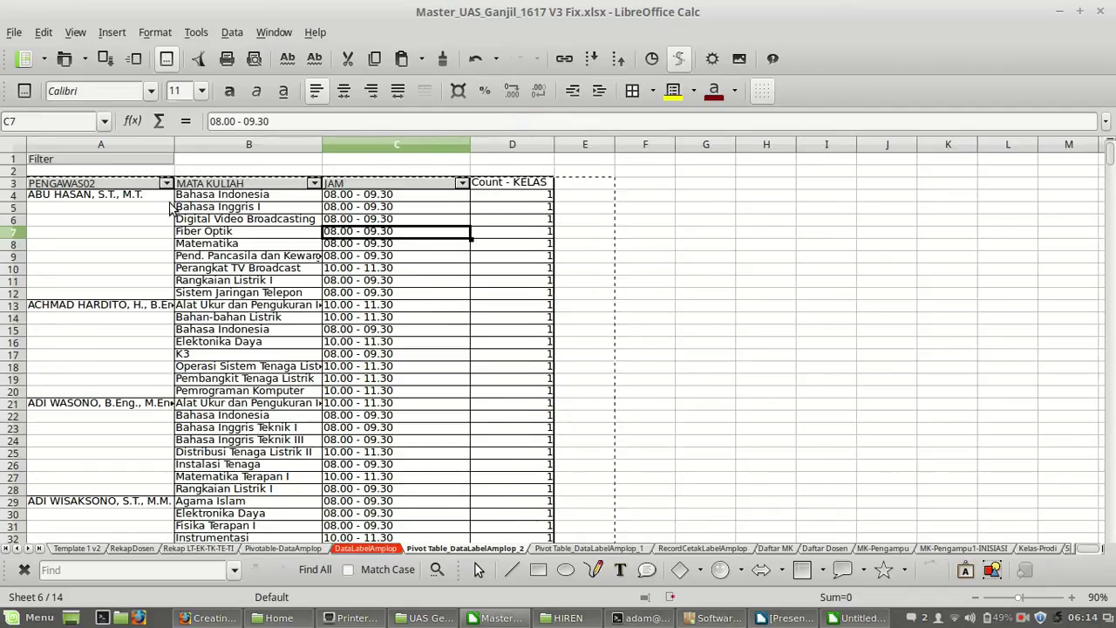
- Set the pivot table's first filter criterion to TANGGAL = 16 Januari 2017
{"action": "left_click", "coordinate": [159, 162]}
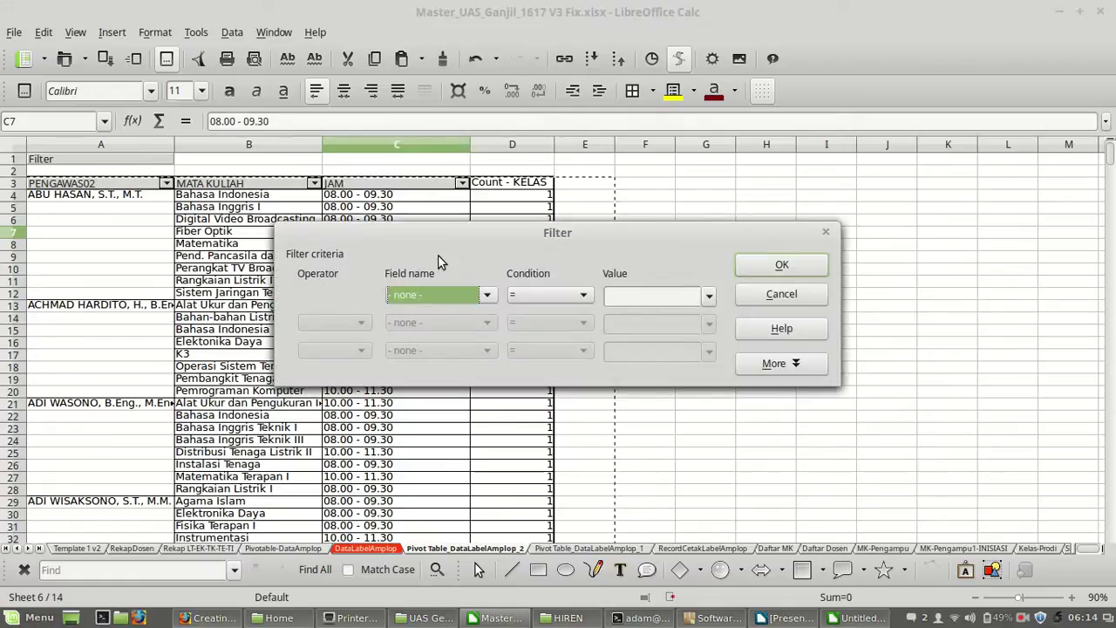
{"action": "left_click", "coordinate": [469, 299]}
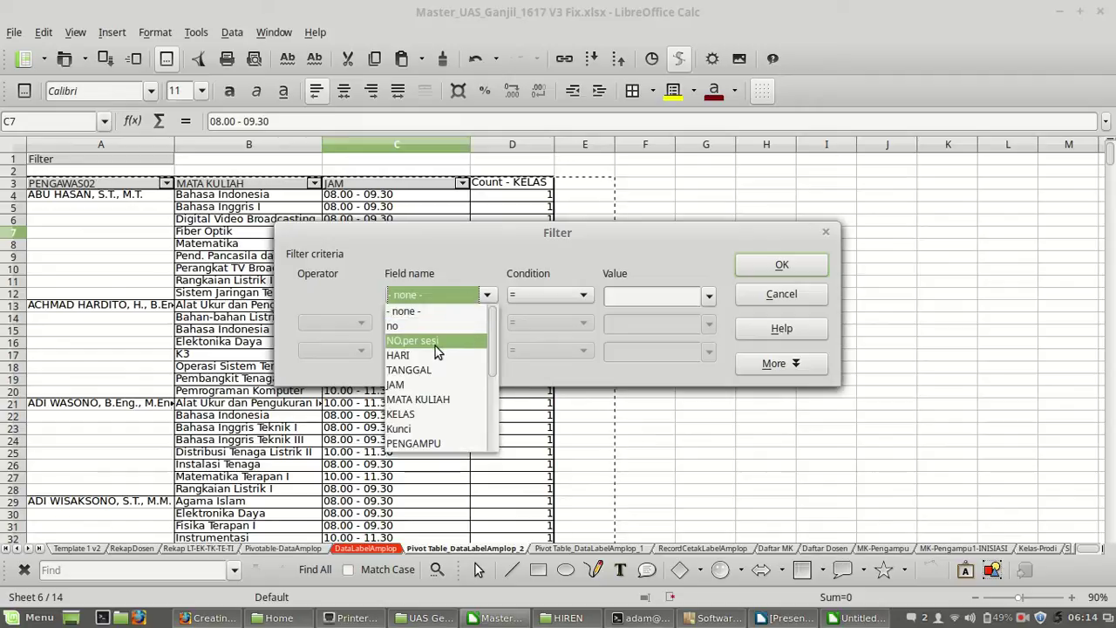
{"action": "scroll", "coordinate": [438, 352], "scroll_direction": "down", "scroll_amount": 3}
{"action": "scroll", "coordinate": [438, 351], "scroll_direction": "up", "scroll_amount": 3}
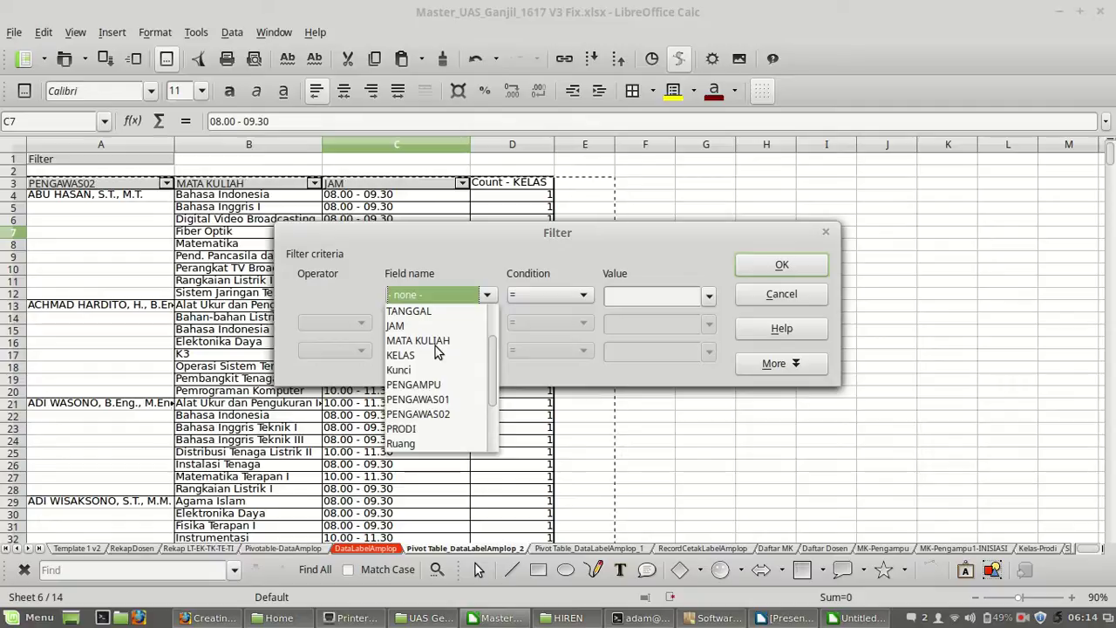
{"action": "scroll", "coordinate": [438, 351], "scroll_direction": "down", "scroll_amount": 1}
{"action": "scroll", "coordinate": [438, 351], "scroll_direction": "down", "scroll_amount": 1}
{"action": "scroll", "coordinate": [437, 352], "scroll_direction": "up", "scroll_amount": 3}
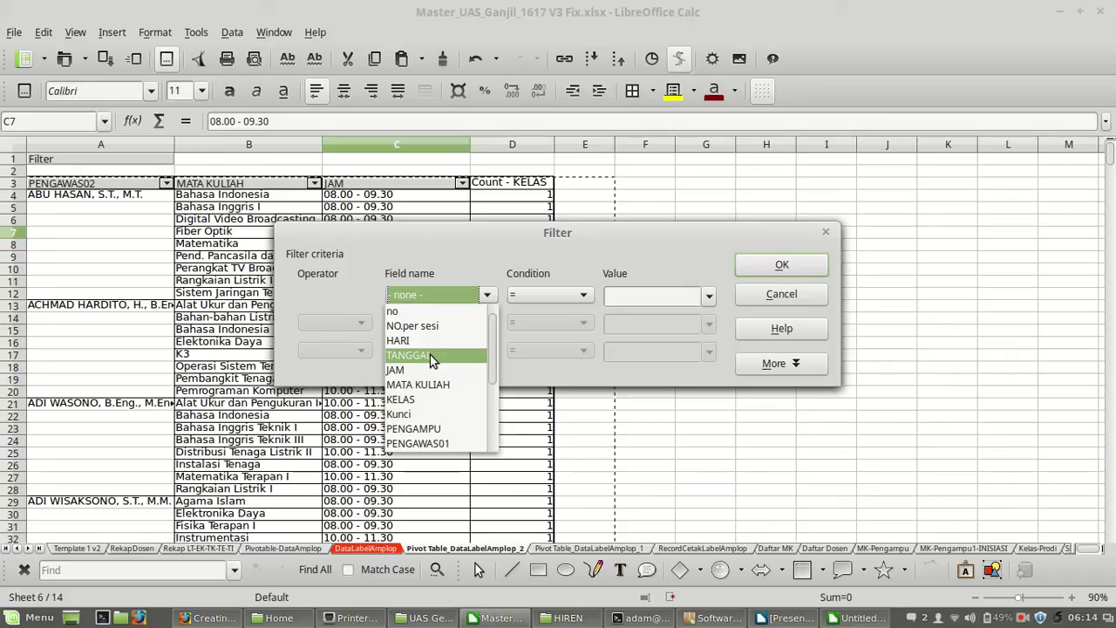
{"action": "left_click", "coordinate": [432, 356]}
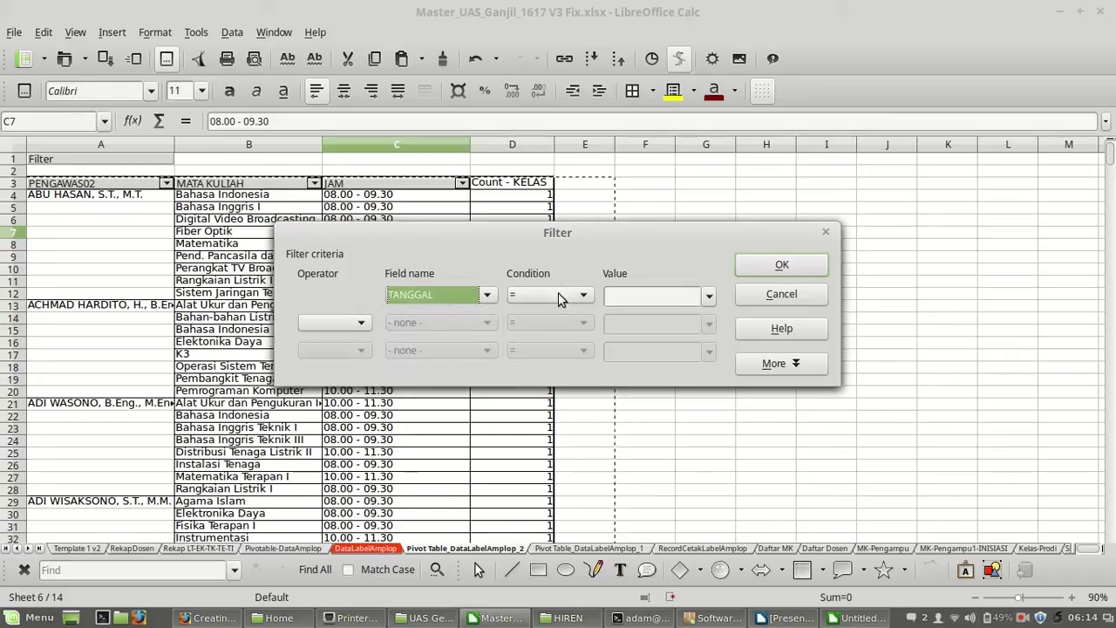
{"action": "left_click", "coordinate": [708, 298]}
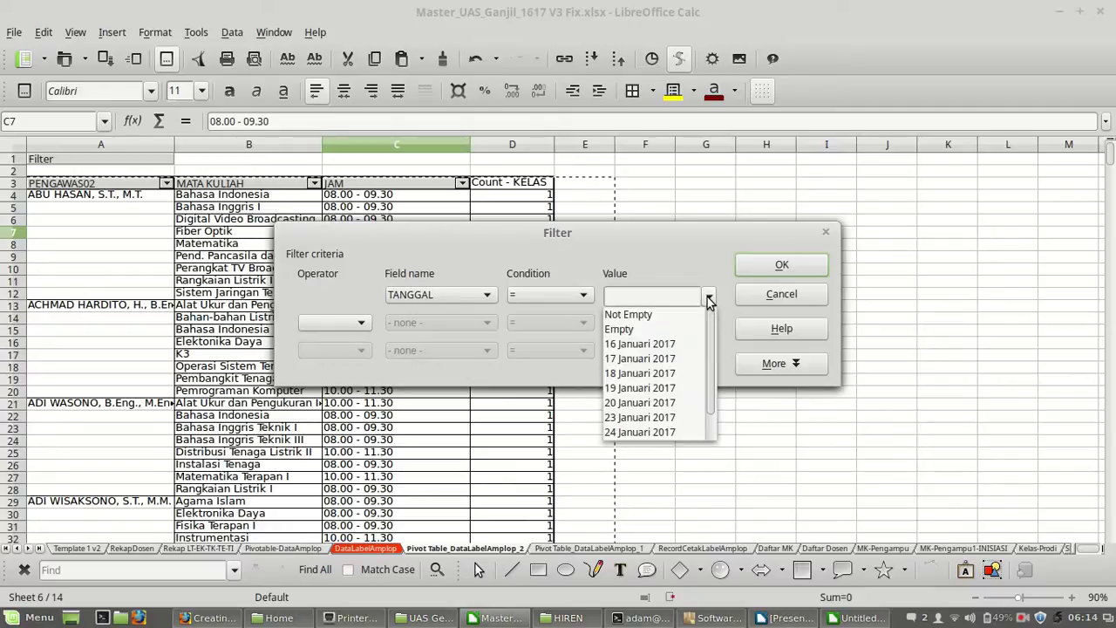
{"action": "left_click", "coordinate": [679, 344]}
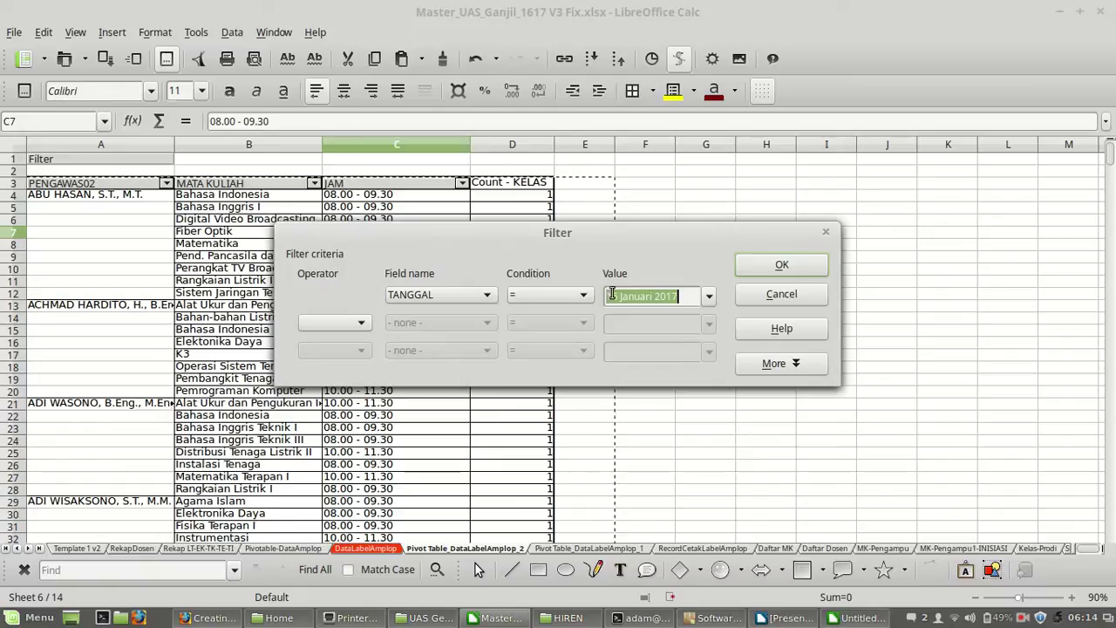
- Choose AND as the second criterion's operator, leave its field at none, and apply the pivot table filter
{"action": "left_click", "coordinate": [359, 324]}
{"action": "left_click", "coordinate": [350, 342]}
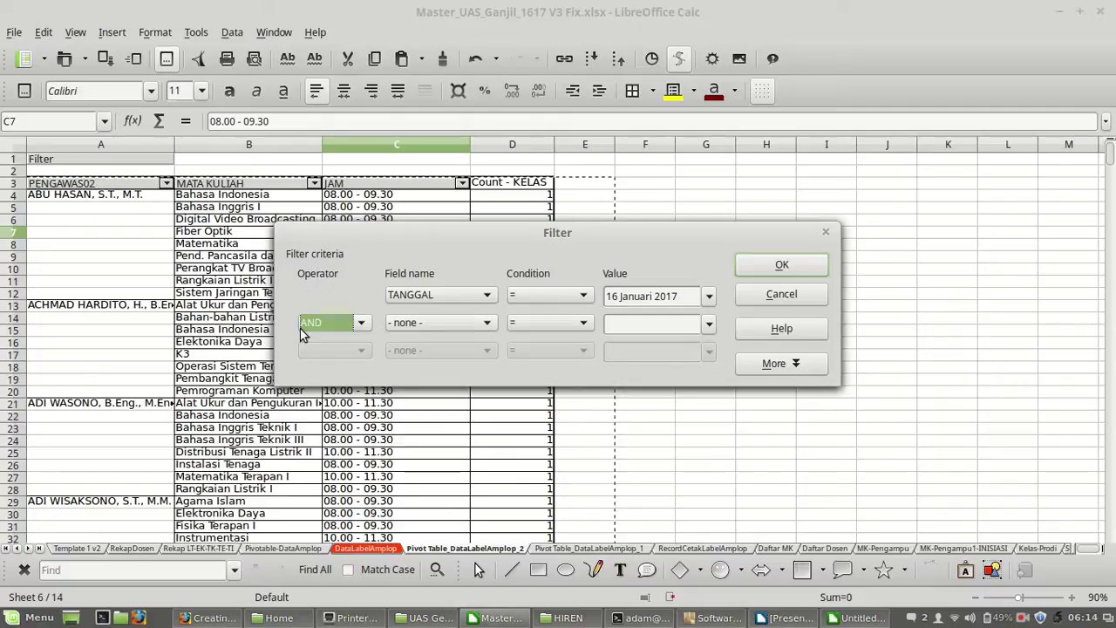
{"action": "left_click", "coordinate": [345, 323]}
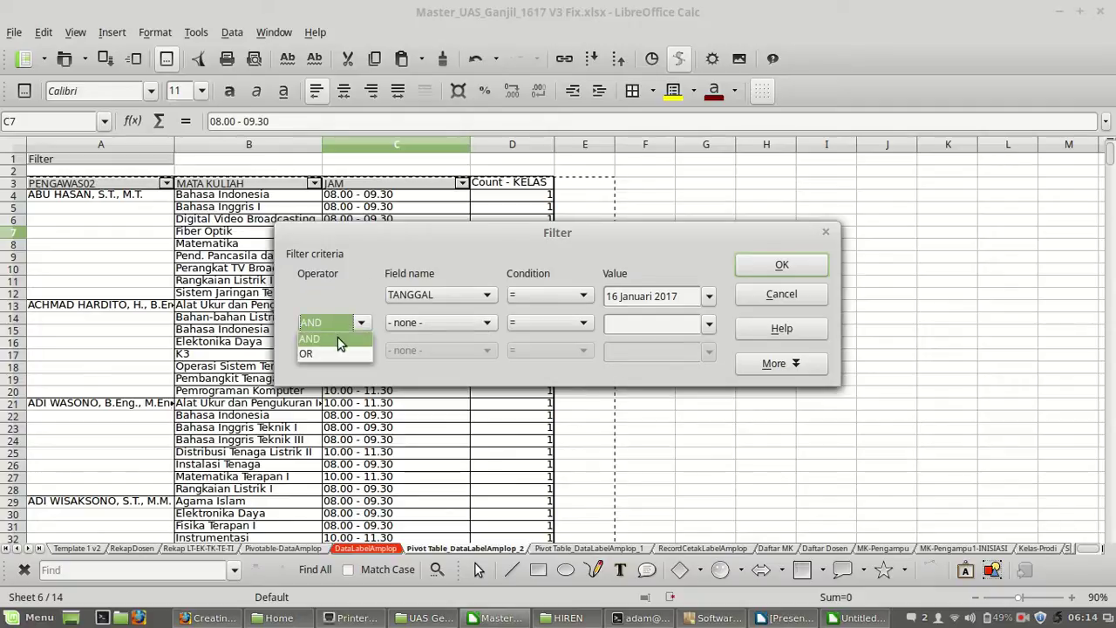
{"action": "left_click", "coordinate": [777, 258]}
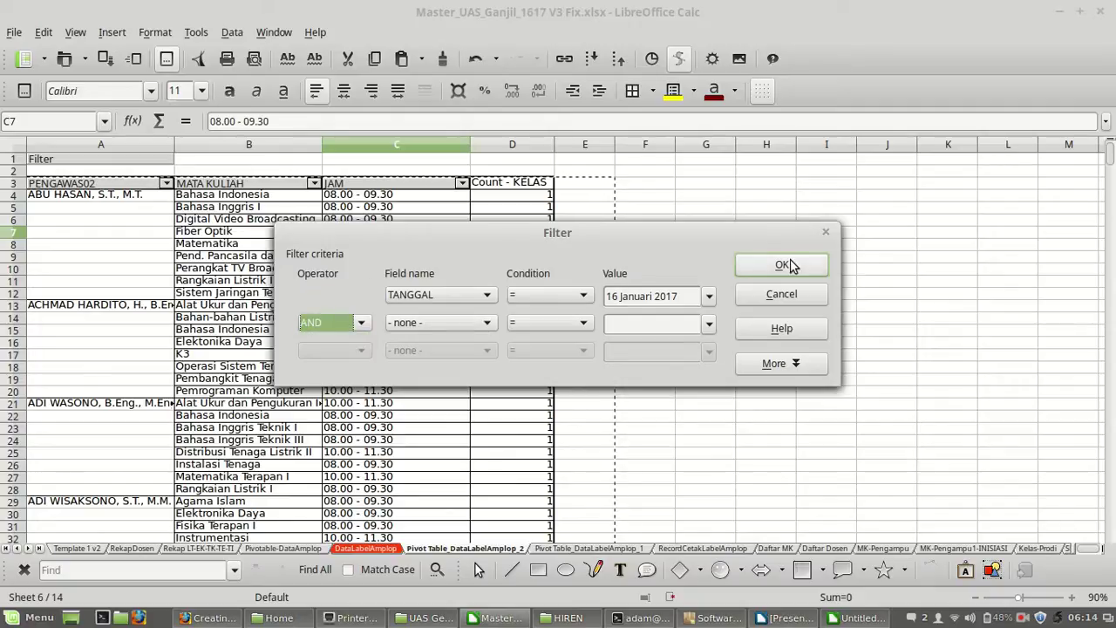
{"action": "left_click", "coordinate": [784, 263]}
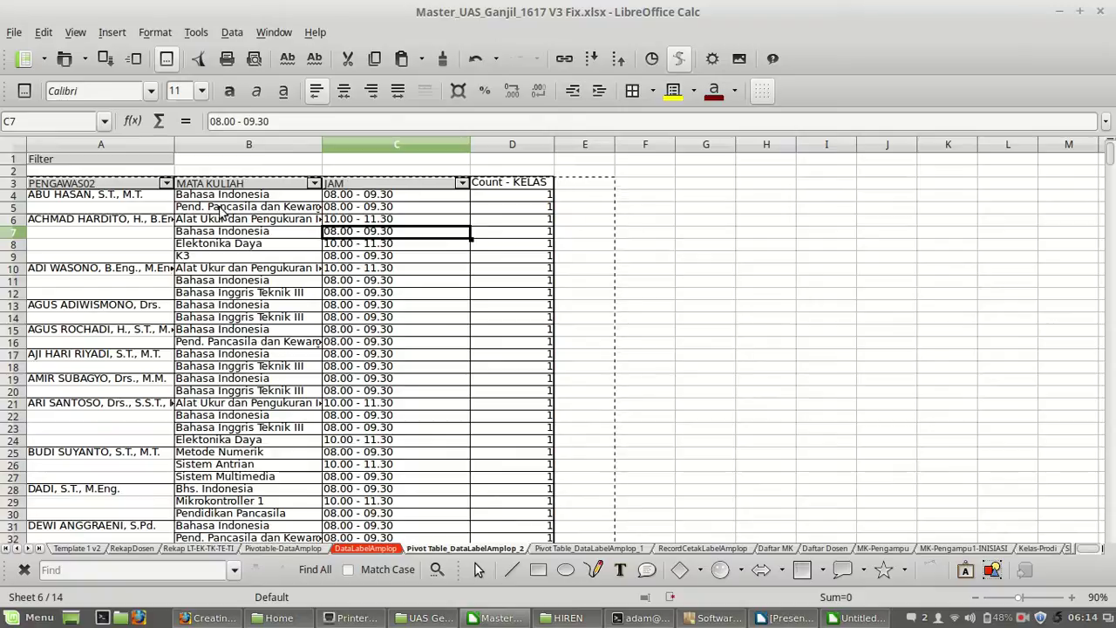
- Reopen the pivot table filter and set up a second criterion with the AND operator and the JAM field
{"action": "left_click", "coordinate": [40, 158]}
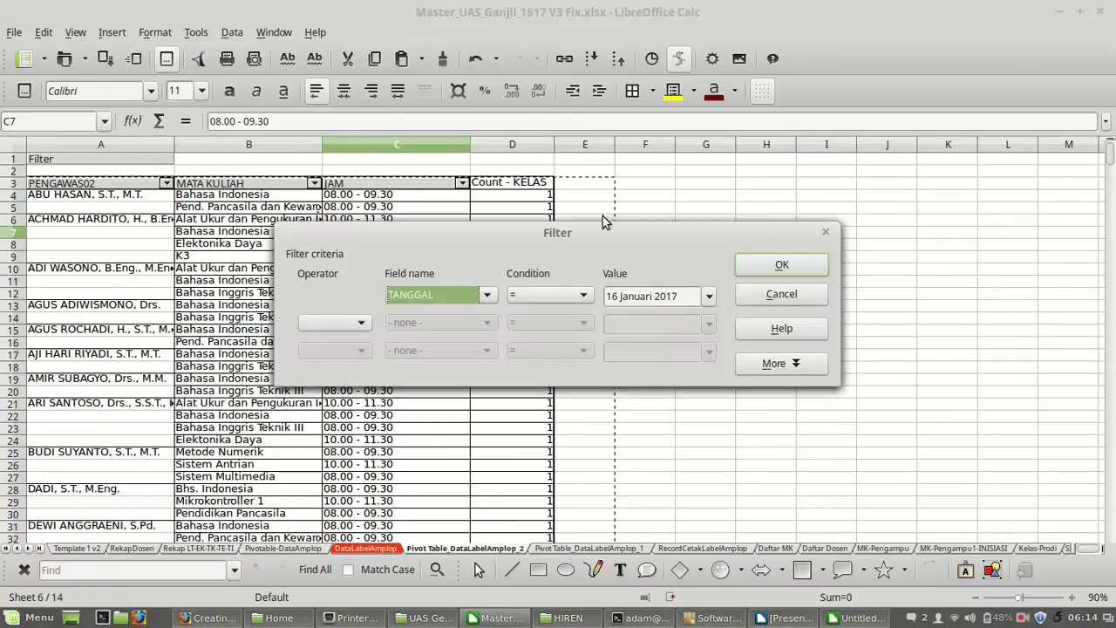
{"action": "left_click_drag", "start_coordinate": [601, 231], "coordinate": [866, 224]}
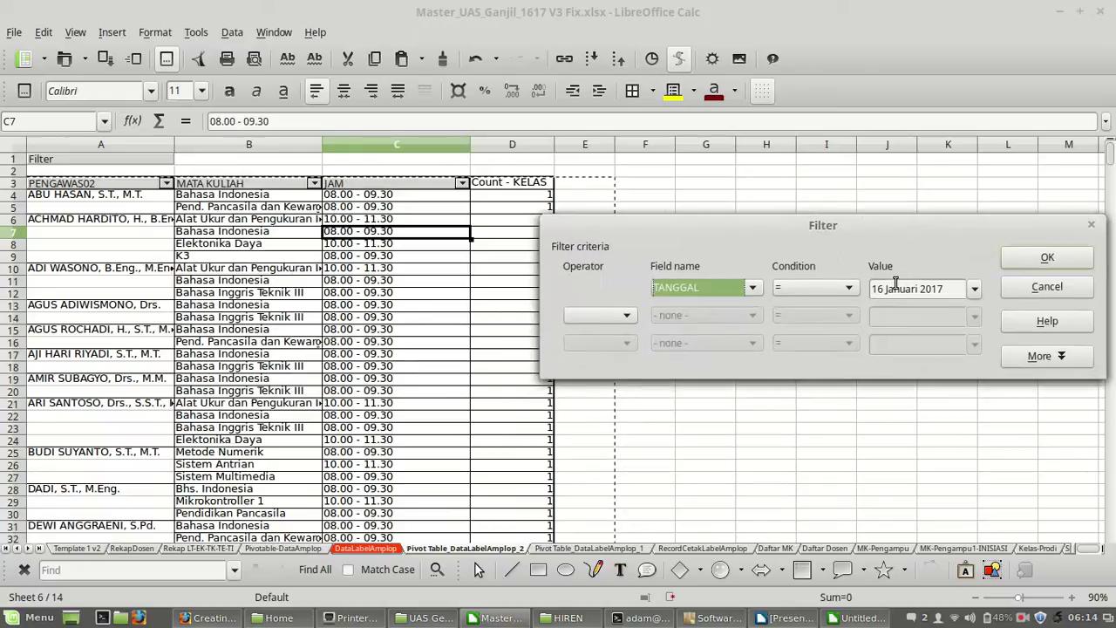
{"action": "left_click_drag", "start_coordinate": [949, 289], "coordinate": [839, 292]}
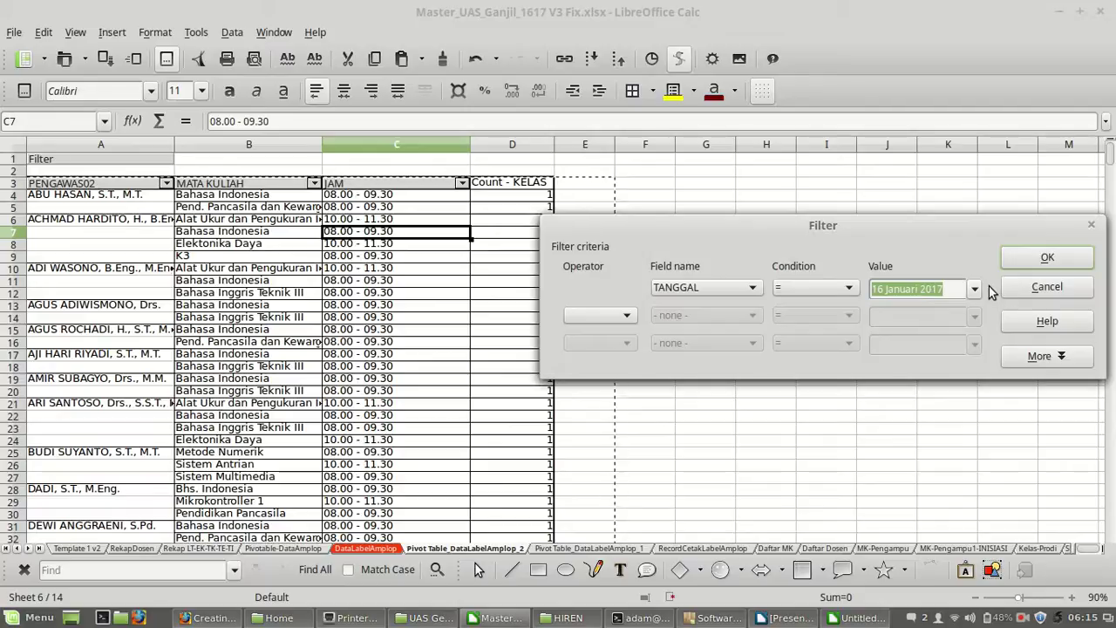
{"action": "left_click", "coordinate": [628, 316]}
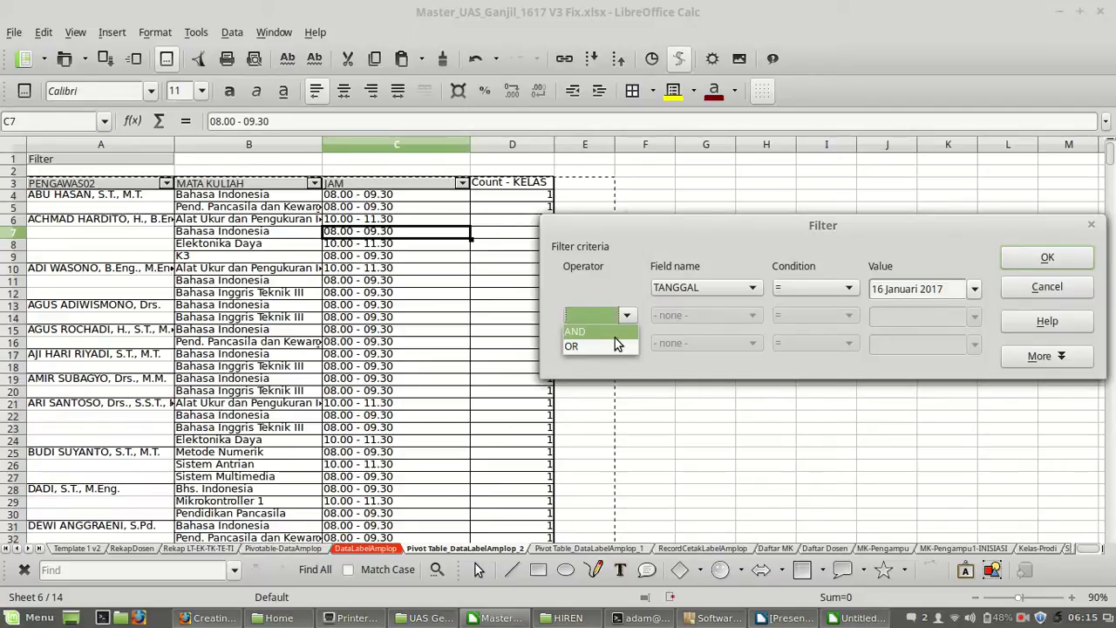
{"action": "left_click", "coordinate": [613, 337]}
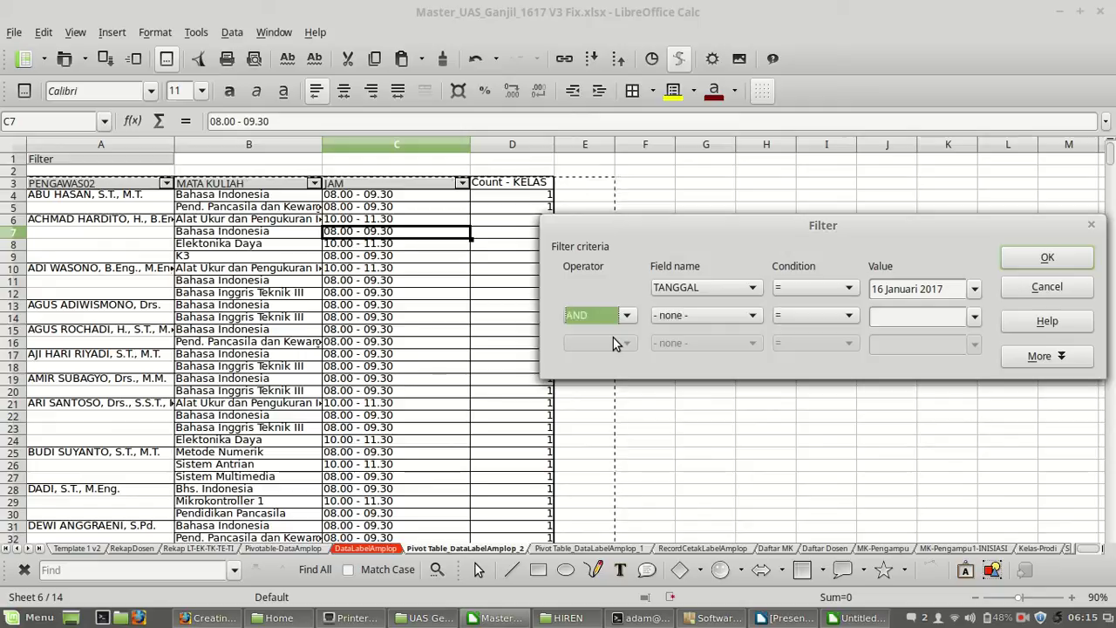
{"action": "left_click", "coordinate": [740, 321]}
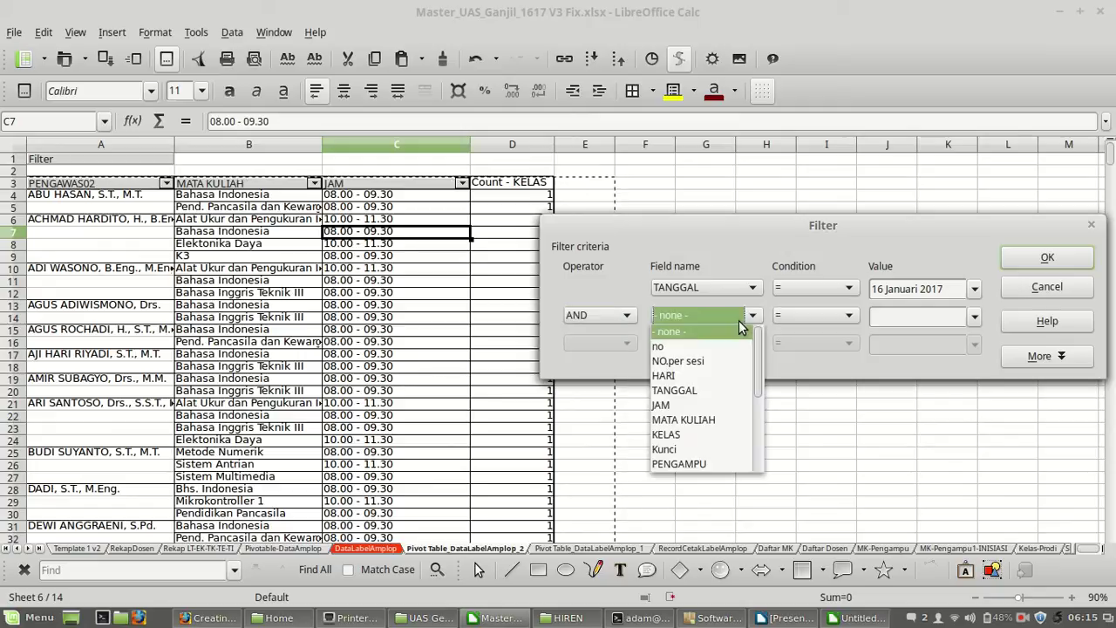
{"action": "left_click", "coordinate": [697, 404]}
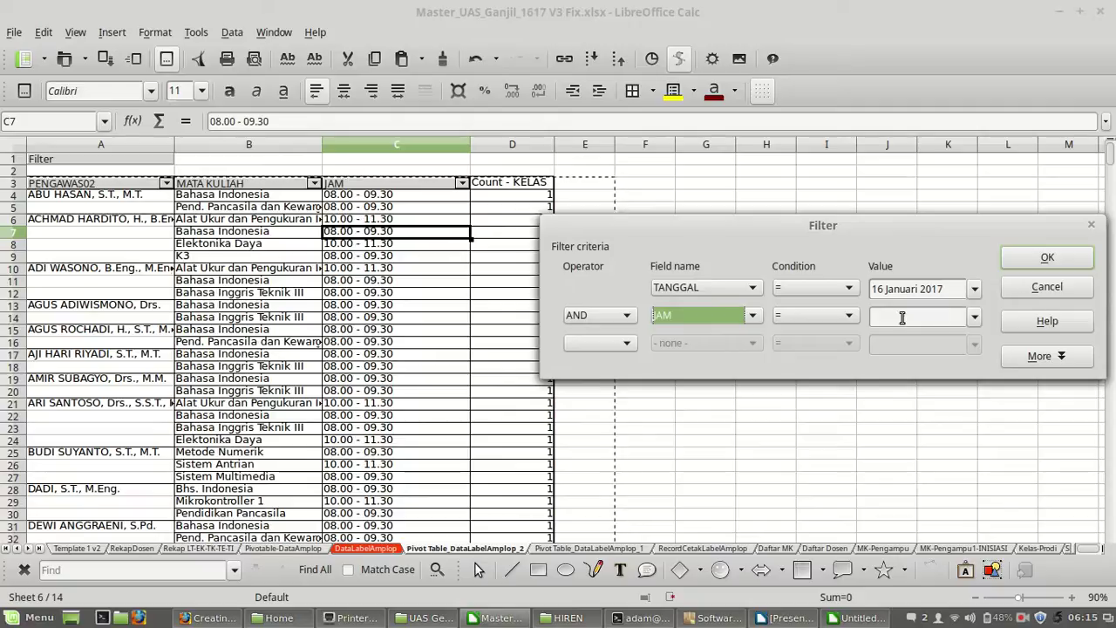
- Set the JAM criterion's value to 08.00 - 09.30 and apply the pivot table filter
{"action": "left_click", "coordinate": [974, 321]}
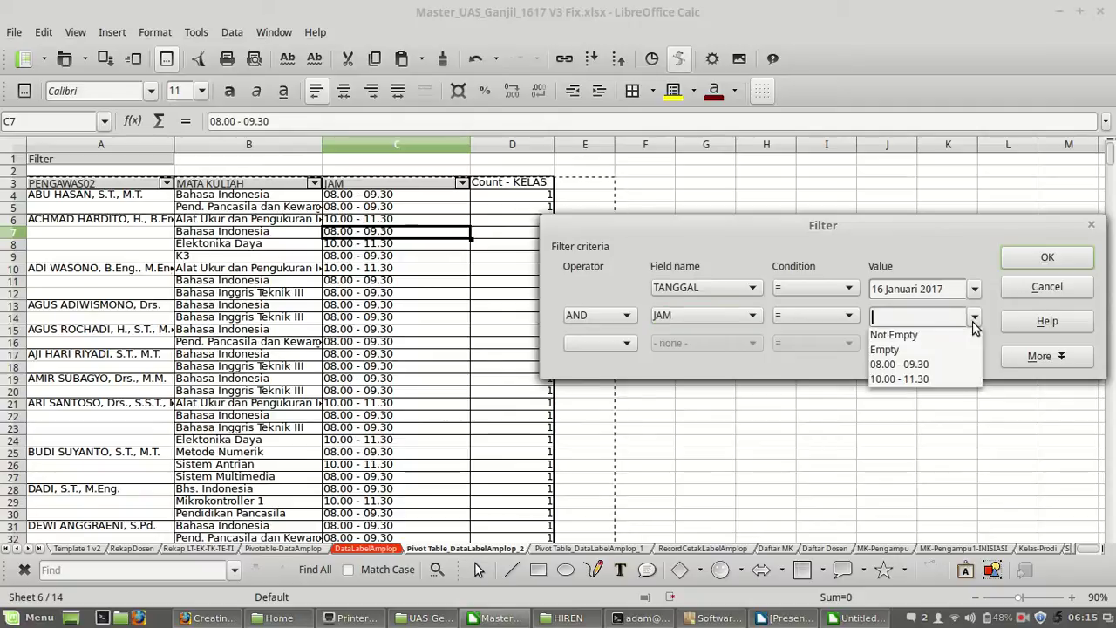
{"action": "left_click", "coordinate": [931, 364]}
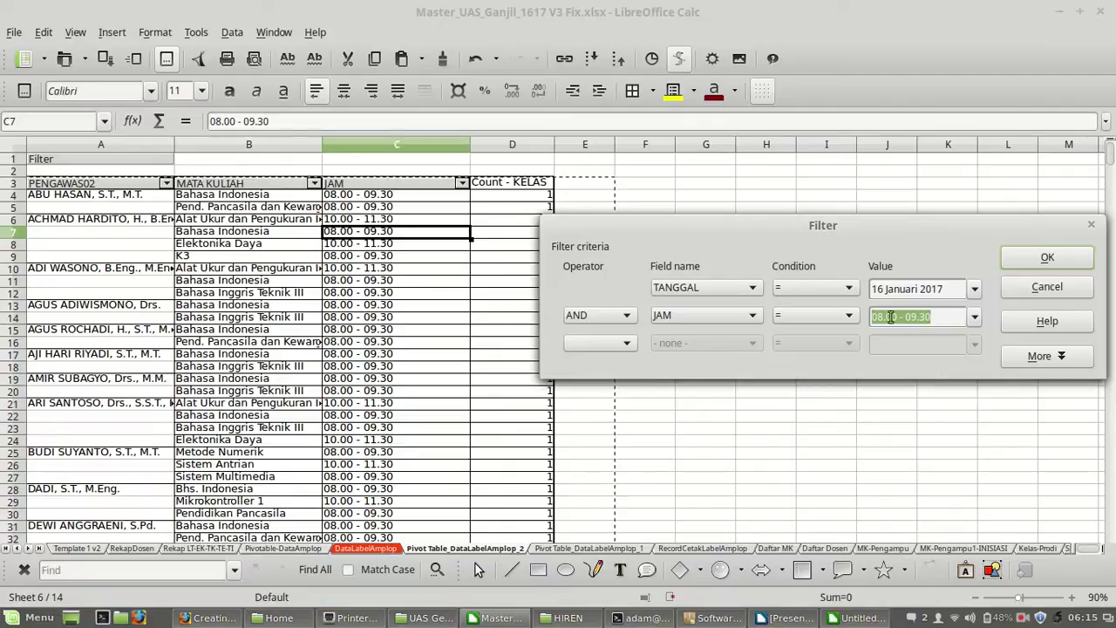
{"action": "left_click", "coordinate": [972, 319]}
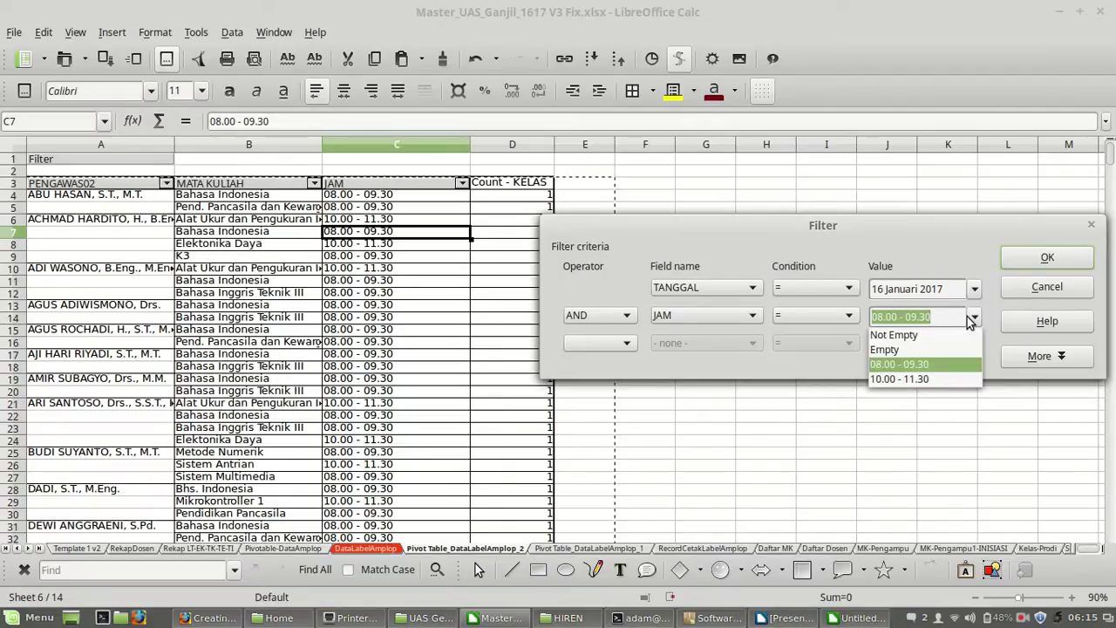
{"action": "left_click", "coordinate": [909, 366]}
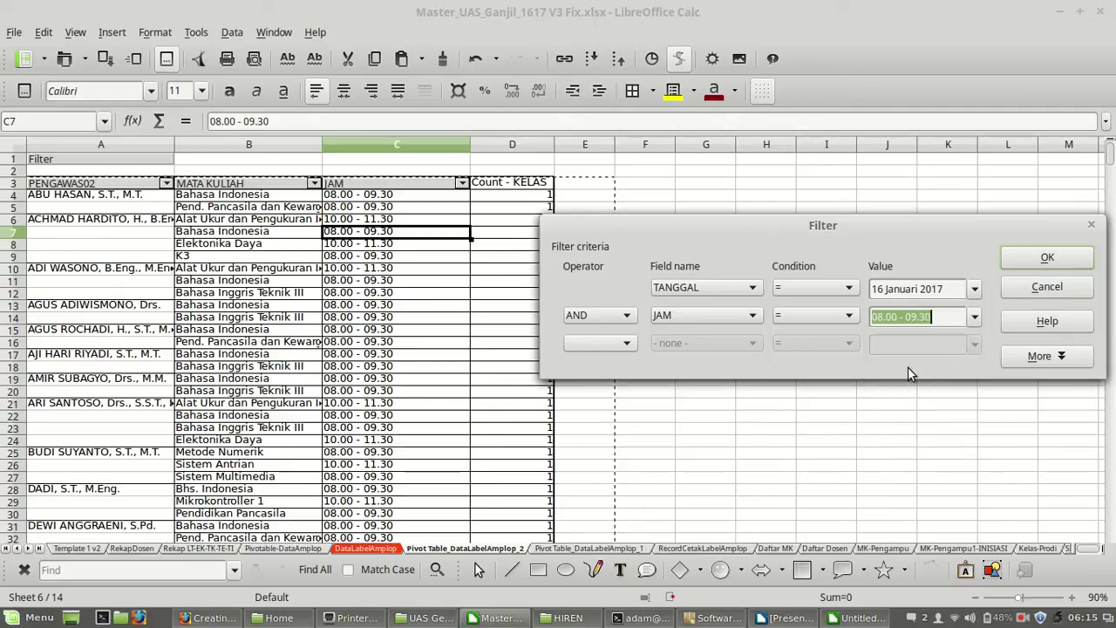
{"action": "left_click", "coordinate": [933, 318]}
{"action": "left_click", "coordinate": [974, 318]}
{"action": "left_click", "coordinate": [974, 318]}
{"action": "left_click", "coordinate": [1020, 261]}
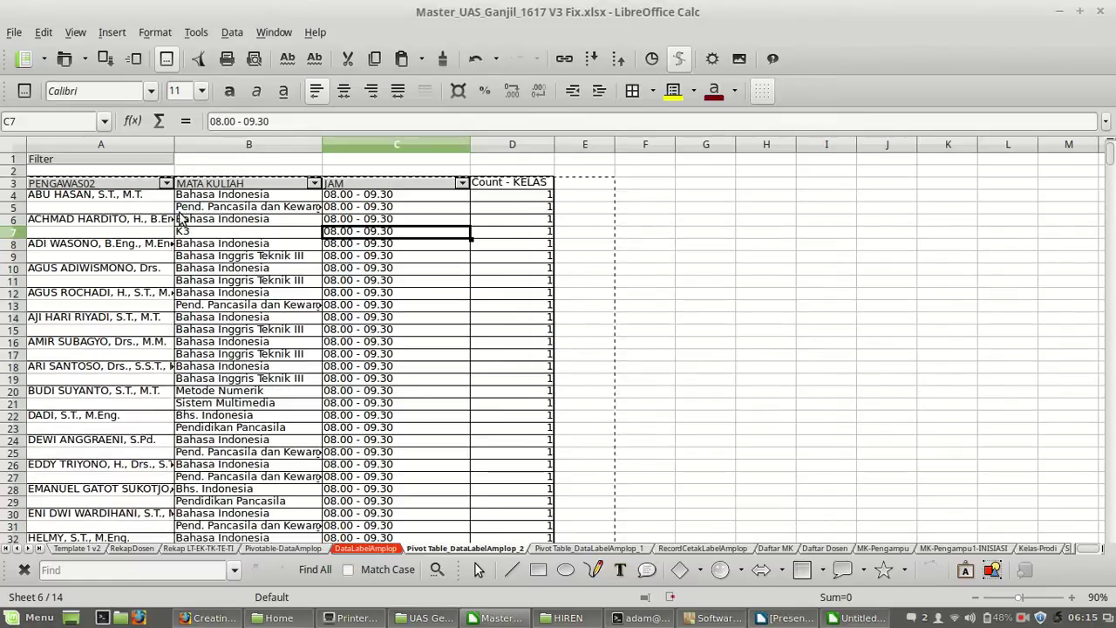
- Copy the filtered pivot table range A3:D64, from the PENGAWAS02 header row through the Total Result row
{"action": "left_click", "coordinate": [109, 200]}
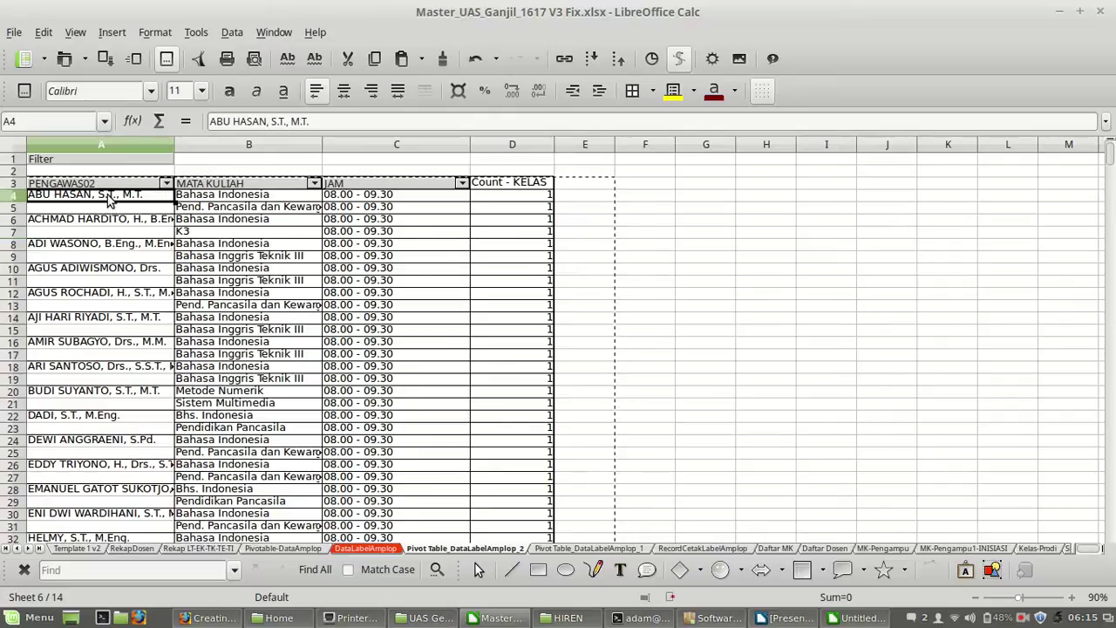
{"action": "key", "text": "Up"}
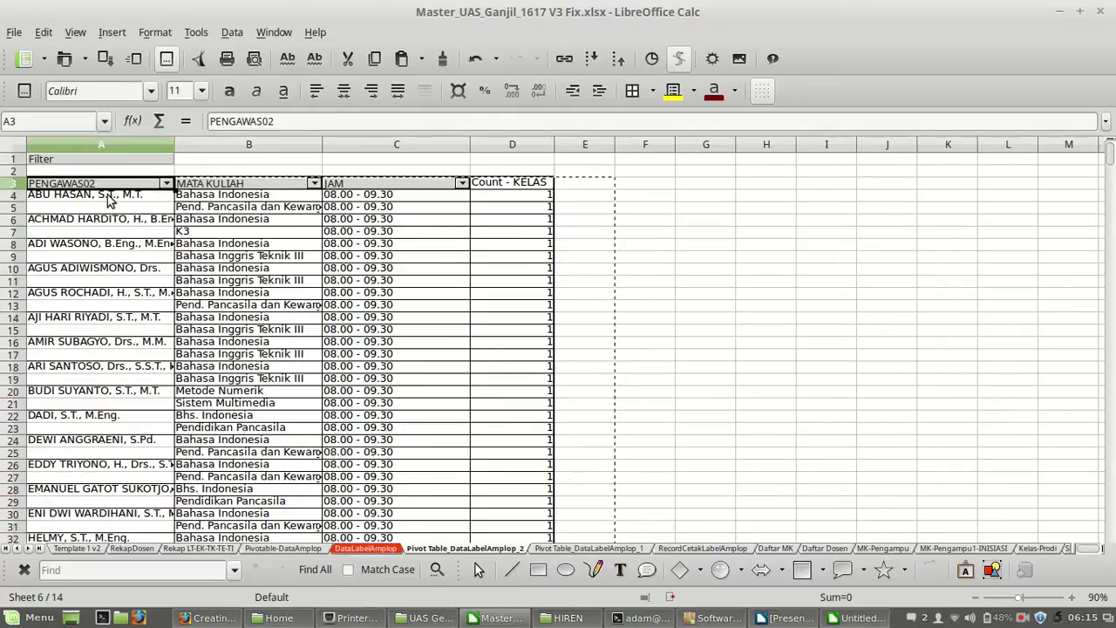
{"action": "key", "text": "shift+Right"}
{"action": "key", "text": "shift+Right"}
{"action": "key", "text": "shift+Right"}
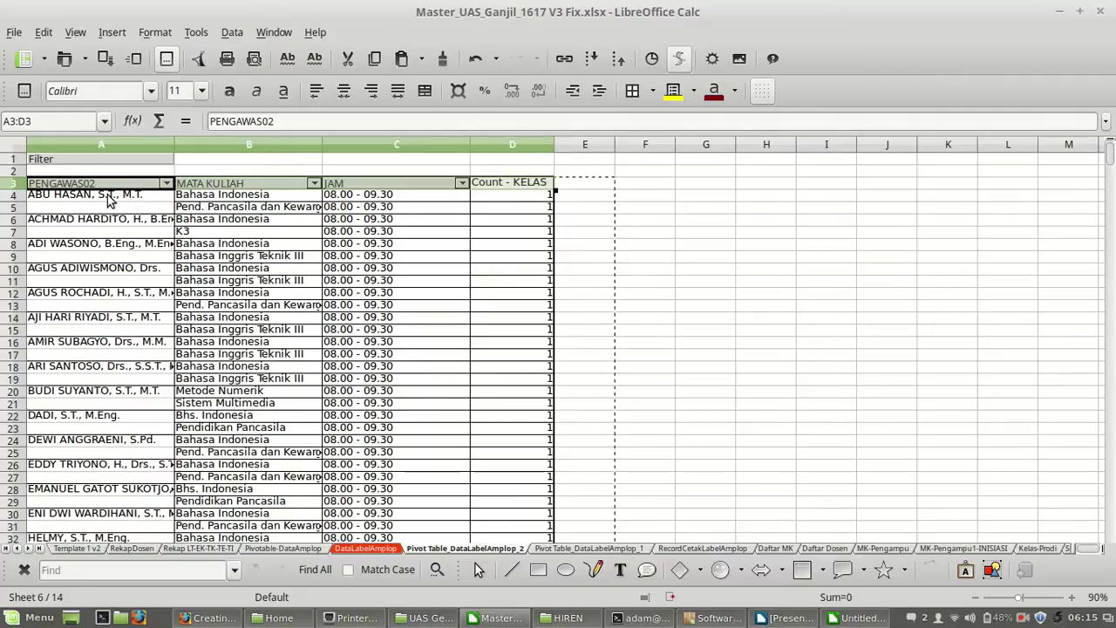
{"action": "key", "text": "ctrl+shift+Down"}
{"action": "key", "text": "ctrl+c"}
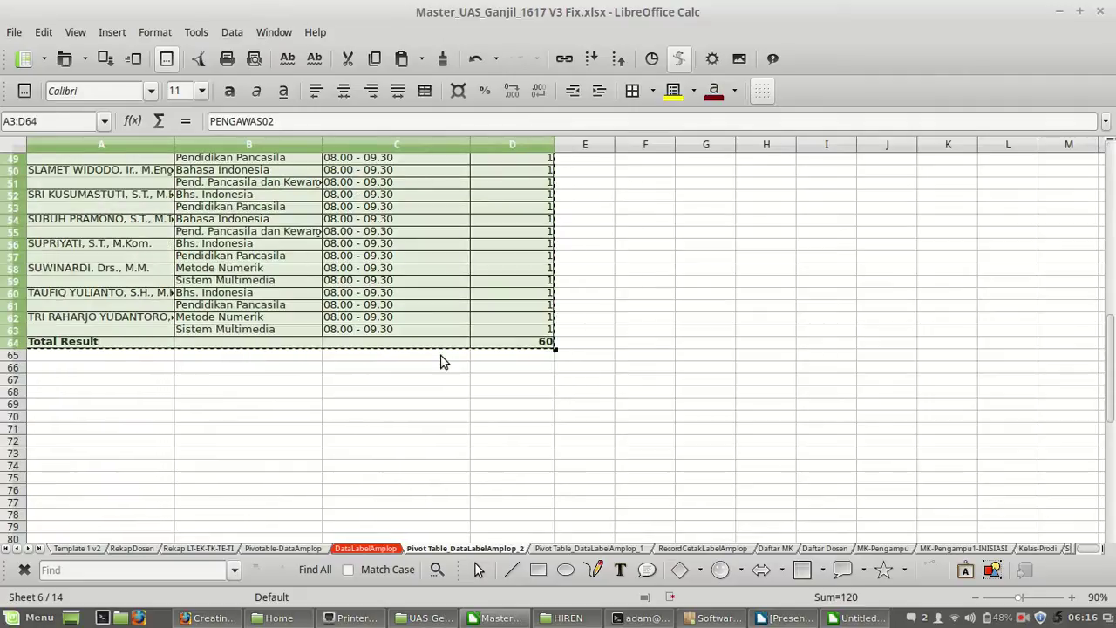
- Create a new spreadsheet and paste the copied range at A1 with Paste Special, including only text and numbers
{"action": "left_click", "coordinate": [24, 58]}
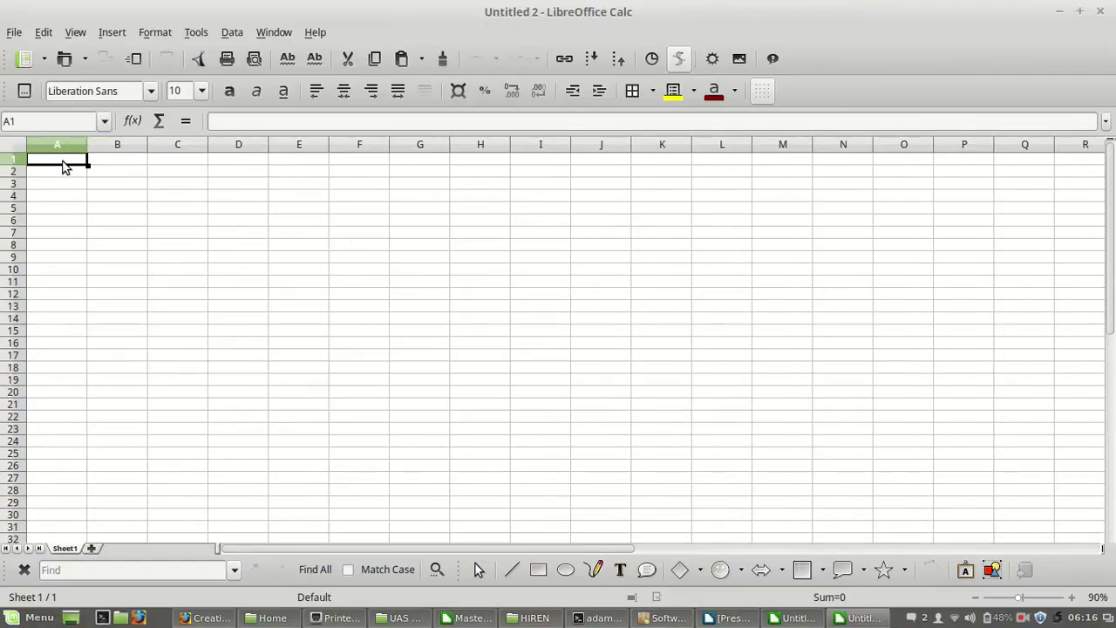
{"action": "right_click", "coordinate": [62, 161]}
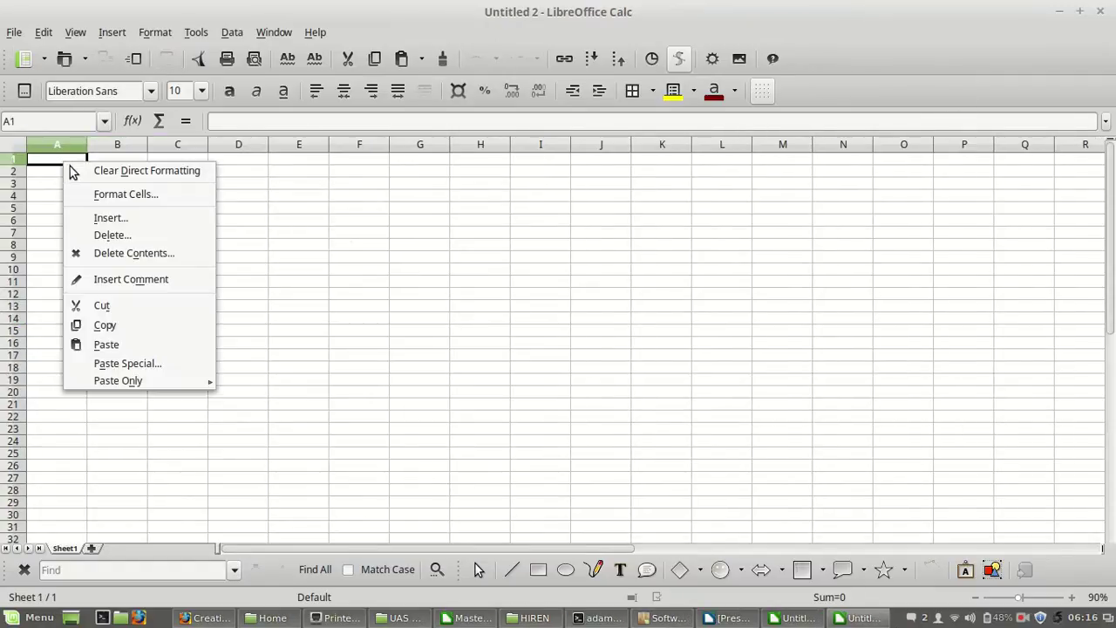
{"action": "left_click", "coordinate": [150, 365]}
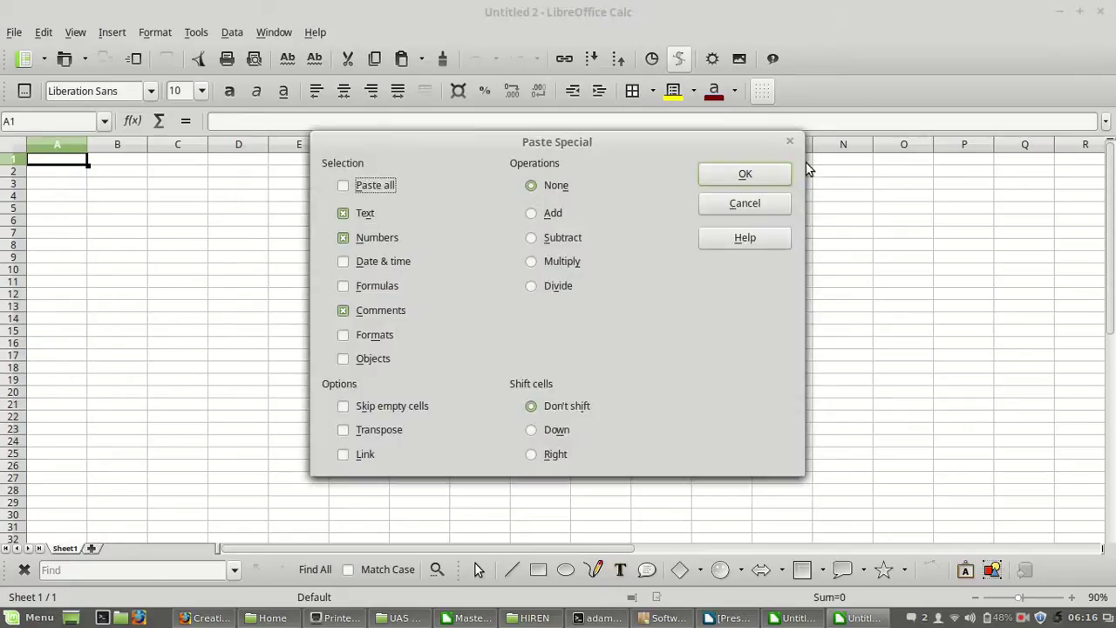
{"action": "left_click", "coordinate": [344, 187]}
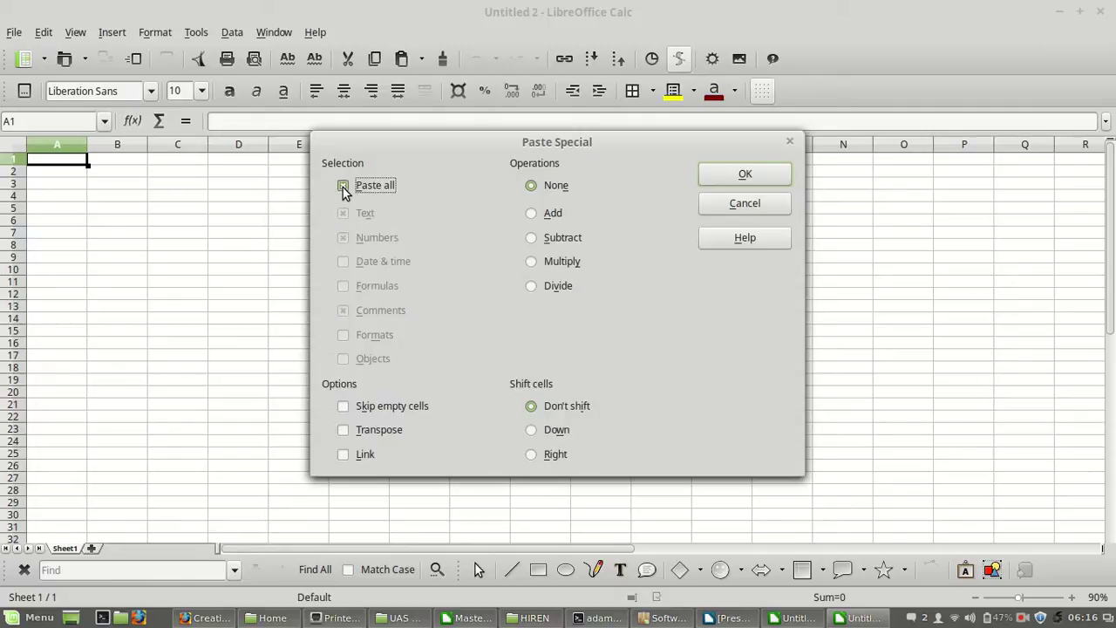
{"action": "left_click", "coordinate": [343, 188]}
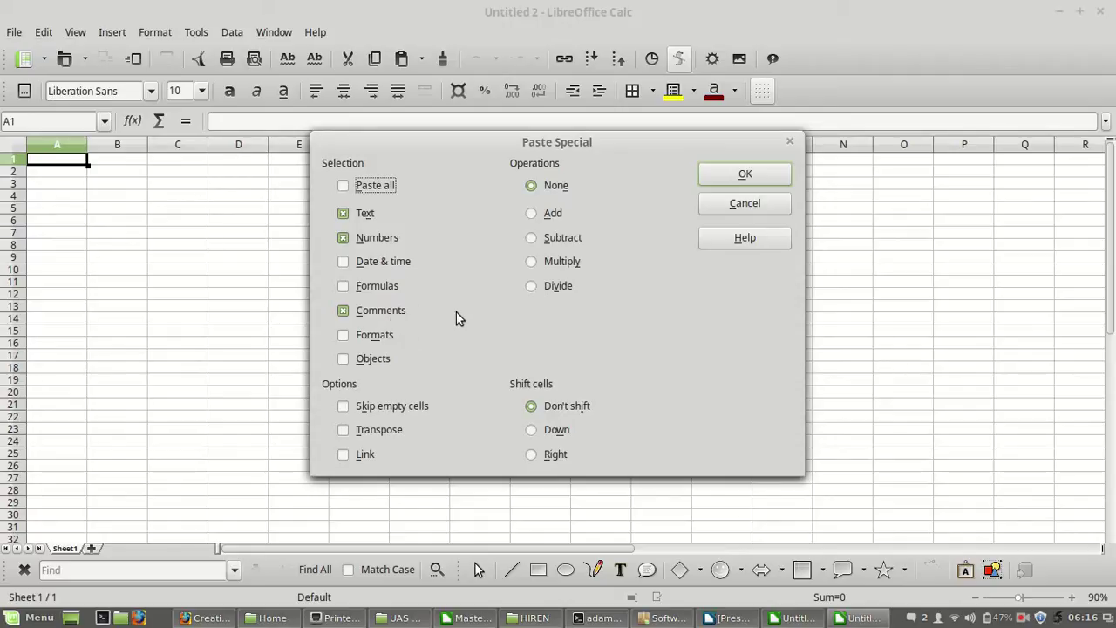
{"action": "left_click", "coordinate": [344, 312]}
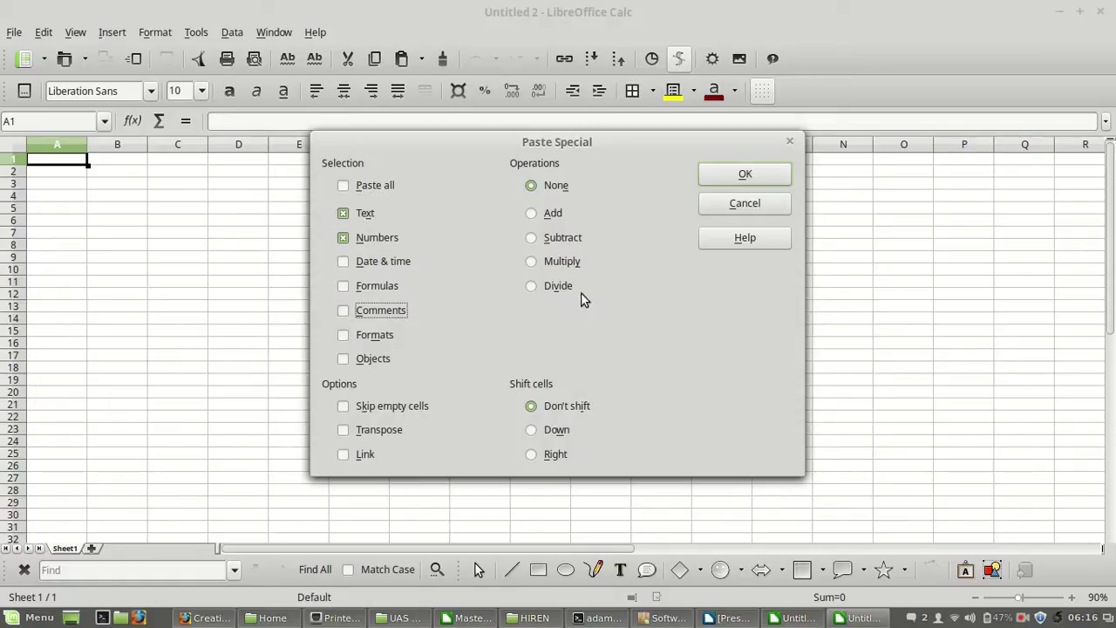
{"action": "left_click", "coordinate": [766, 175]}
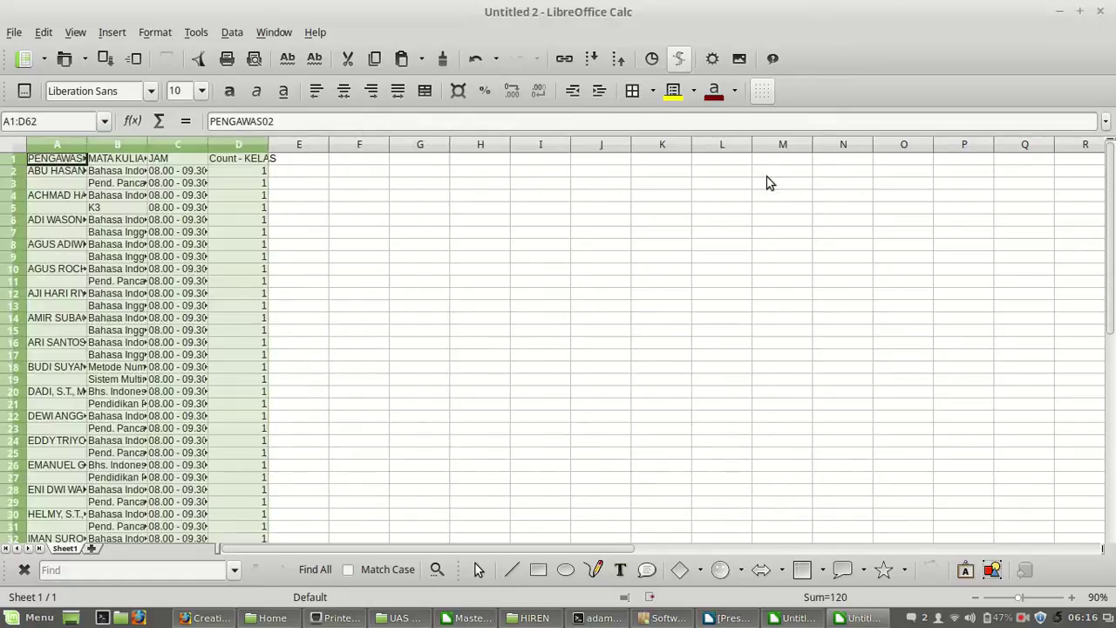
- Fit the widths of columns A to D to their contents
{"action": "double_click", "coordinate": [87, 144]}
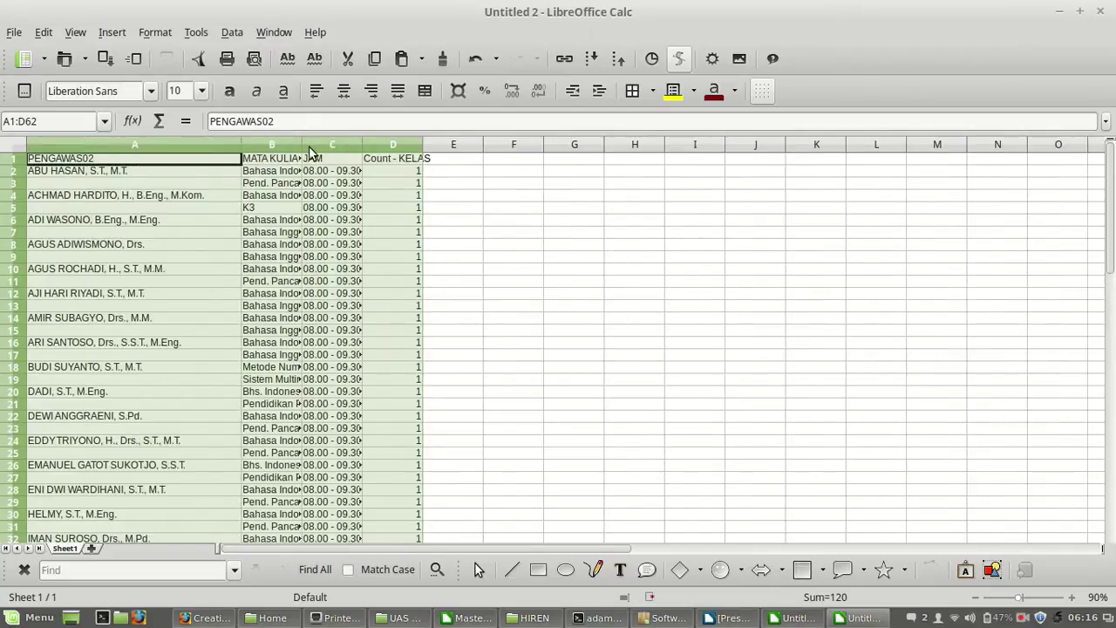
{"action": "double_click", "coordinate": [302, 144]}
{"action": "left_click_drag", "start_coordinate": [491, 142], "coordinate": [491, 144]}
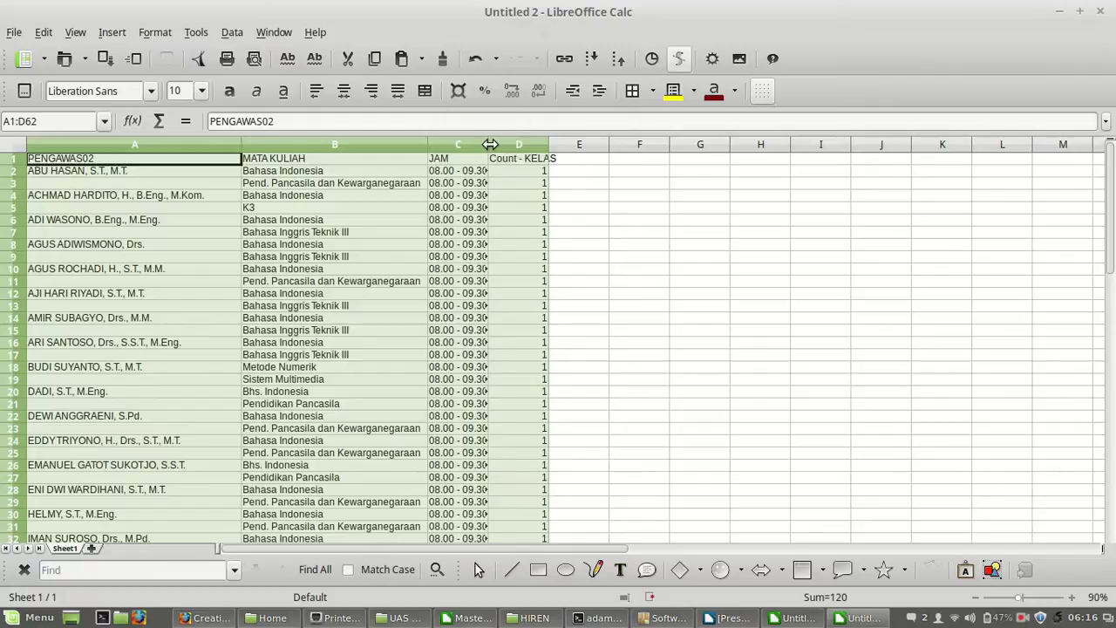
{"action": "double_click", "coordinate": [491, 144]}
{"action": "double_click", "coordinate": [552, 144]}
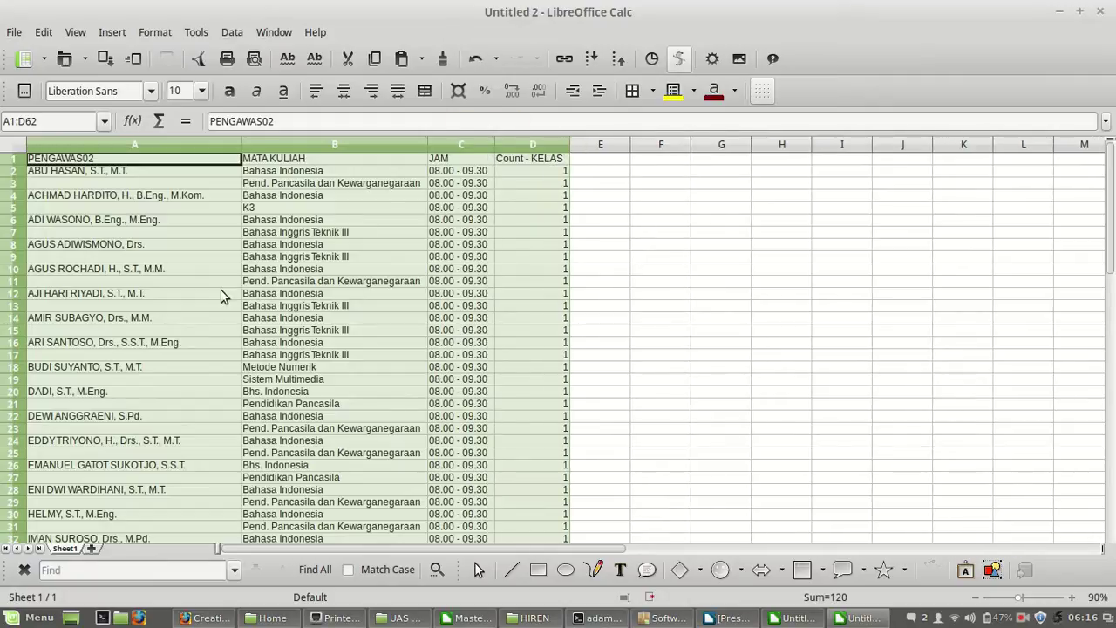
- Select the data rows A2:D61, leaving out the header row and the Total Result row
{"action": "left_click", "coordinate": [279, 256]}
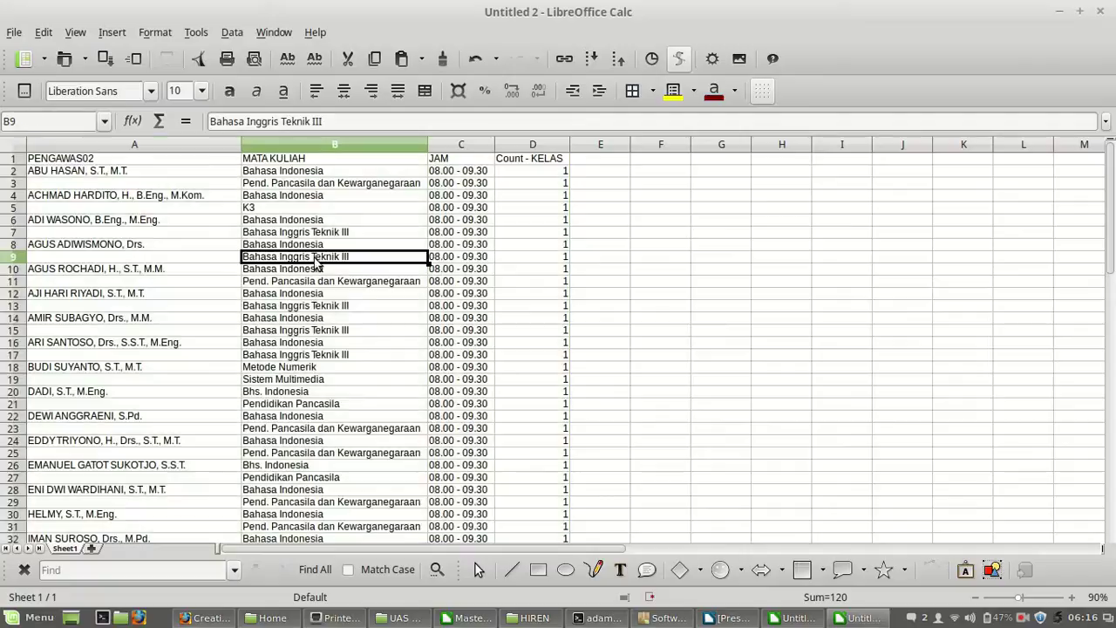
{"action": "left_click", "coordinate": [461, 174]}
{"action": "left_click_drag", "start_coordinate": [59, 177], "coordinate": [559, 304]}
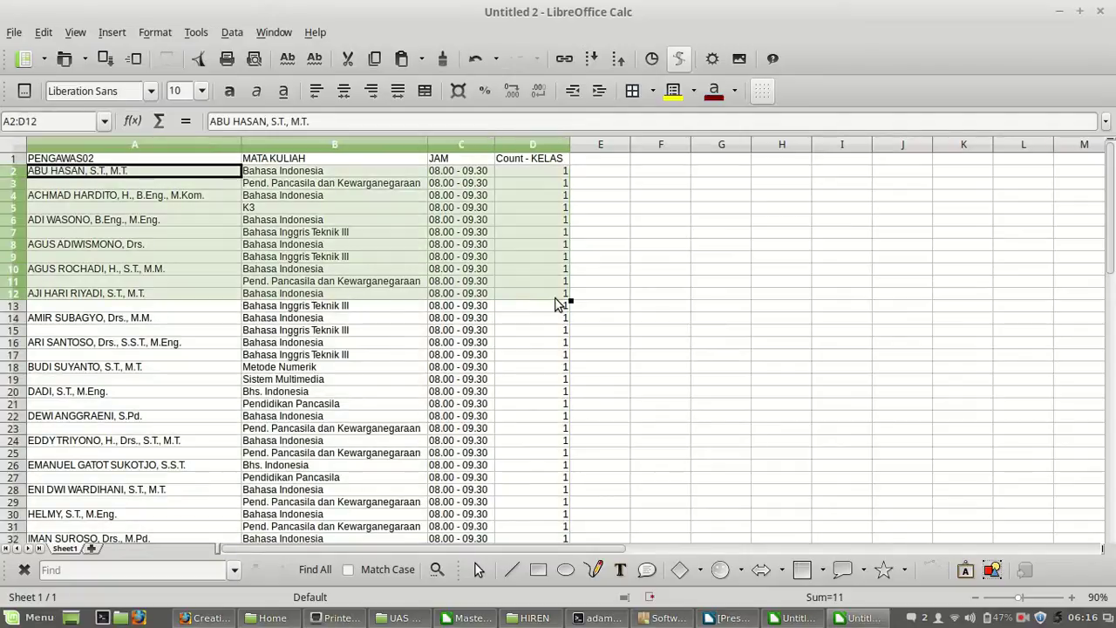
{"action": "key", "text": "ctrl+shift+Down"}
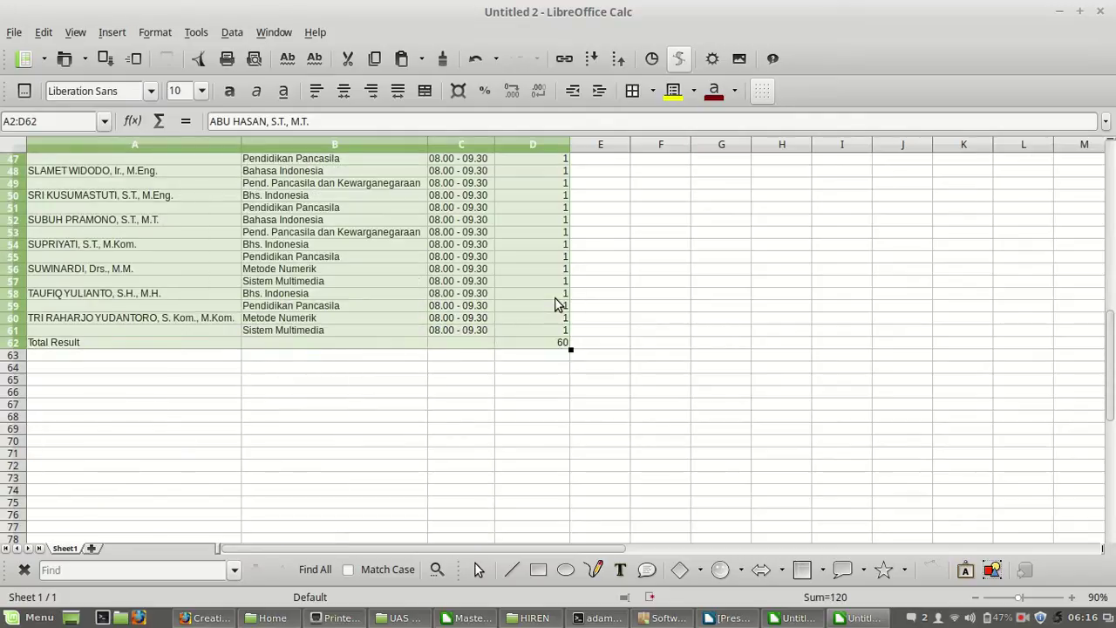
{"action": "key", "text": "shift+Up"}
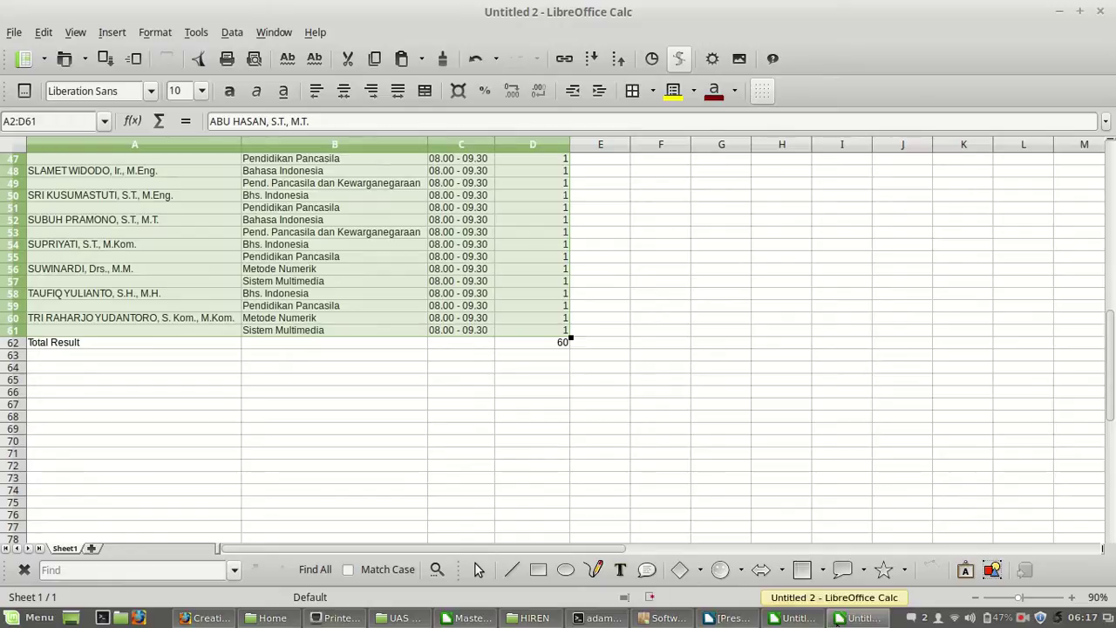
- Enter text starting with "ps" in cell G64
{"action": "left_click", "coordinate": [747, 368]}
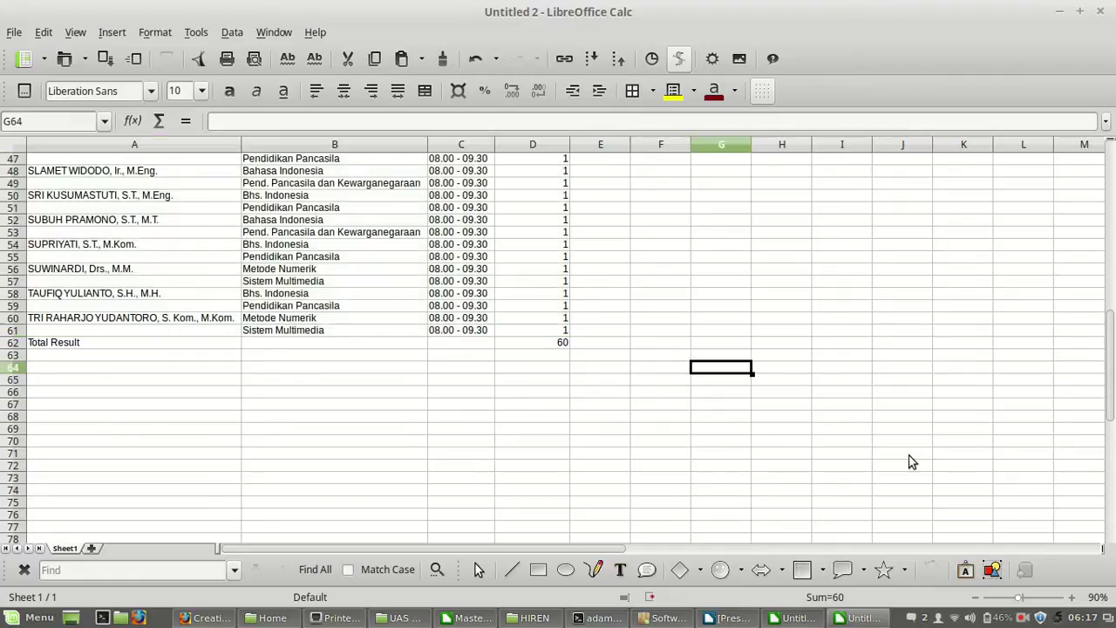
{"action": "type", "text": "p"}
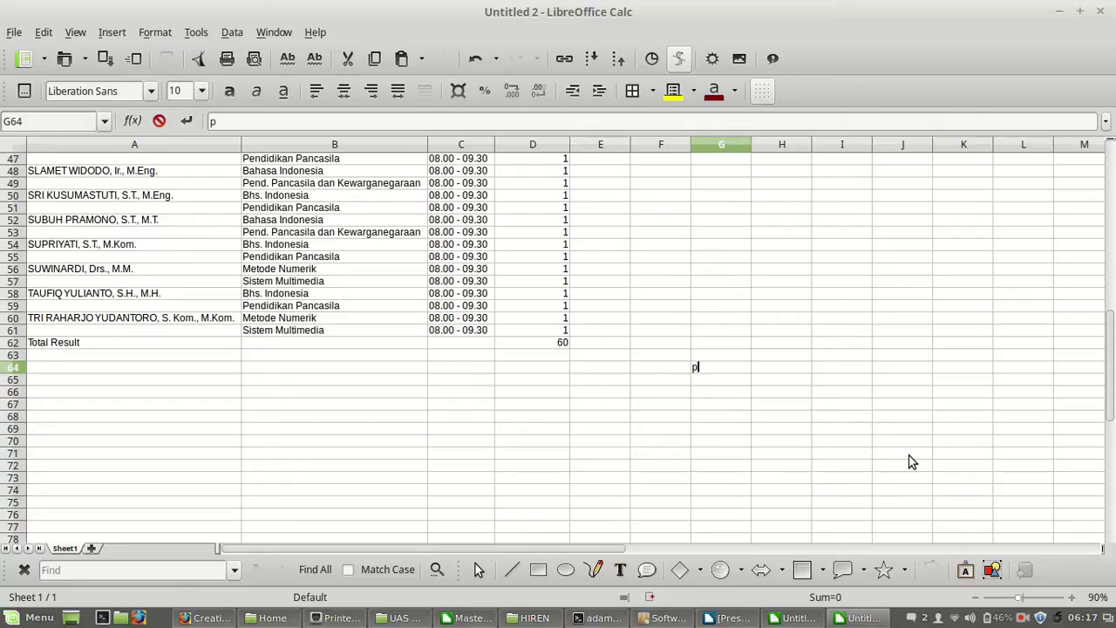
{"action": "type", "text": "s"}
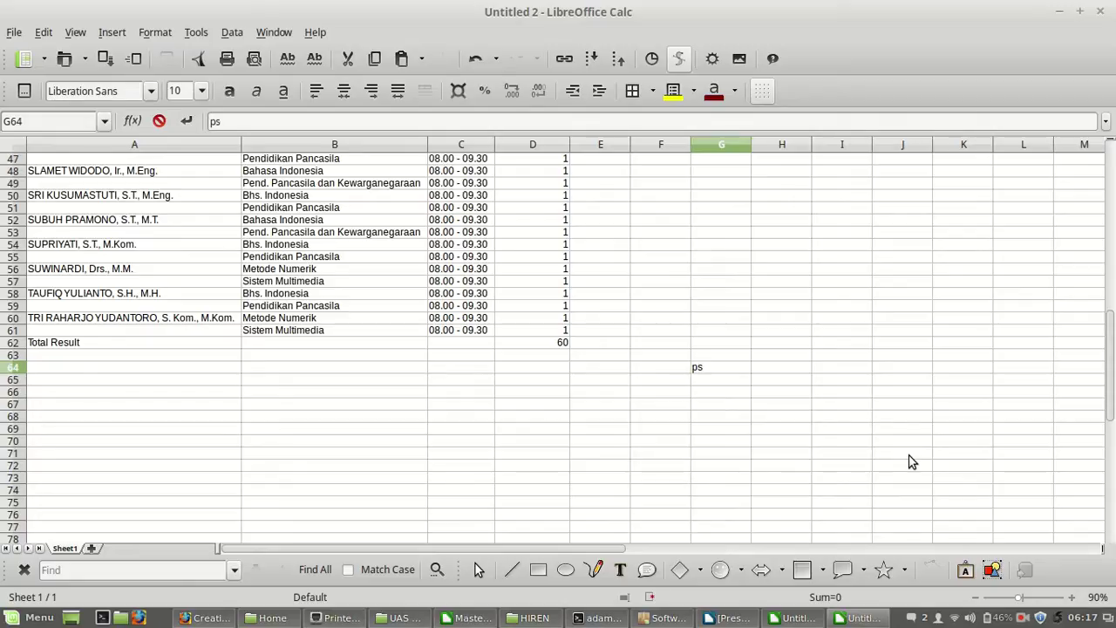